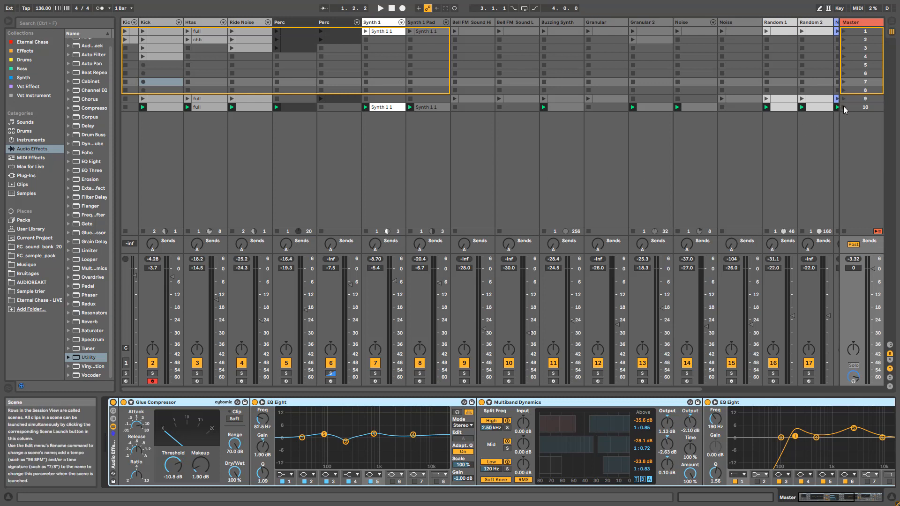
Step: Play scene 10 and look through the Master effects chain and the Synth 1 track's devices
{"action": "key", "text": "space"}
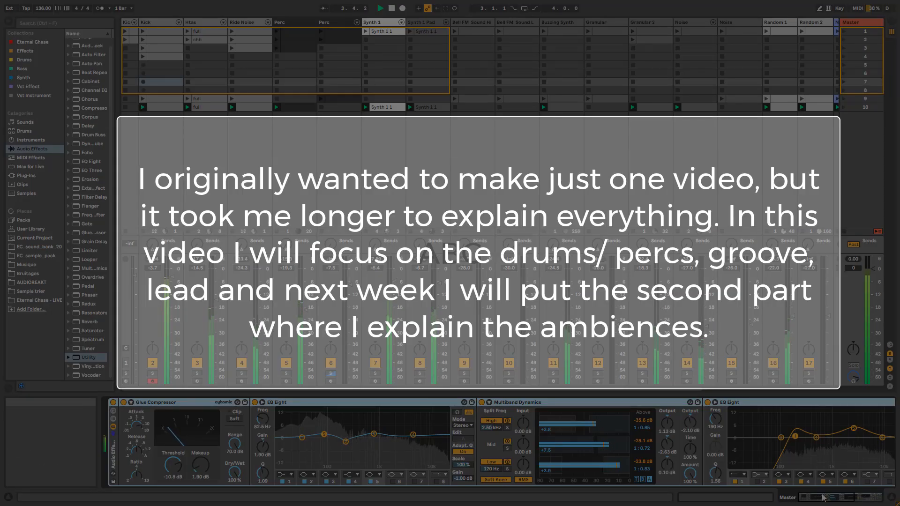
{"action": "left_click_drag", "start_coordinate": [813, 501], "coordinate": [853, 503]}
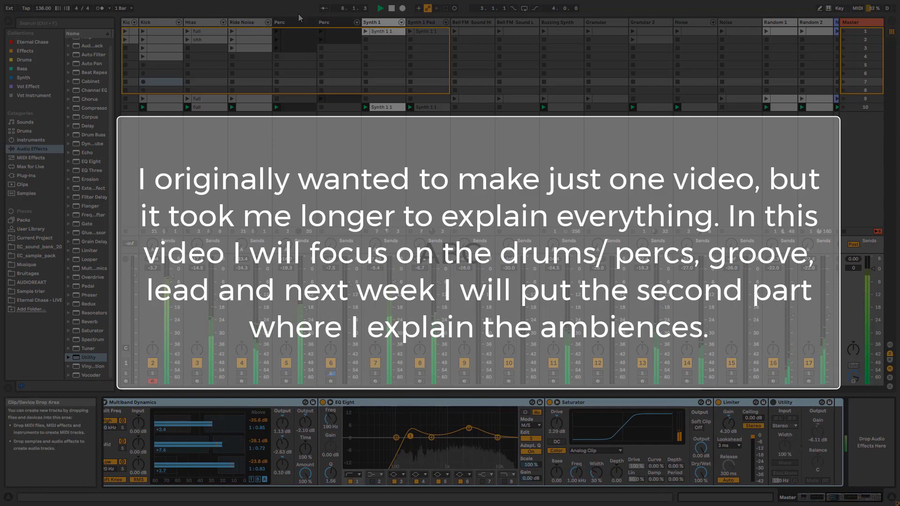
{"action": "left_click", "coordinate": [389, 23]}
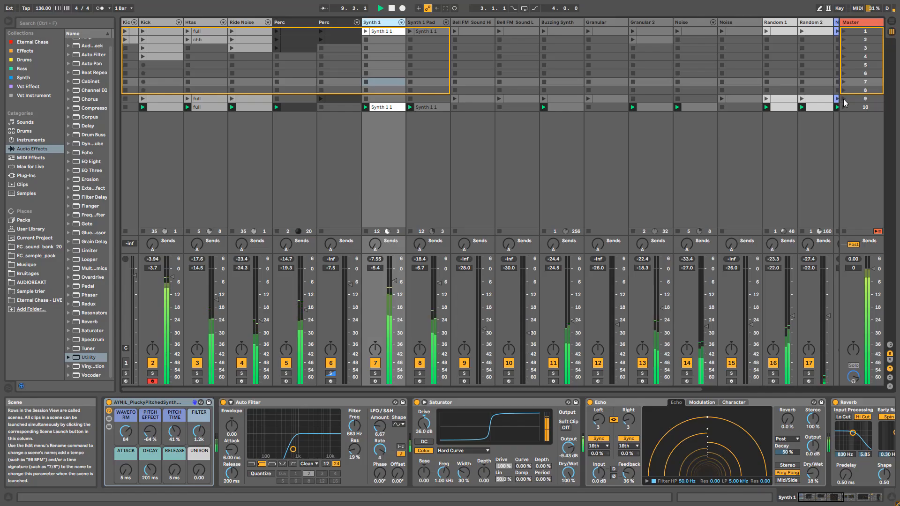
Step: Launch scene 9 and inspect the devices of the second Perc, Granular, Buzzing Synth, Bell FM Sound Low and Bell FM Sound Hi tracks
{"action": "left_click", "coordinate": [844, 99]}
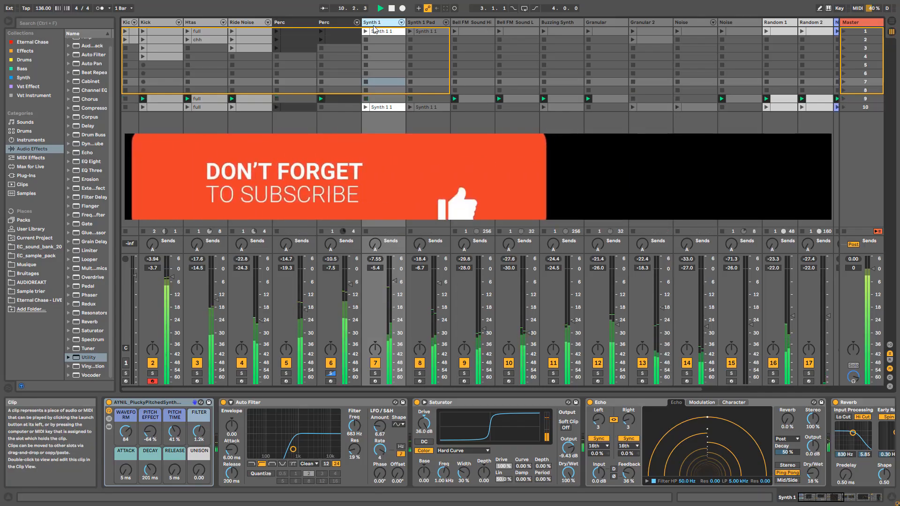
{"action": "left_click", "coordinate": [330, 23]}
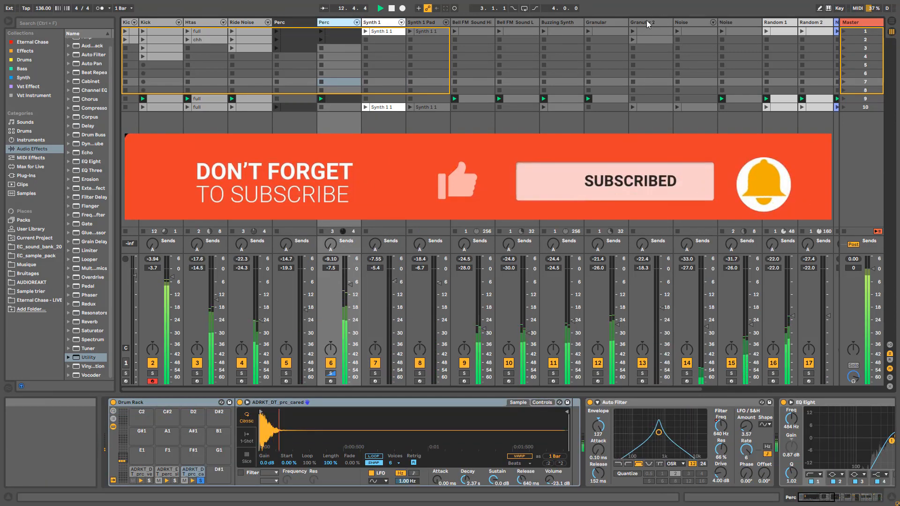
{"action": "left_click", "coordinate": [607, 21]}
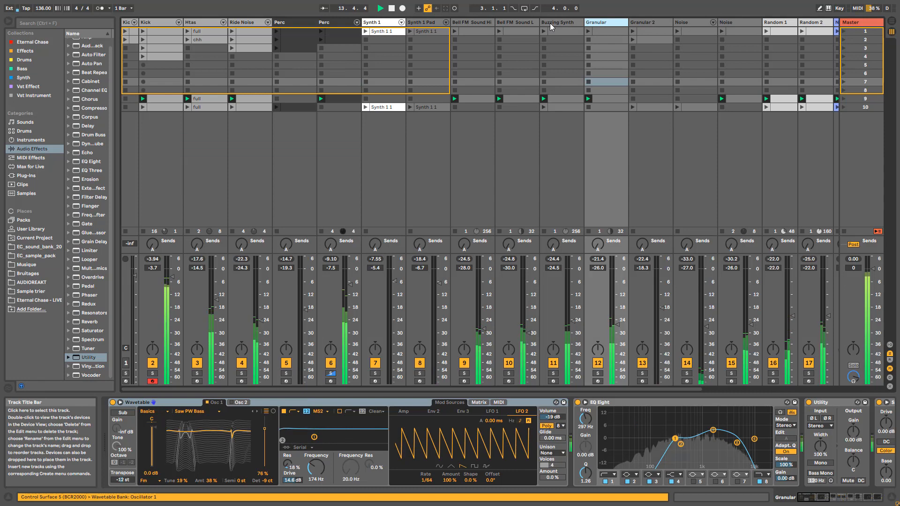
{"action": "left_click", "coordinate": [550, 23]}
{"action": "left_click", "coordinate": [518, 19]}
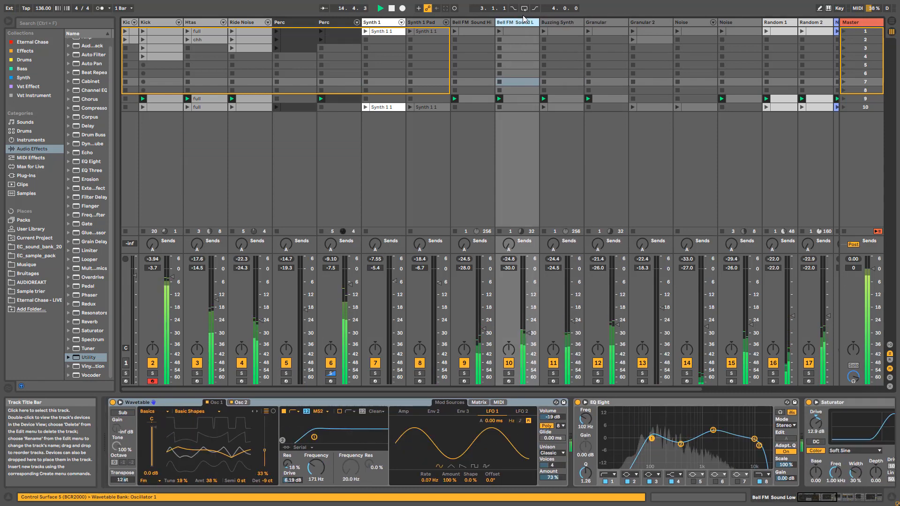
{"action": "left_click", "coordinate": [476, 22]}
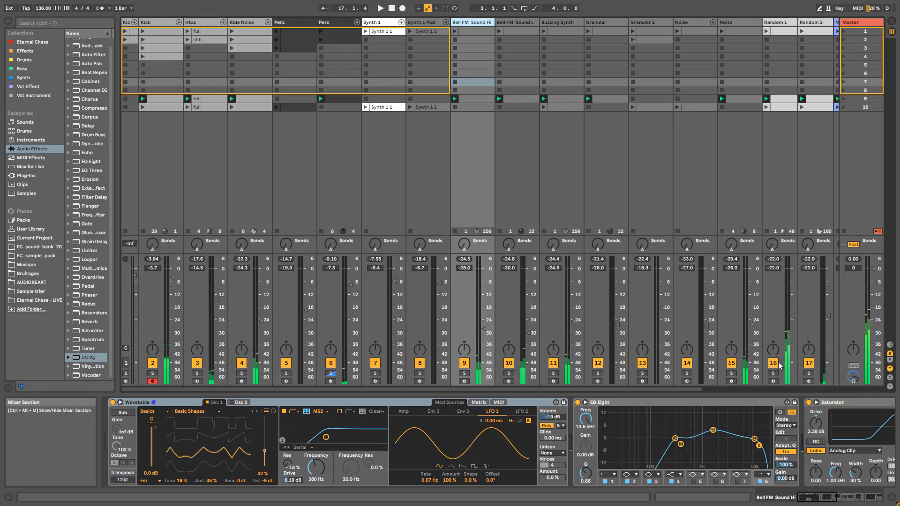
Step: Switch on the Master track's audio effect rack and launch scene 1
{"action": "left_click", "coordinate": [851, 26]}
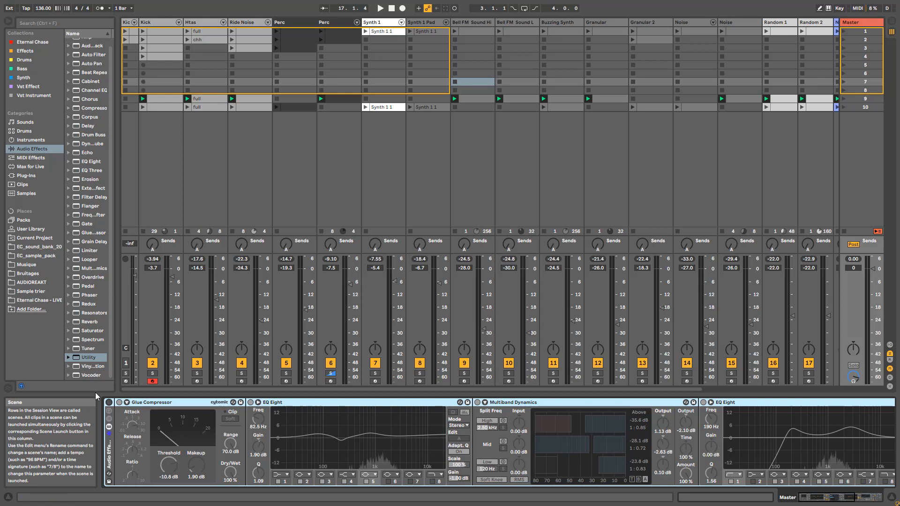
{"action": "left_click", "coordinate": [109, 404]}
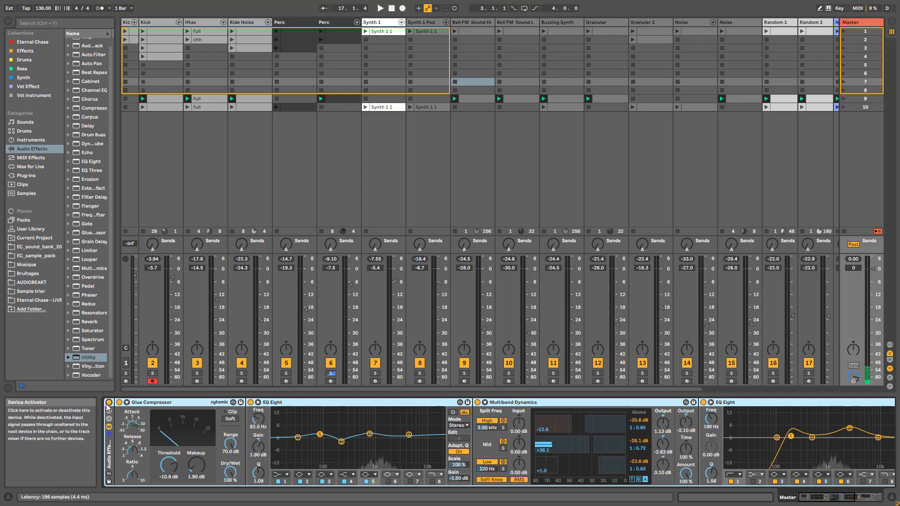
{"action": "left_click", "coordinate": [842, 31]}
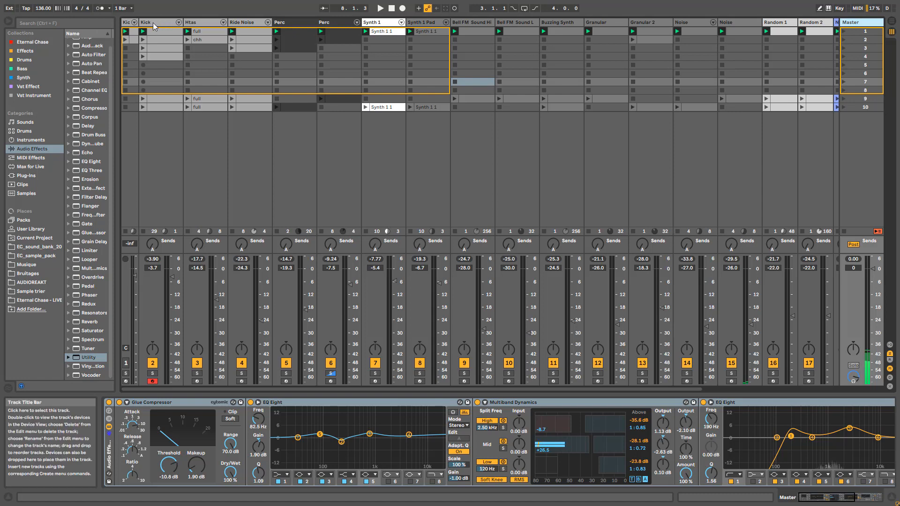
Step: Solo the Kick track and play its first clip with the notes shown
{"action": "left_click", "coordinate": [152, 373]}
{"action": "left_click", "coordinate": [159, 31]}
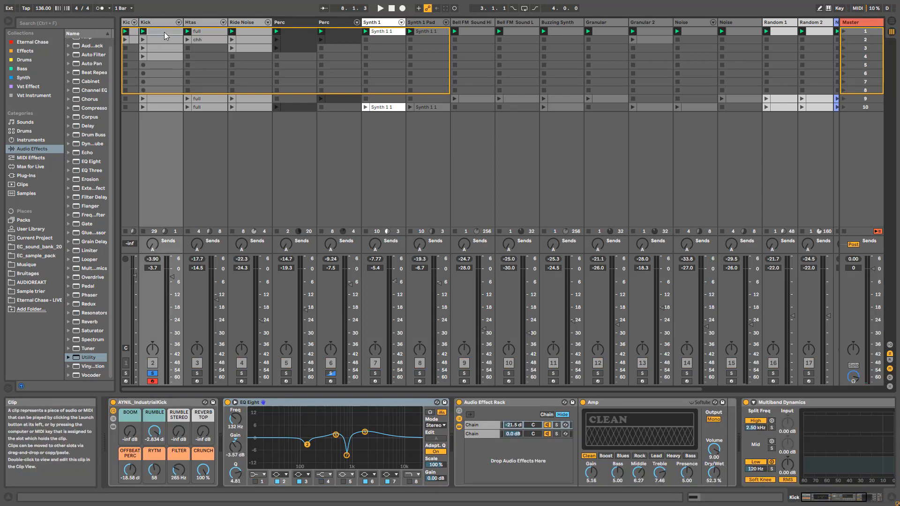
{"action": "key", "text": "space"}
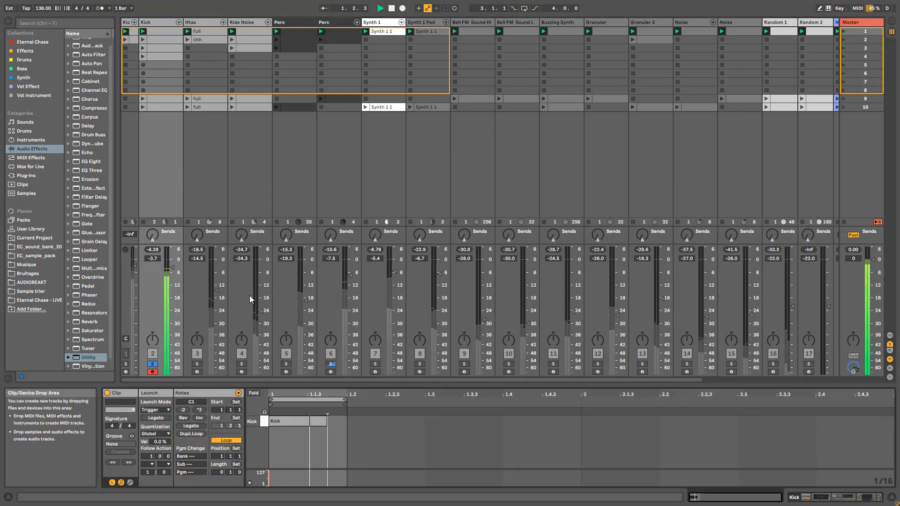
Step: Unsolo the Kick track and audition its second, third and fourth clips while viewing their notes
{"action": "left_click", "coordinate": [157, 39]}
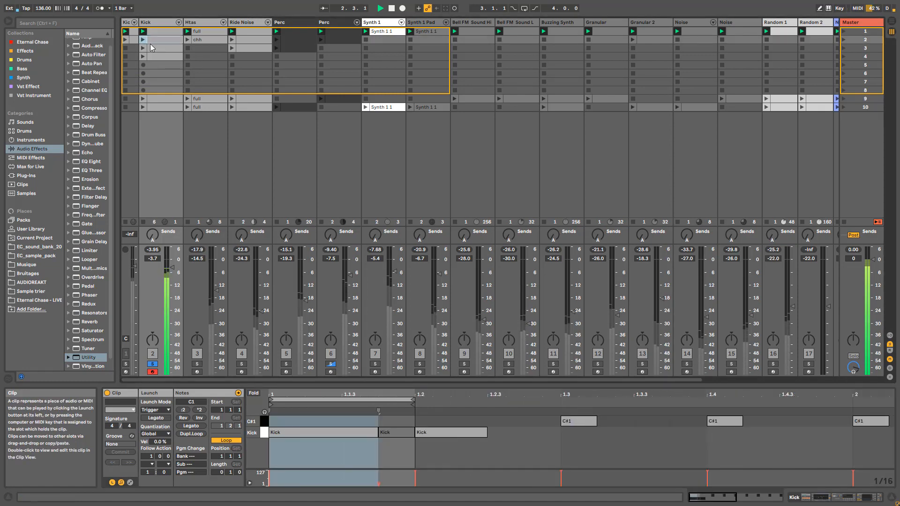
{"action": "left_click", "coordinate": [143, 39]}
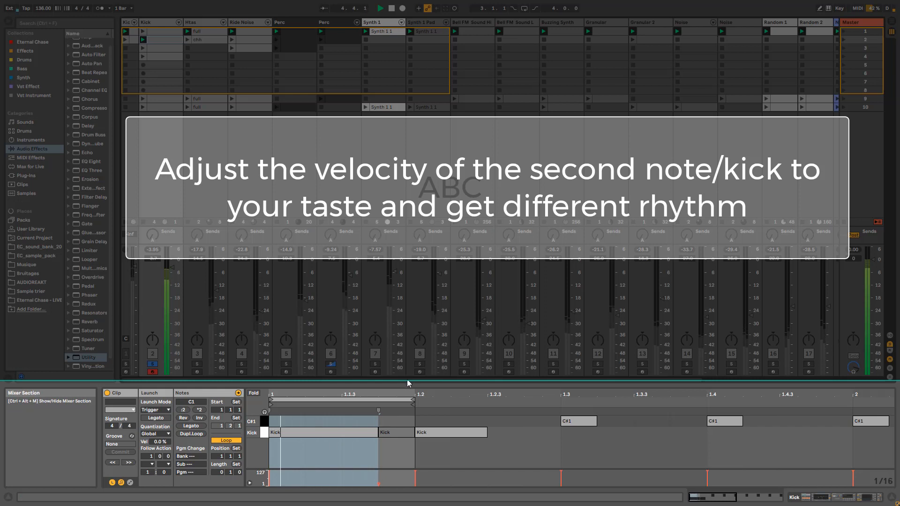
{"action": "left_click", "coordinate": [152, 364]}
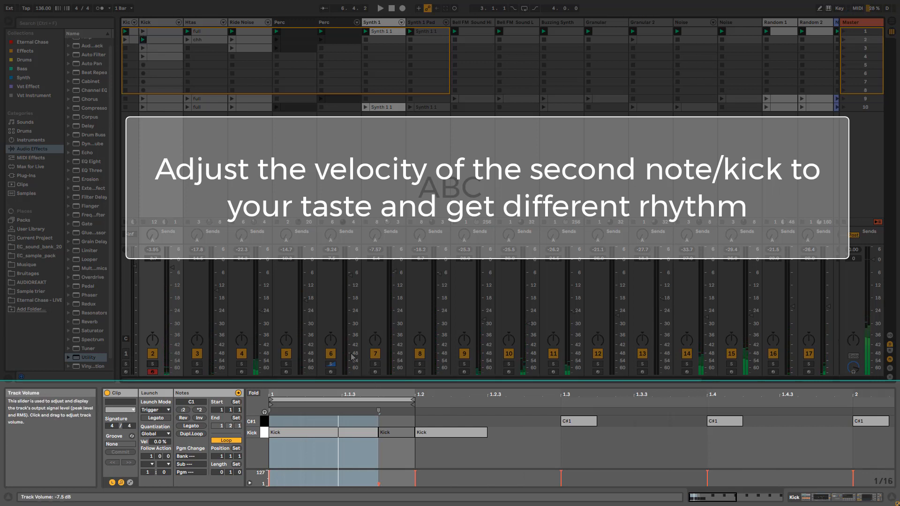
{"action": "left_click", "coordinate": [151, 49]}
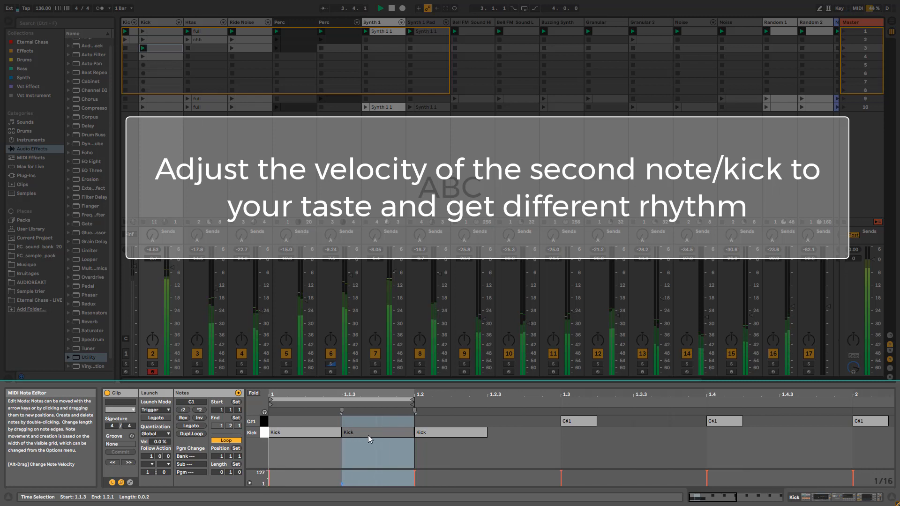
{"action": "left_click", "coordinate": [151, 57]}
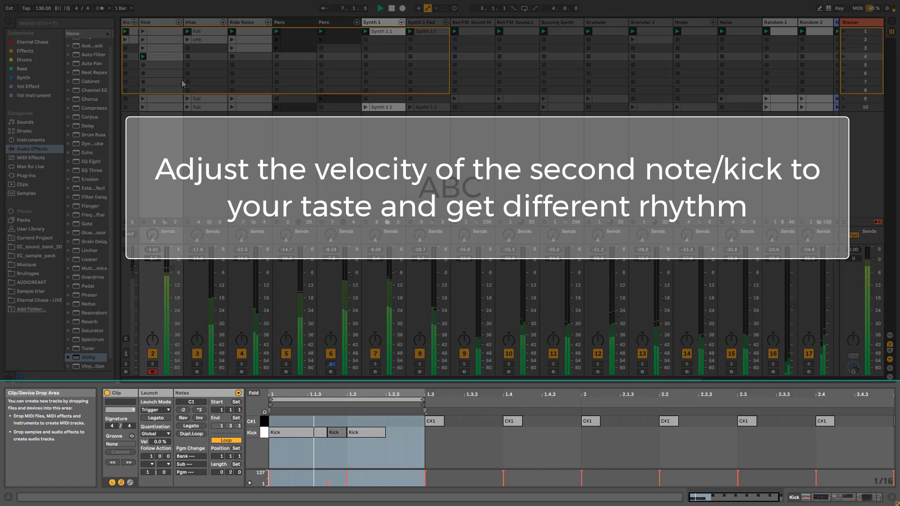
Step: Launch the first Kick clip again and solo the Kick track with its device chain shown
{"action": "left_click", "coordinate": [156, 33]}
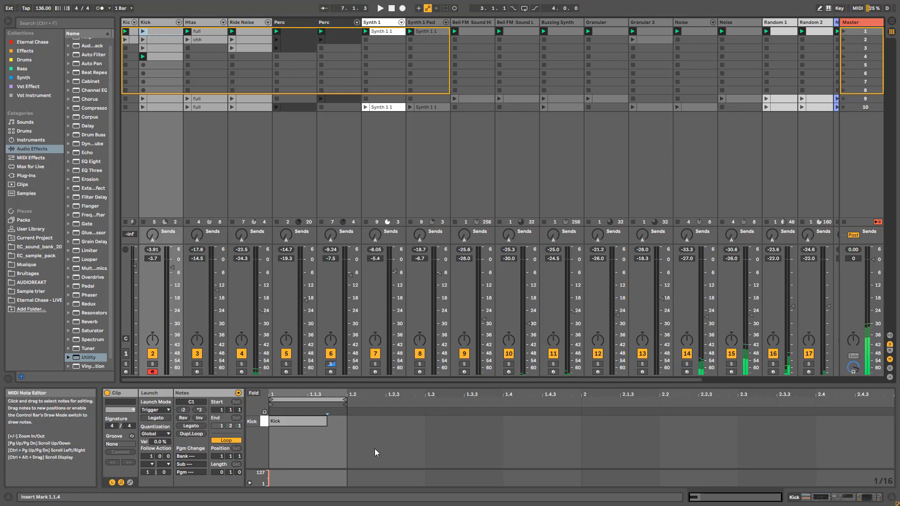
{"action": "left_click", "coordinate": [142, 33]}
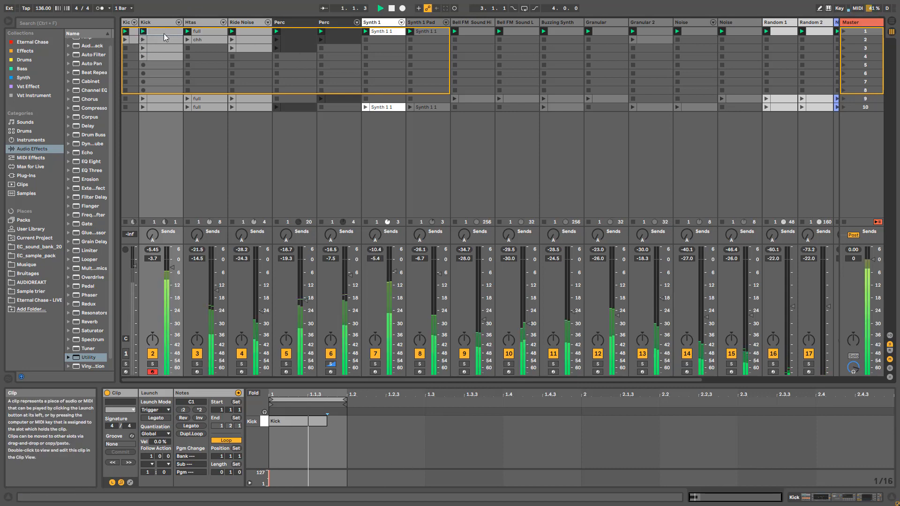
{"action": "left_click", "coordinate": [155, 22]}
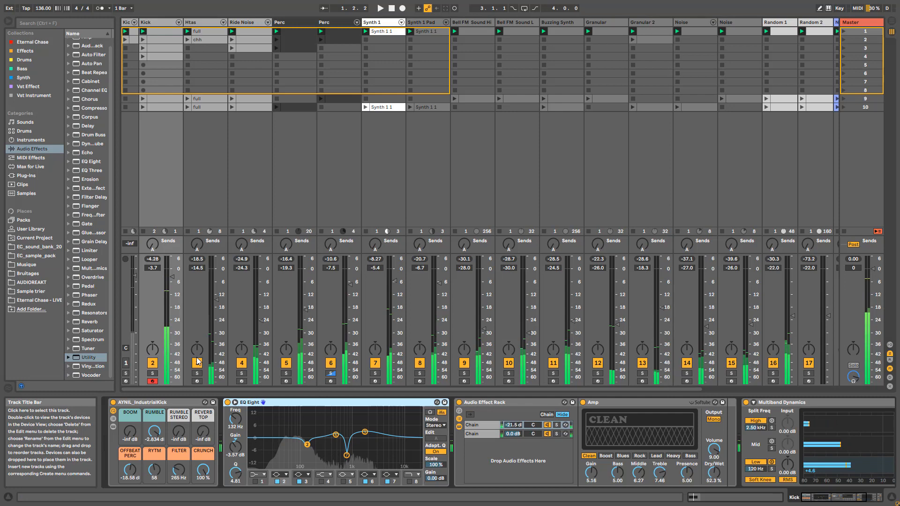
{"action": "left_click", "coordinate": [152, 373]}
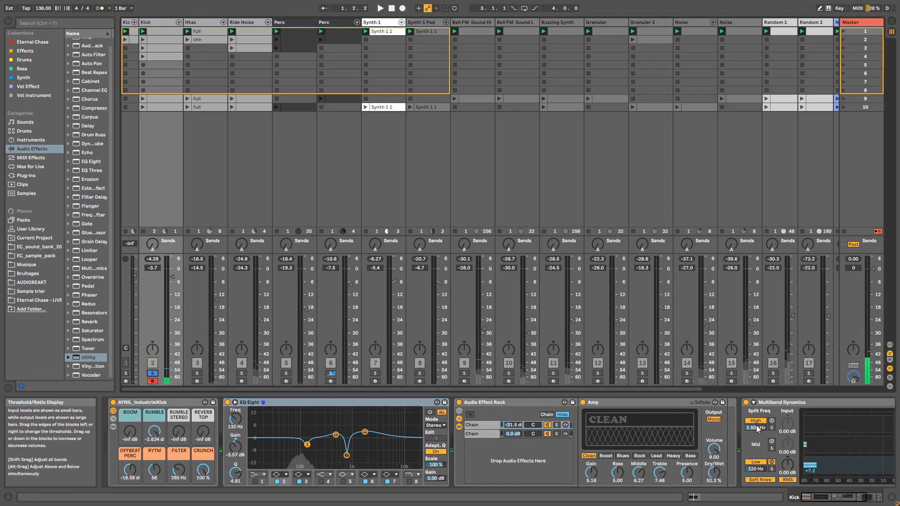
Step: Bypass the Kick track's Multiband Dynamics, Audio Effect Rack and EQ Eight, hiding the devices inside the effect rack
{"action": "left_click", "coordinate": [746, 402]}
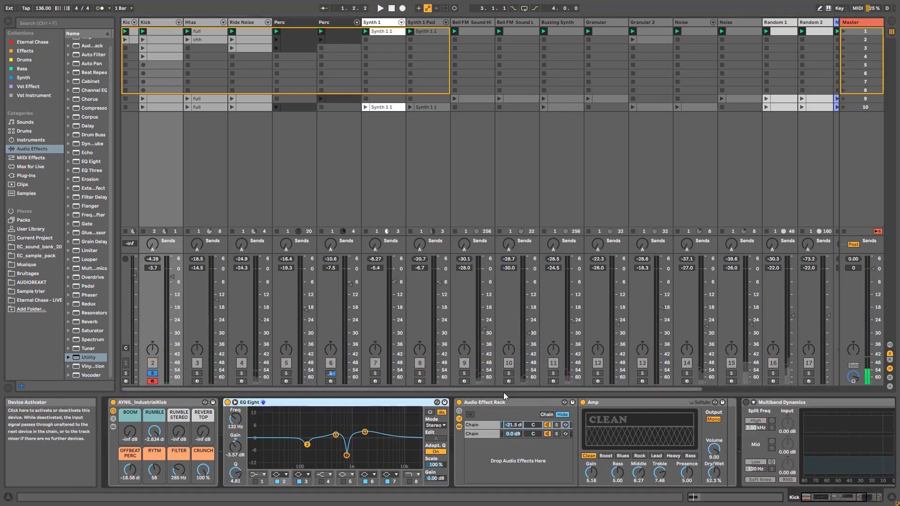
{"action": "left_click", "coordinate": [459, 426]}
{"action": "left_click", "coordinate": [460, 403]}
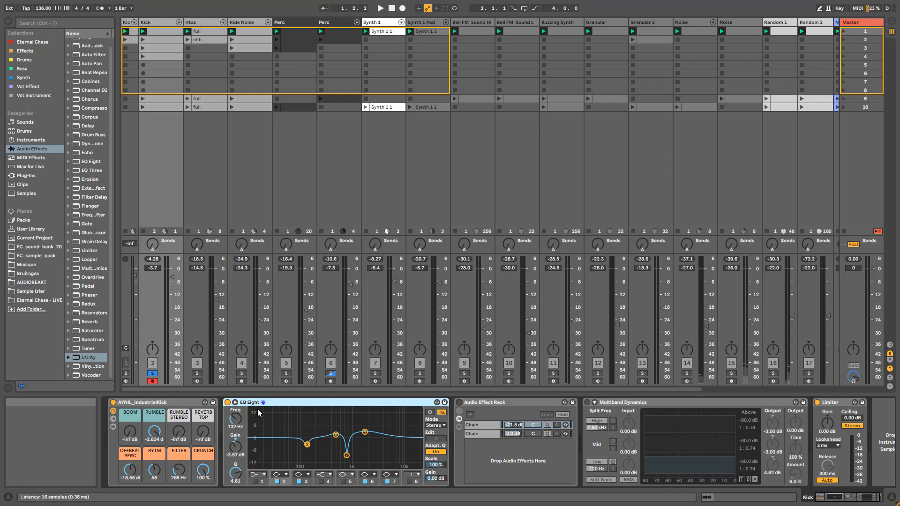
{"action": "left_click", "coordinate": [228, 402]}
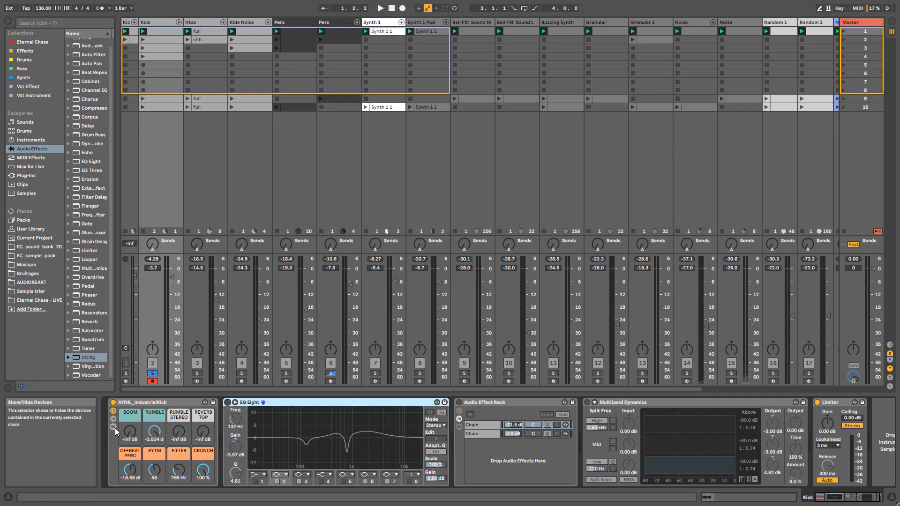
Step: Mute the Kick Rumble and Rytmn Perc return chains inside the AYNIL_IndustrialKick rack and play the Kick chain
{"action": "left_click", "coordinate": [114, 427]}
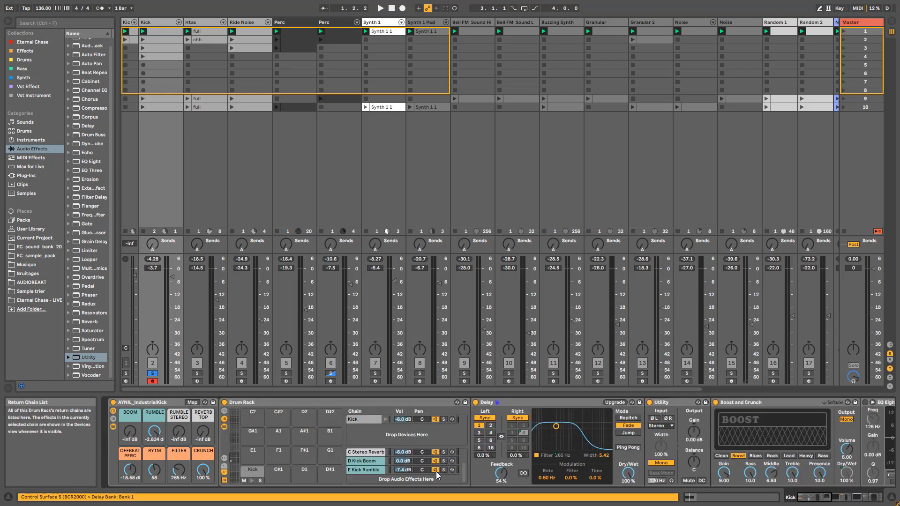
{"action": "left_click", "coordinate": [437, 475]}
{"action": "scroll", "coordinate": [437, 473], "scroll_direction": "up", "scroll_amount": 2}
{"action": "left_click", "coordinate": [375, 420]}
{"action": "key", "text": "space"}
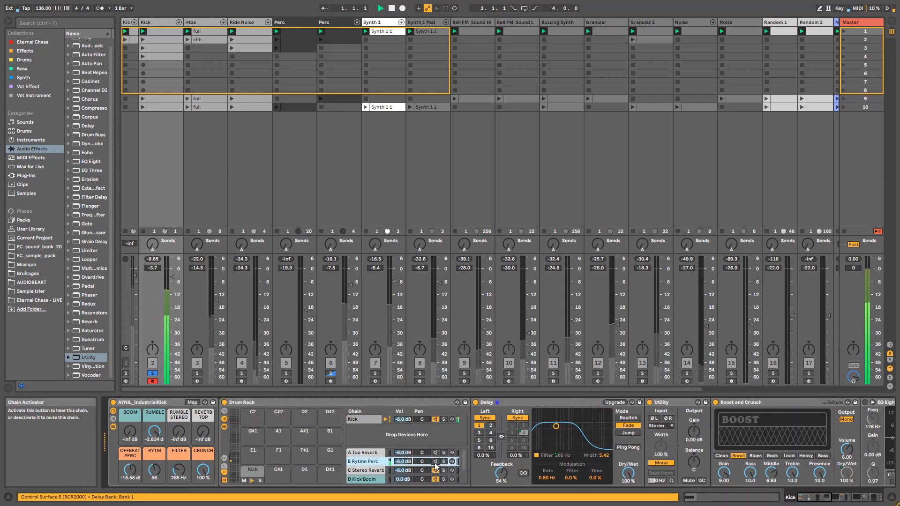
{"action": "left_click", "coordinate": [375, 420]}
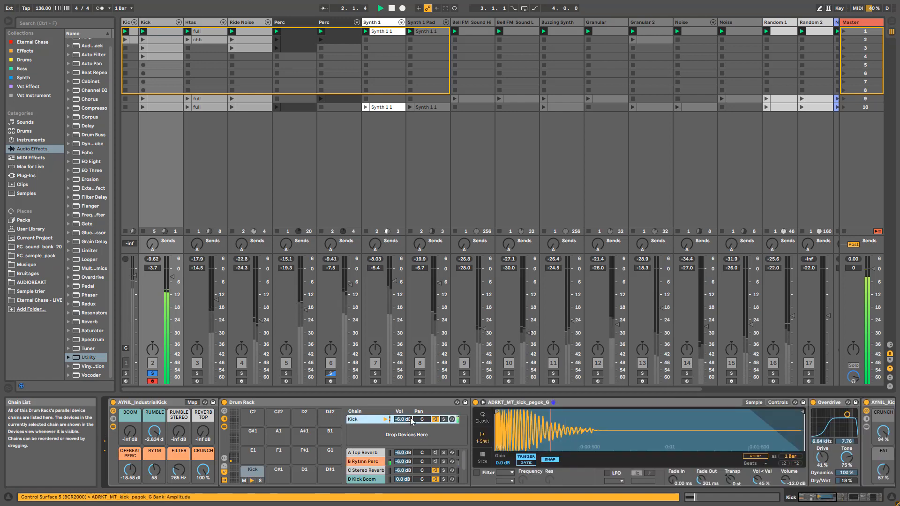
Step: Compare the kick's sound with the AYNIL_KickFat_V1 rack and the Overdrive each switched off and back on
{"action": "left_click", "coordinate": [842, 499]}
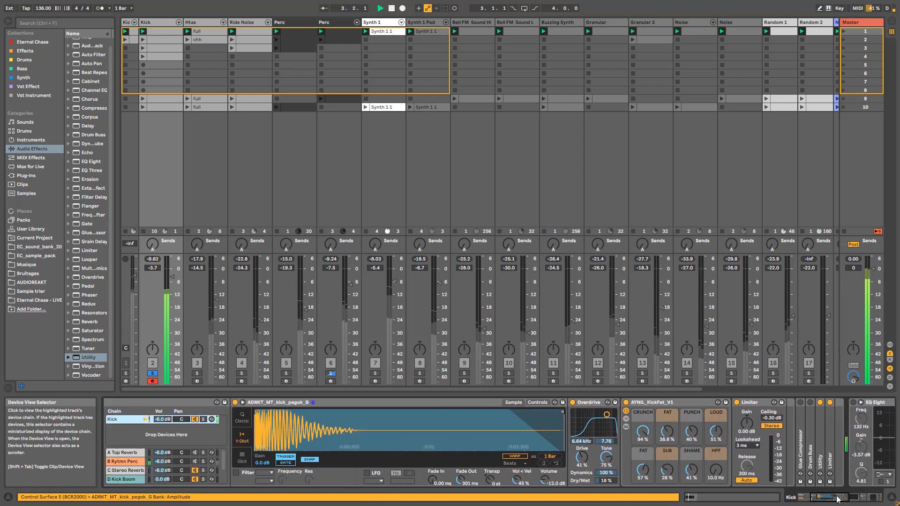
{"action": "left_click", "coordinate": [626, 403]}
{"action": "key", "text": "space"}
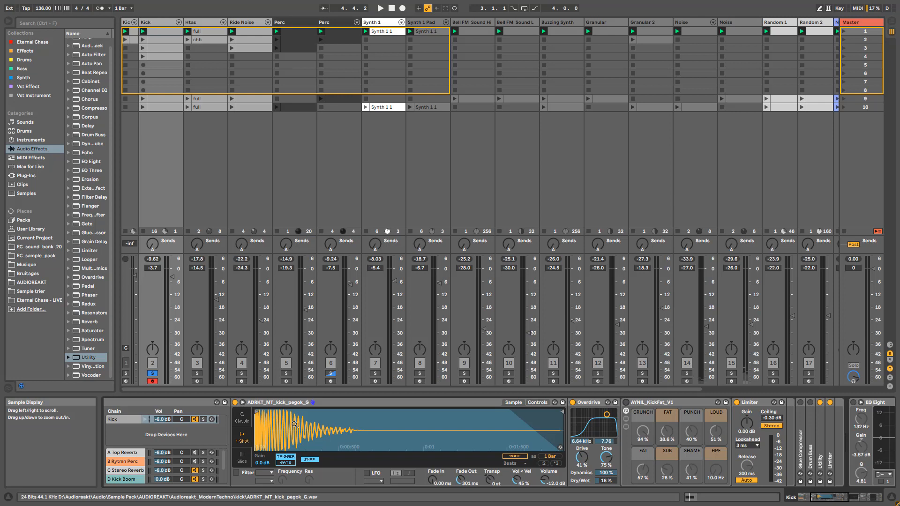
{"action": "left_click", "coordinate": [627, 402]}
{"action": "key", "text": "space"}
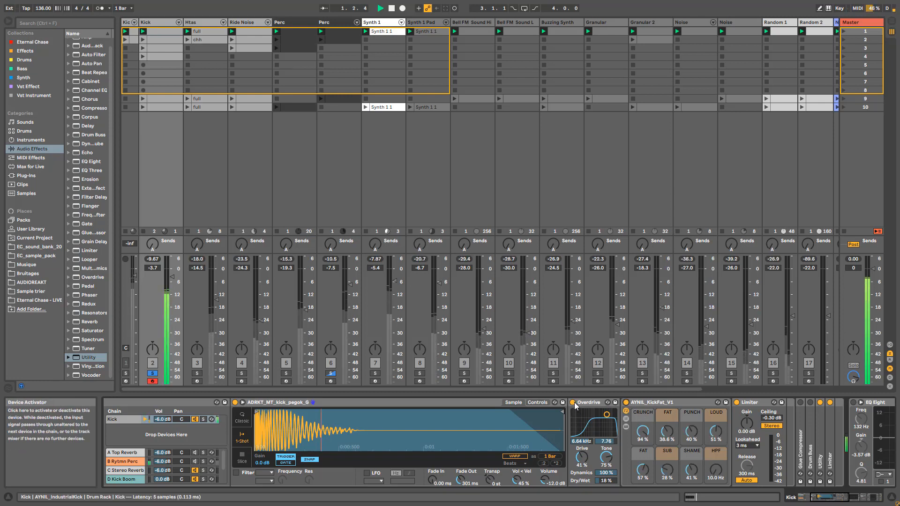
{"action": "left_click", "coordinate": [573, 402]}
{"action": "left_click", "coordinate": [573, 402]}
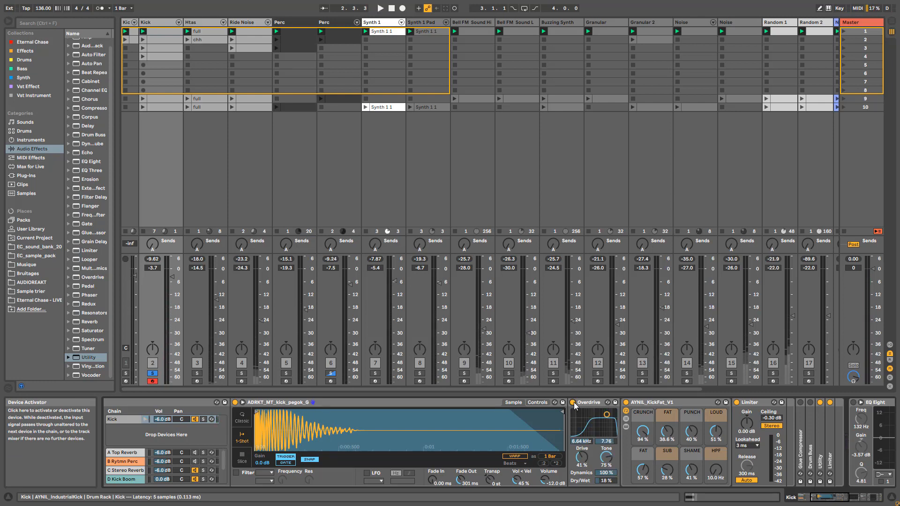
Step: Reactivate the Kick Rumble return chain in the Drum Rack and play the kick with it
{"action": "left_click", "coordinate": [827, 498]}
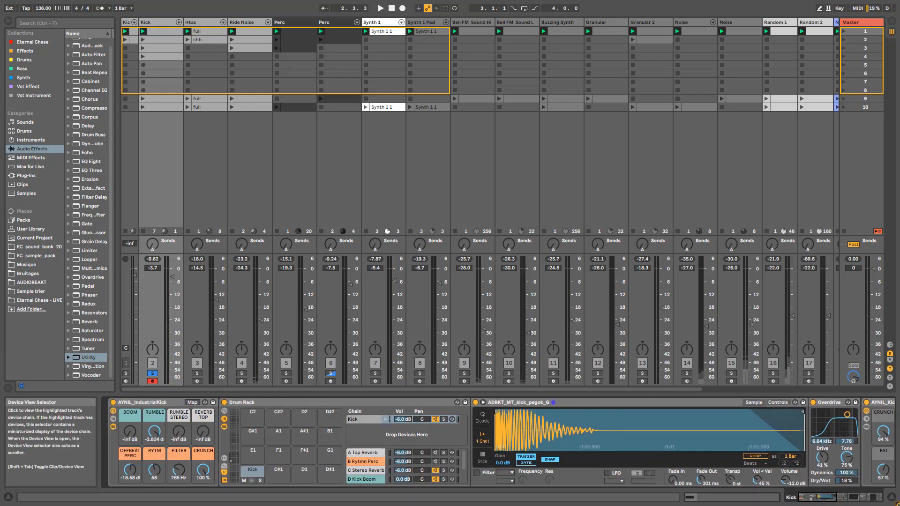
{"action": "scroll", "coordinate": [435, 466], "scroll_direction": "down", "scroll_amount": 2}
{"action": "left_click", "coordinate": [434, 470]}
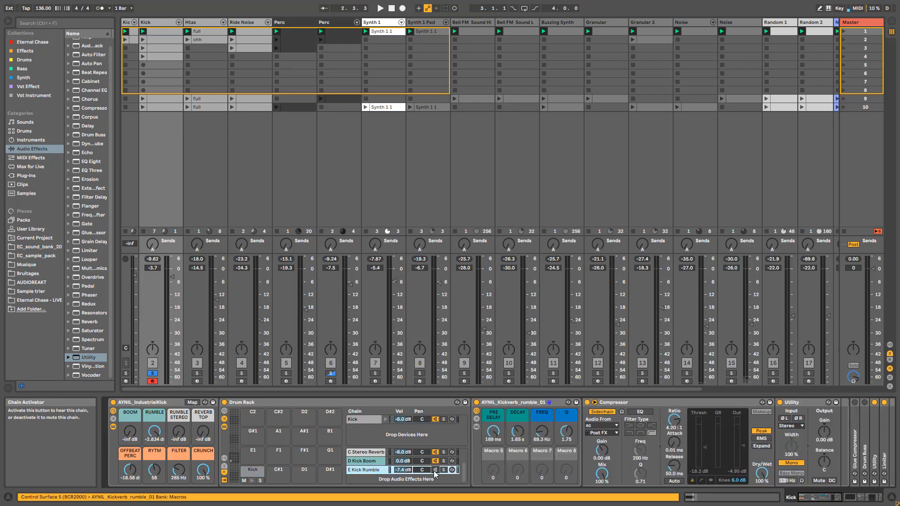
{"action": "key", "text": "space"}
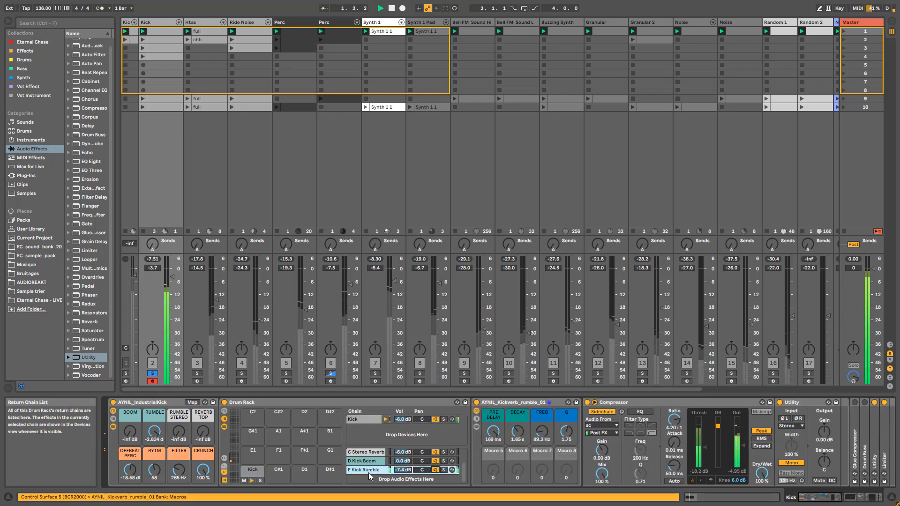
Step: Audition the Kick Rumble return chain at 0.0 dB, with the Kick track soloed and in the full mix, and return it to -7.4 dB
{"action": "left_click", "coordinate": [435, 470]}
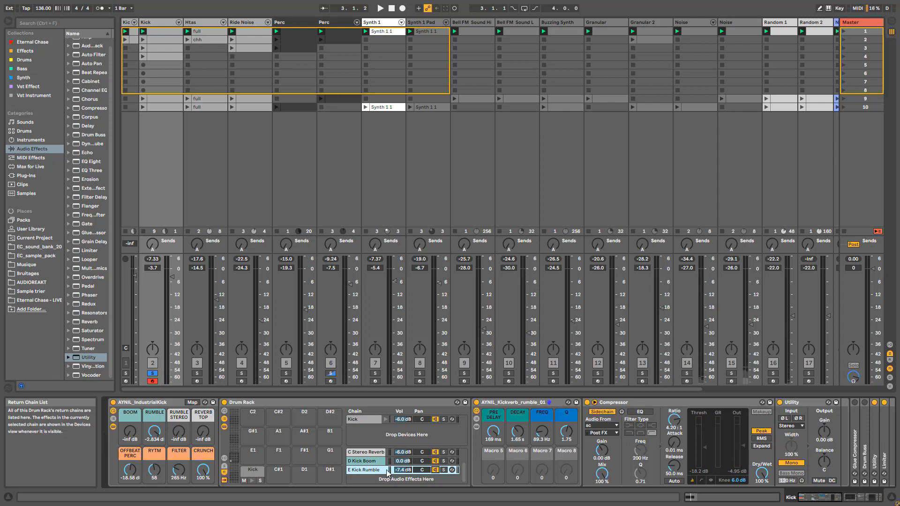
{"action": "key", "text": "space"}
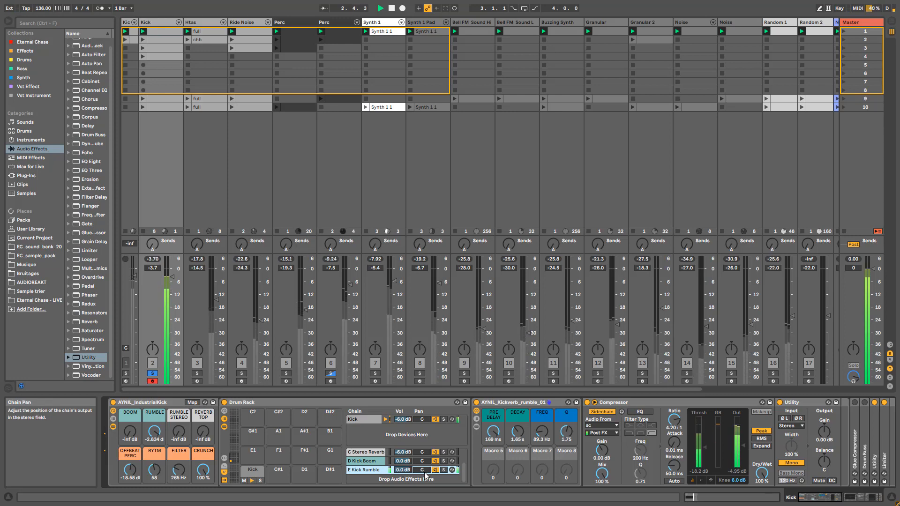
{"action": "left_click", "coordinate": [152, 373]}
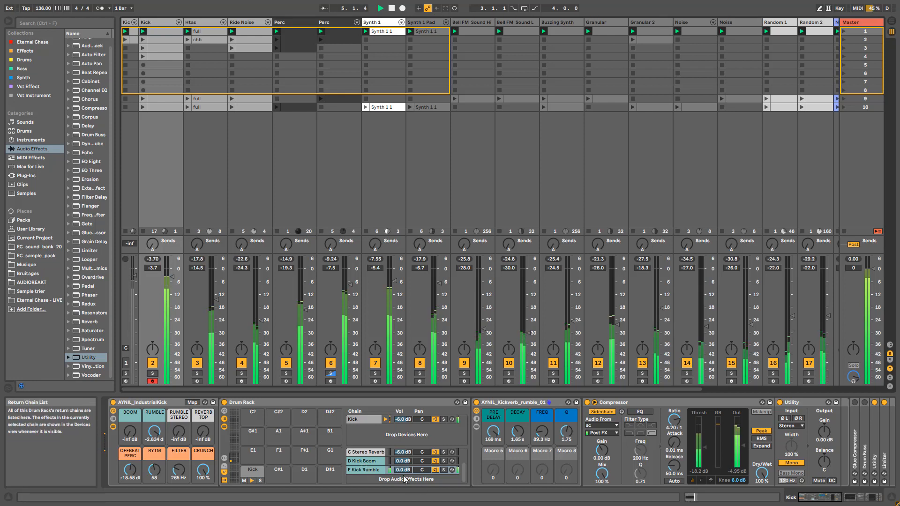
{"action": "left_click_drag", "start_coordinate": [405, 471], "coordinate": [405, 490]}
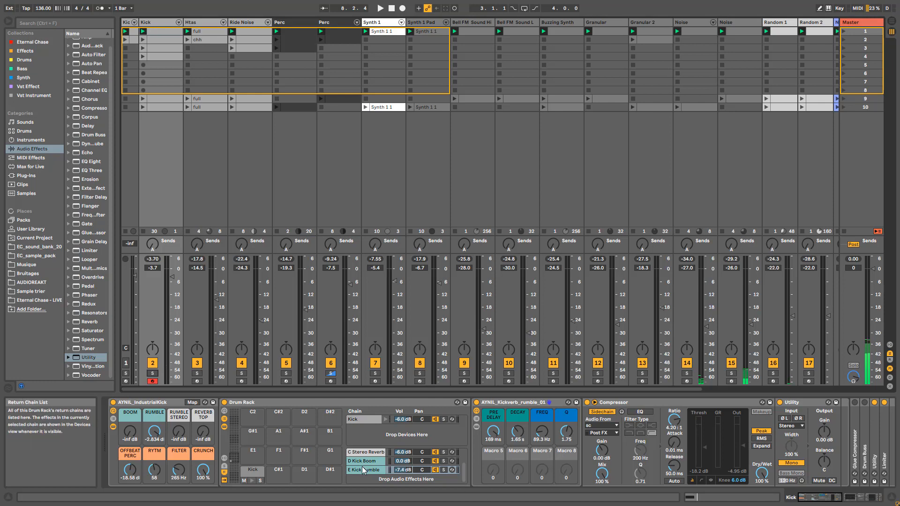
Step: Show the AYNIL_Kickverb_rumble_01 rack's devices, audition the kick with a 0.67 ms pre-delay, and restore the PRE DELAY macro to 169 ms
{"action": "left_click", "coordinate": [476, 428]}
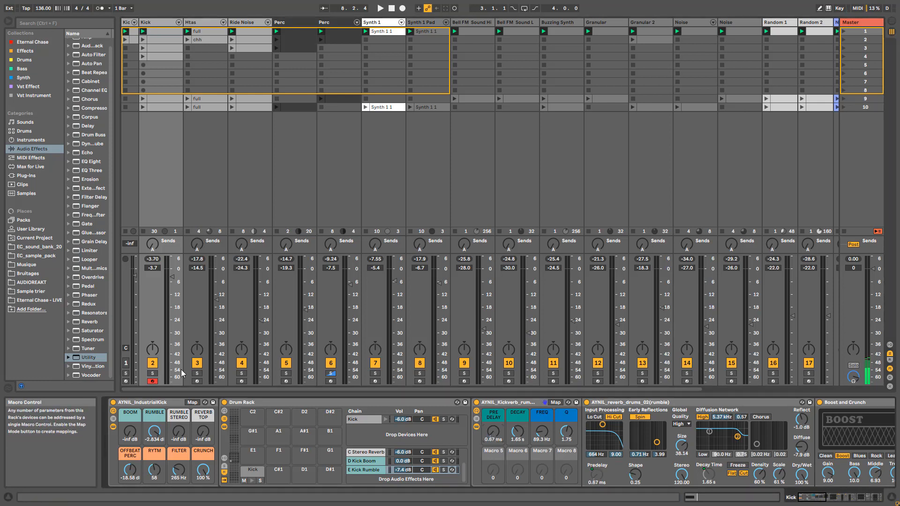
{"action": "left_click", "coordinate": [152, 374]}
{"action": "key", "text": "space"}
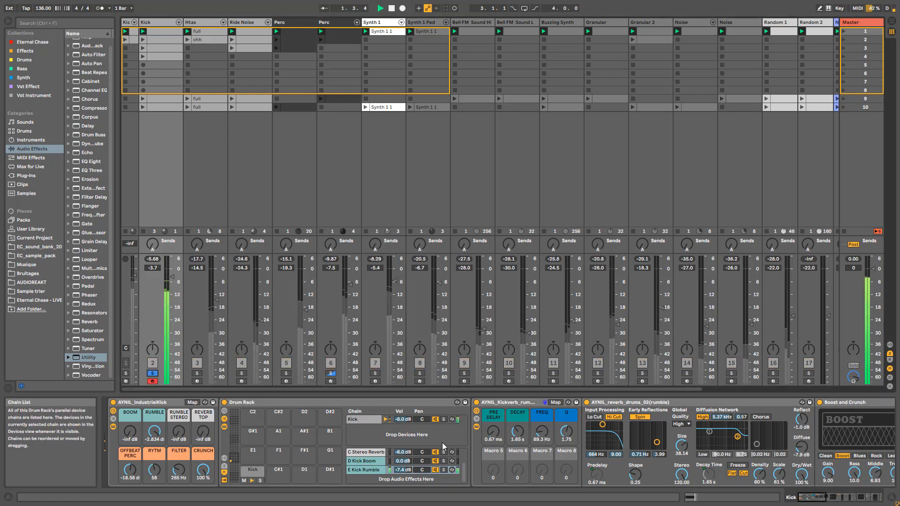
{"action": "left_click", "coordinate": [152, 373]}
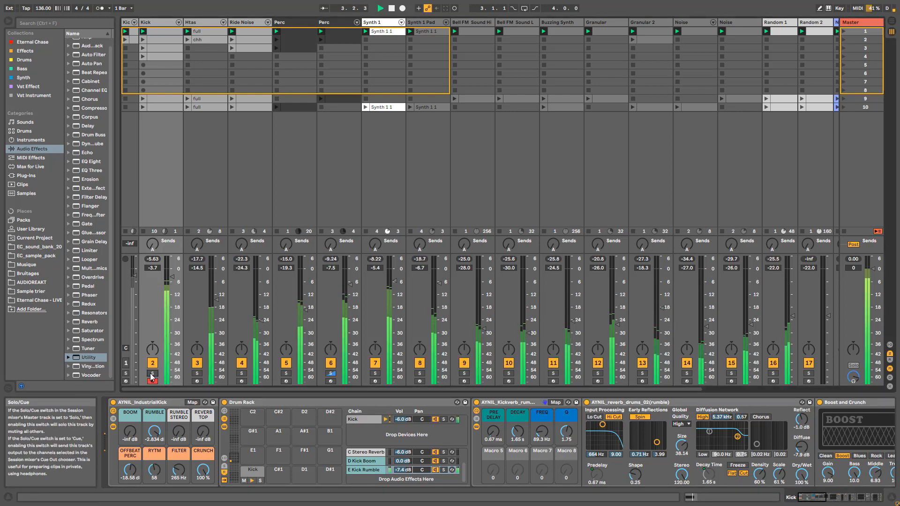
{"action": "left_click_drag", "start_coordinate": [493, 441], "coordinate": [493, 390]}
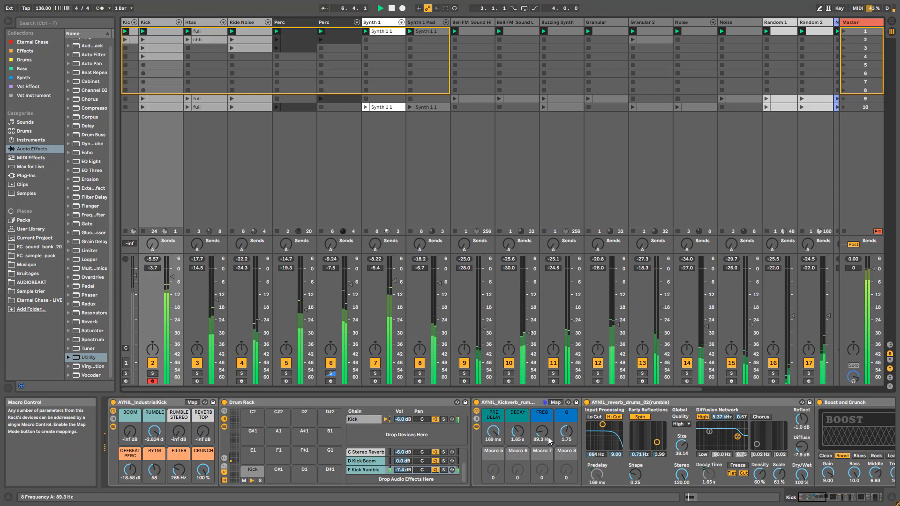
{"action": "key", "text": "ctrl+z"}
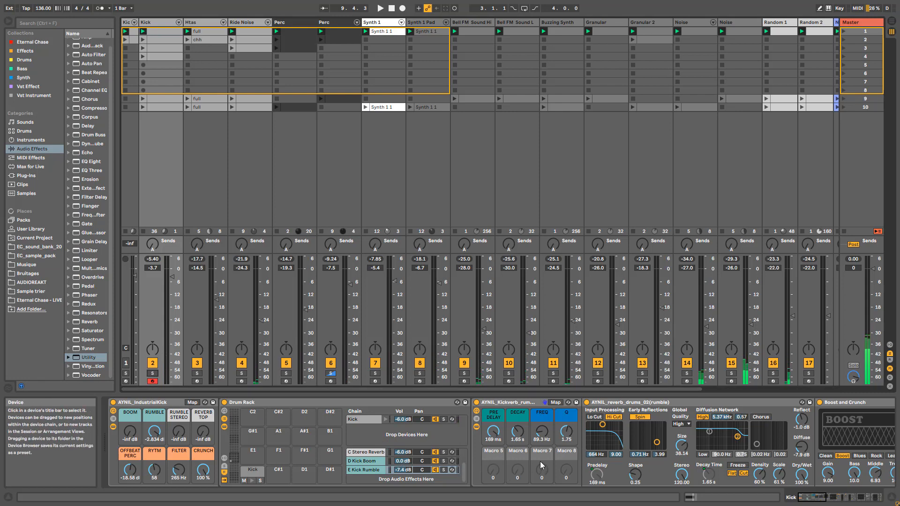
Step: Reactivate the Rytmn Perc return chain in the Drum Rack and play the soloed Kick track with it
{"action": "scroll", "coordinate": [397, 473], "scroll_direction": "up", "scroll_amount": 2}
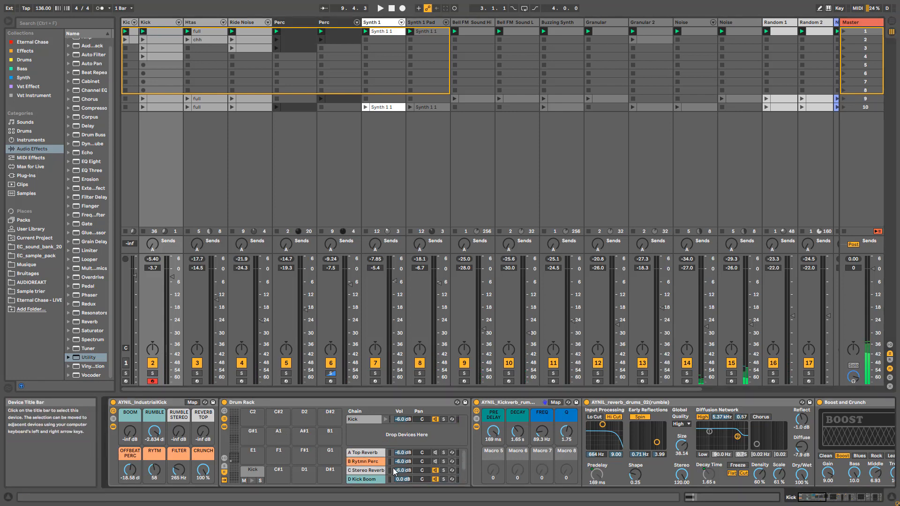
{"action": "left_click", "coordinate": [434, 463]}
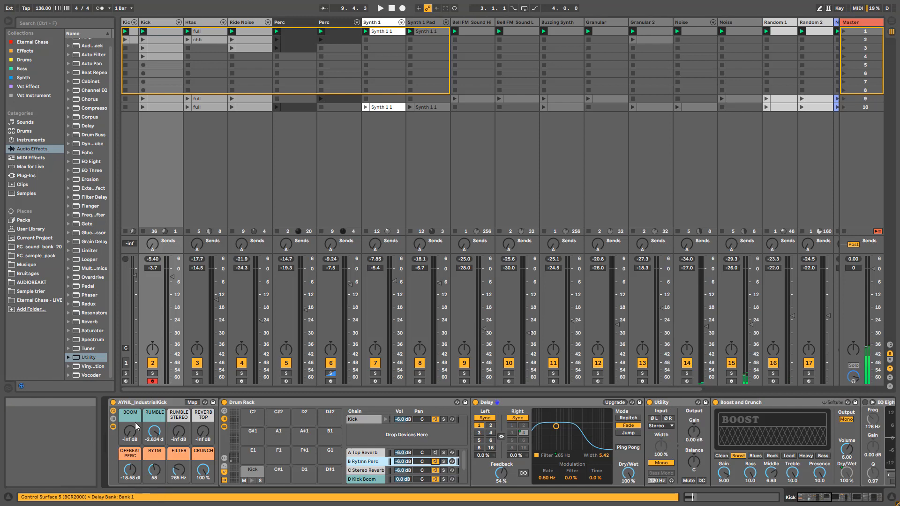
{"action": "left_click", "coordinate": [153, 374]}
{"action": "key", "text": "space"}
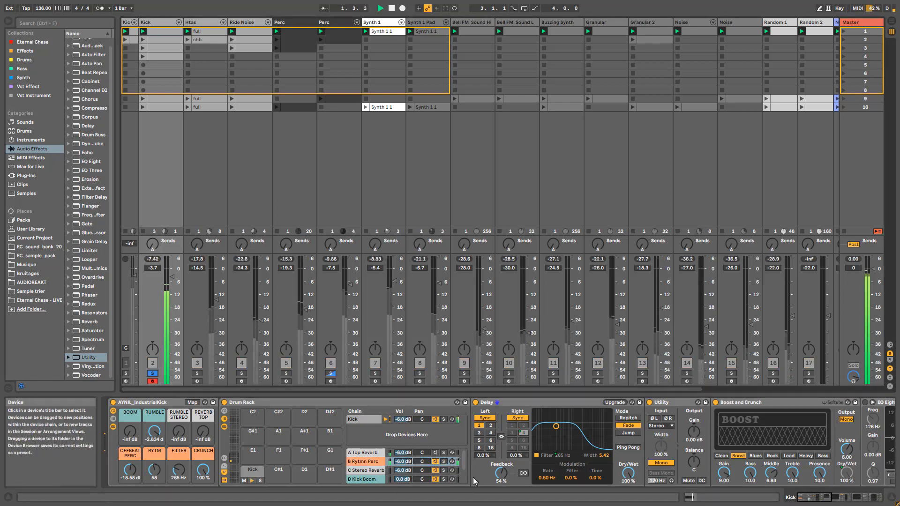
Step: Listen to the Rytmn Perc return chain on its own while examining its effects, and end the chain's solo
{"action": "left_click", "coordinate": [444, 462]}
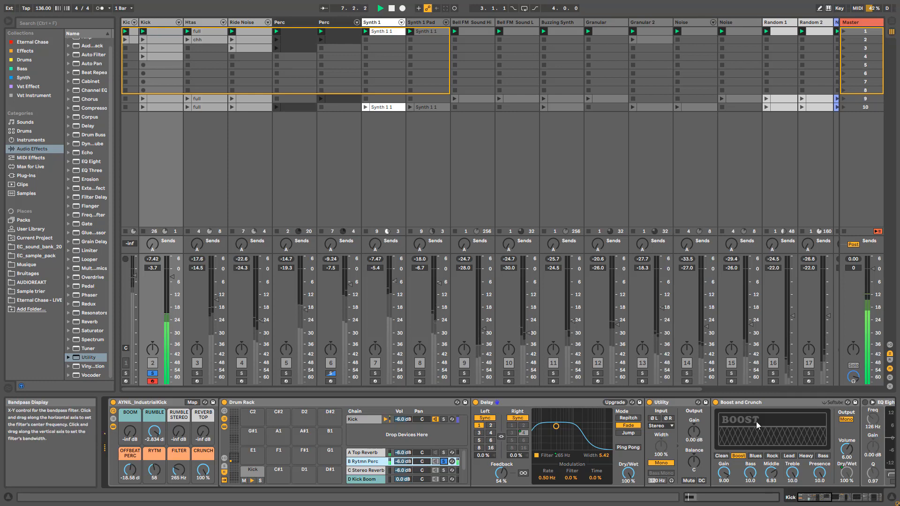
{"action": "mouse_move", "coordinate": [810, 496]}
{"action": "left_mouse_down"}
{"action": "mouse_move", "coordinate": [838, 497]}
{"action": "mouse_move", "coordinate": [818, 496]}
{"action": "left_mouse_up"}
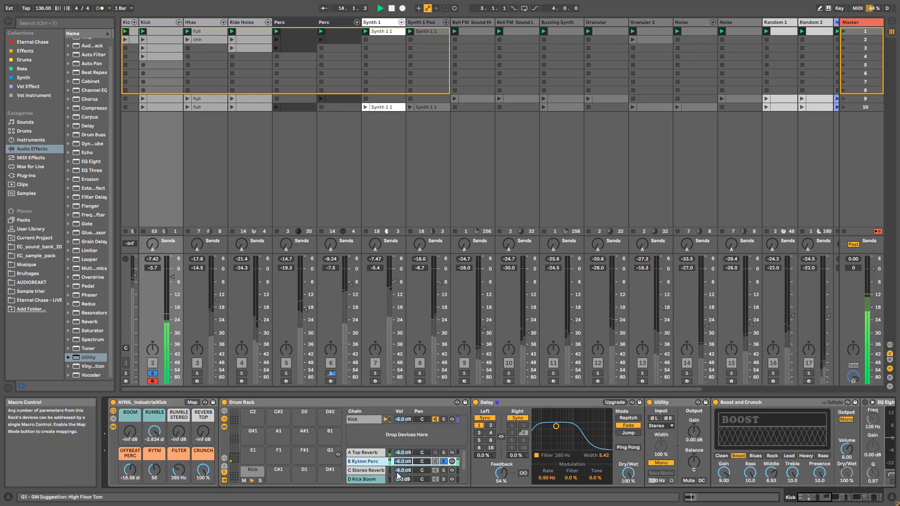
{"action": "left_click", "coordinate": [443, 462]}
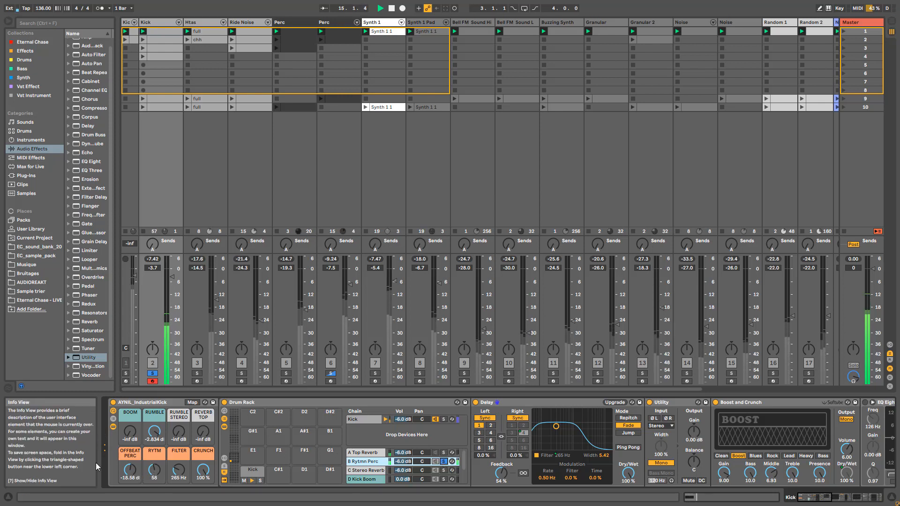
Step: Try the AYNIL_IndustrialKick rack's RYTM macro at 32, set it to 55, and sweep the FILTER macro back to 265 Hz
{"action": "left_click_drag", "start_coordinate": [153, 471], "coordinate": [154, 481]}
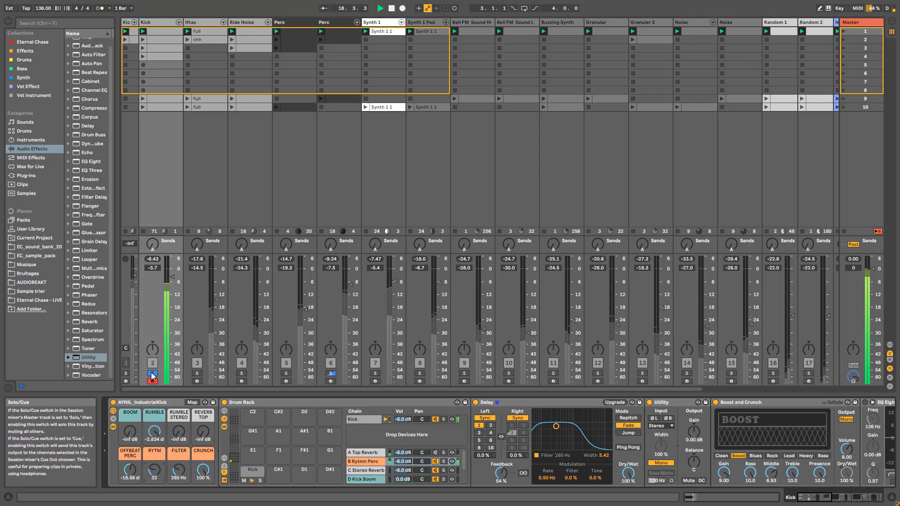
{"action": "left_click", "coordinate": [156, 472]}
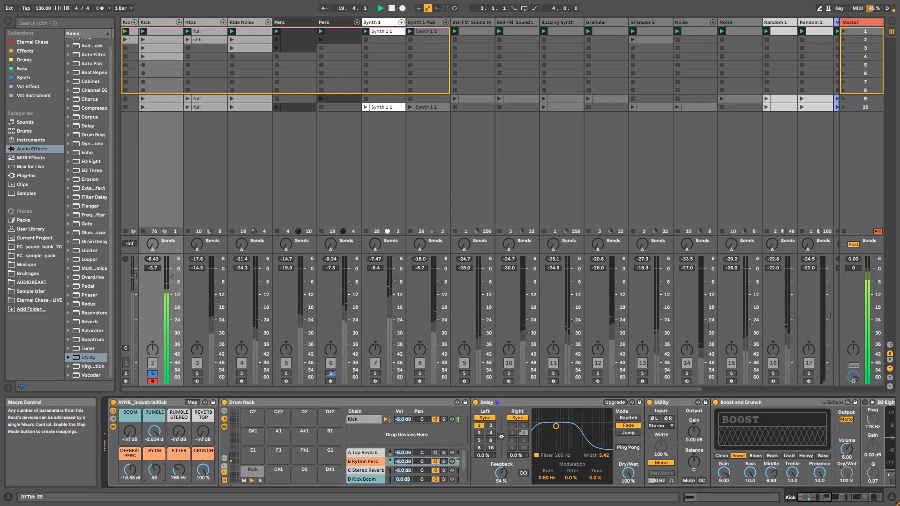
{"action": "left_click_drag", "start_coordinate": [176, 477], "coordinate": [176, 464]}
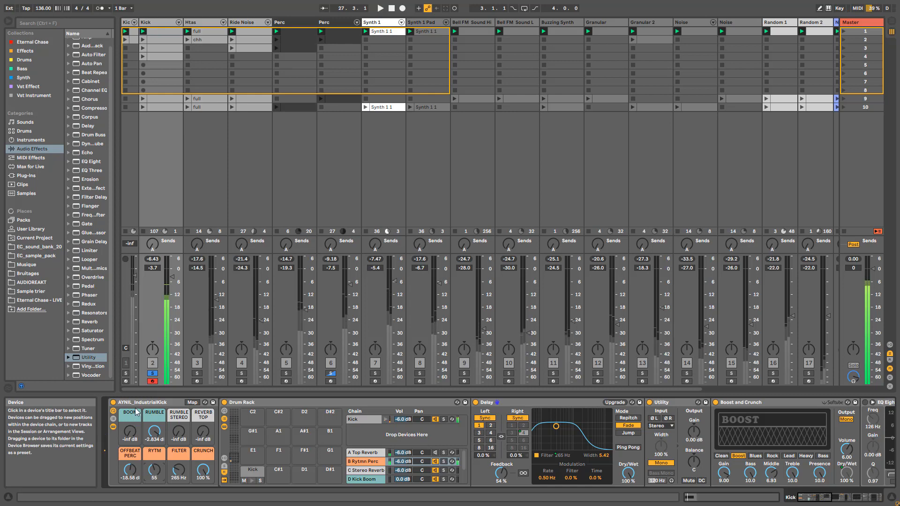
Step: Turn on the EQ Eight following the collapsed AYNIL_IndustrialKick rack and compare the kick with filter 7 off and on
{"action": "left_click", "coordinate": [113, 427]}
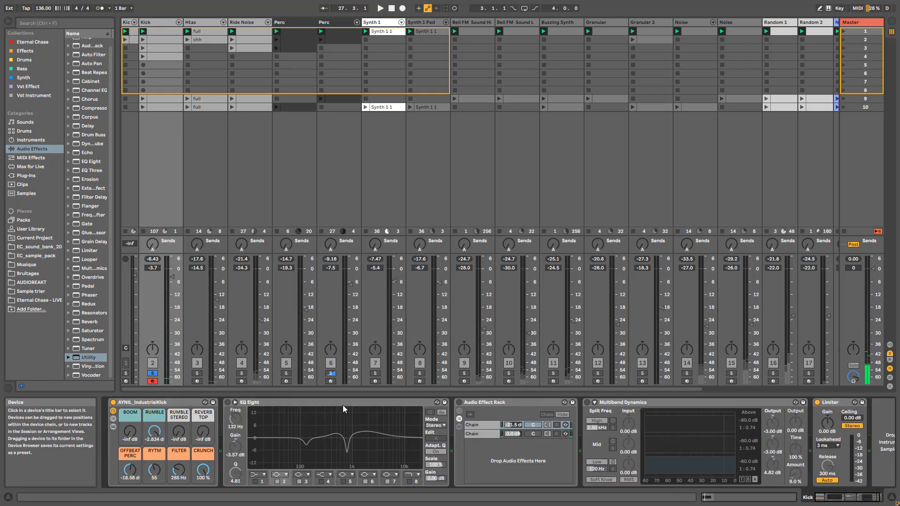
{"action": "left_click", "coordinate": [228, 402]}
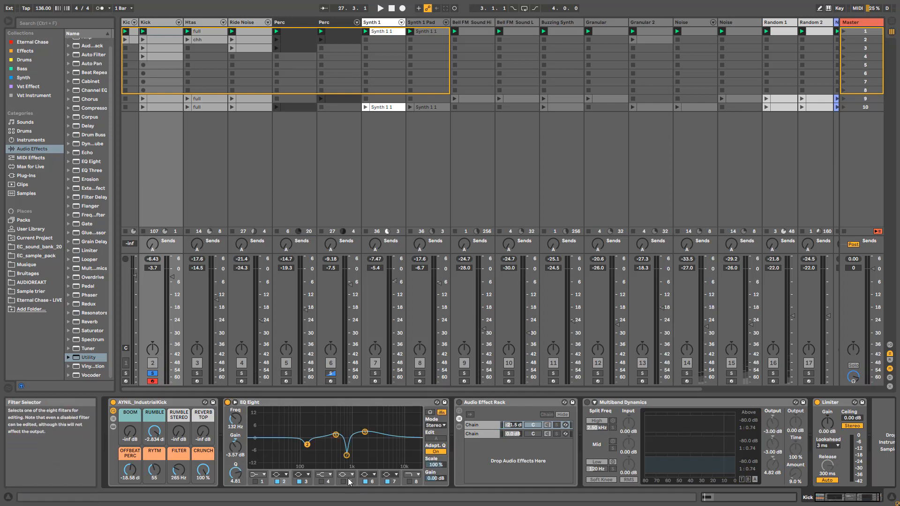
{"action": "key", "text": "space"}
{"action": "left_click", "coordinate": [388, 481]}
{"action": "left_click", "coordinate": [387, 482]}
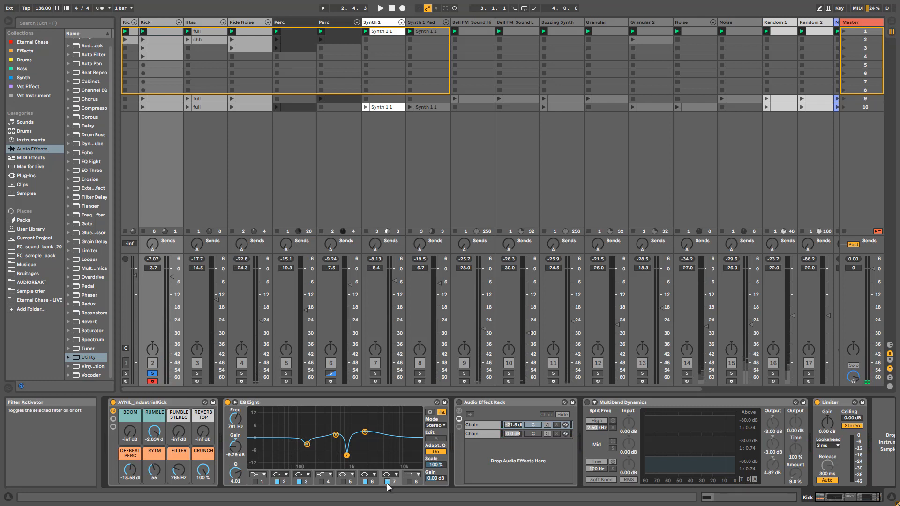
{"action": "left_click", "coordinate": [387, 482]}
{"action": "key", "text": "space"}
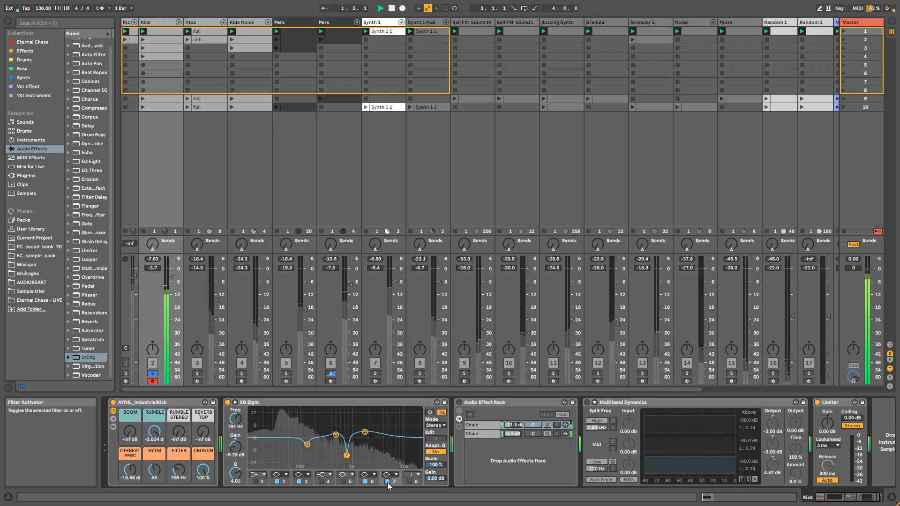
{"action": "left_click", "coordinate": [388, 481]}
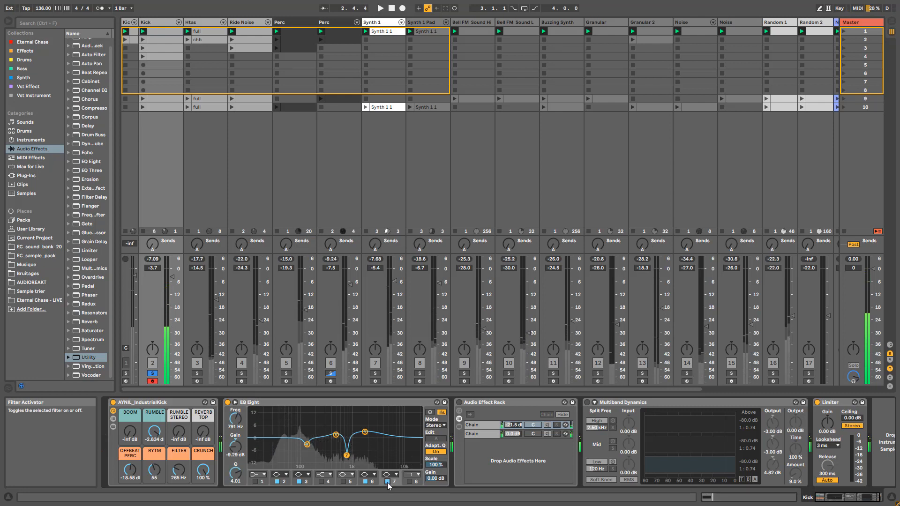
{"action": "key", "text": "space"}
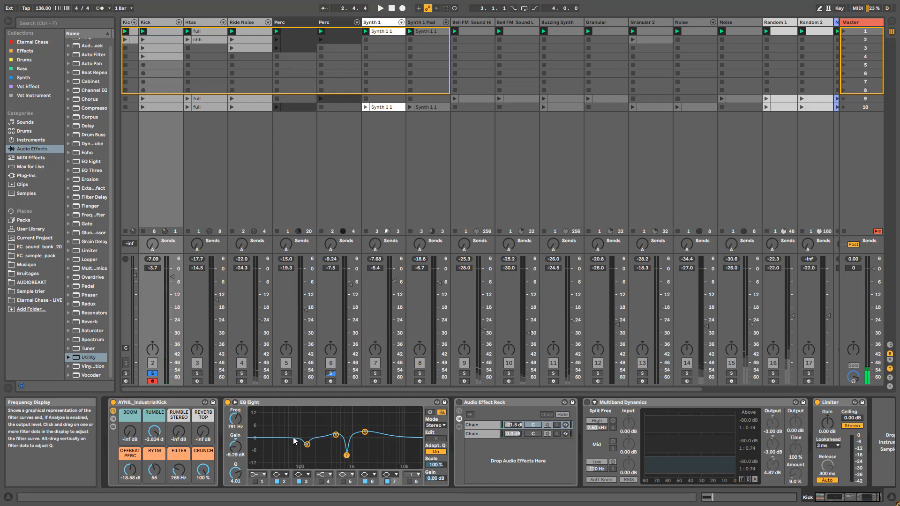
Step: Compare the kick's sound with the EQ Eight's filter 2 at 132 Hz switched off and back on
{"action": "left_click", "coordinate": [307, 445]}
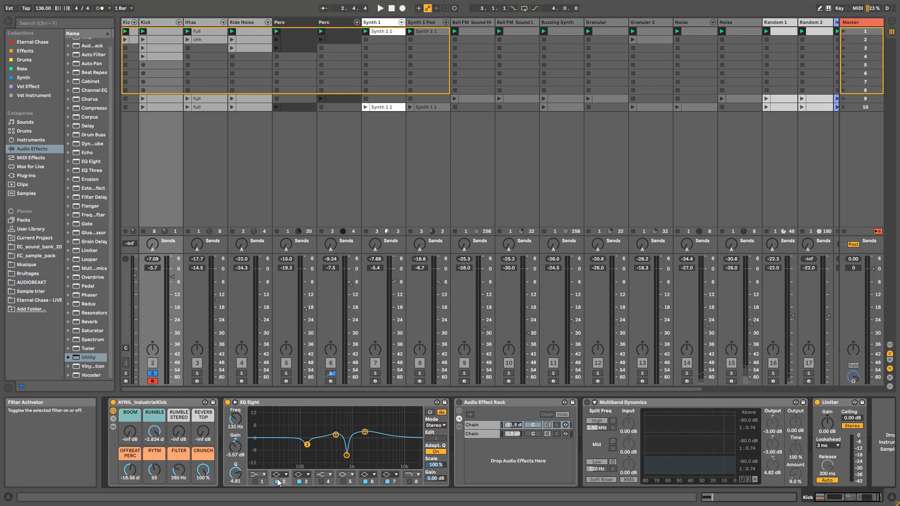
{"action": "key", "text": "space"}
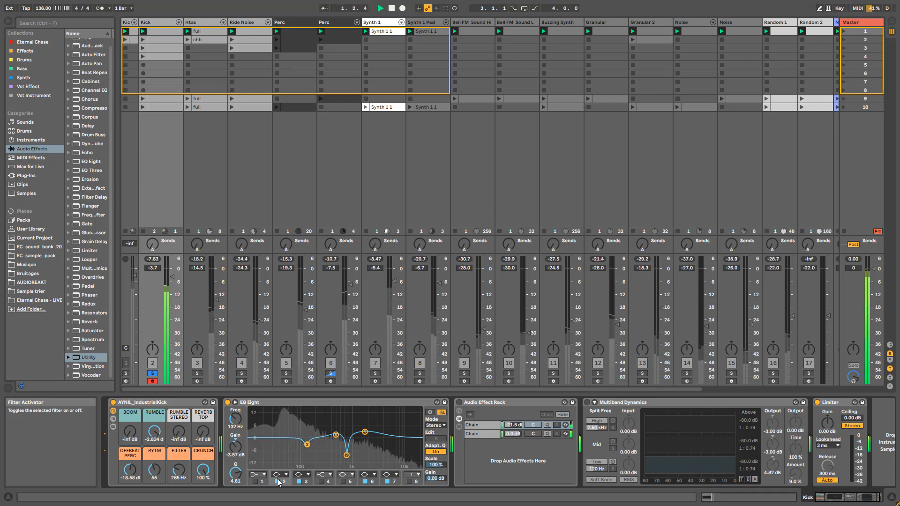
{"action": "left_click", "coordinate": [277, 482]}
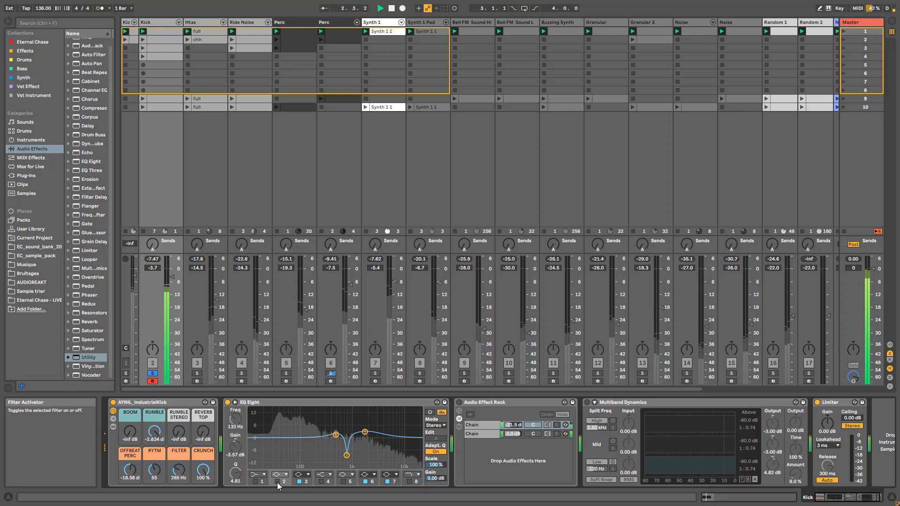
{"action": "left_click", "coordinate": [278, 481]}
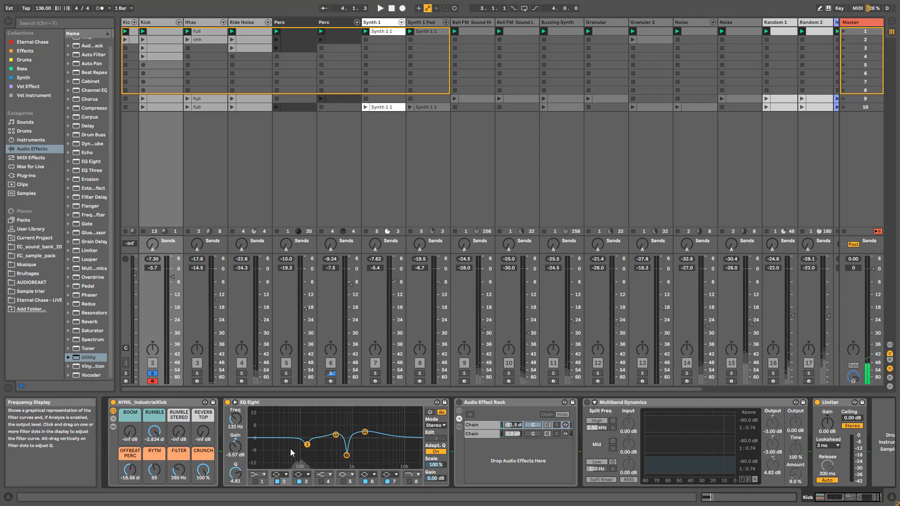
Step: Activate the Audio Effect Rack after the EQ Eight, play the kick with its Amp device shown, and fold the rack
{"action": "left_click", "coordinate": [479, 402]}
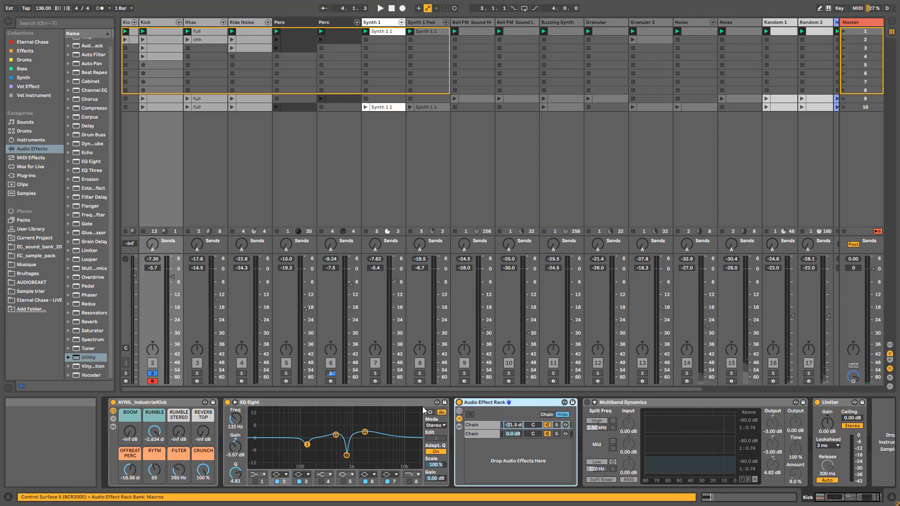
{"action": "left_click", "coordinate": [459, 427]}
{"action": "left_click_drag", "start_coordinate": [830, 497], "coordinate": [835, 497]}
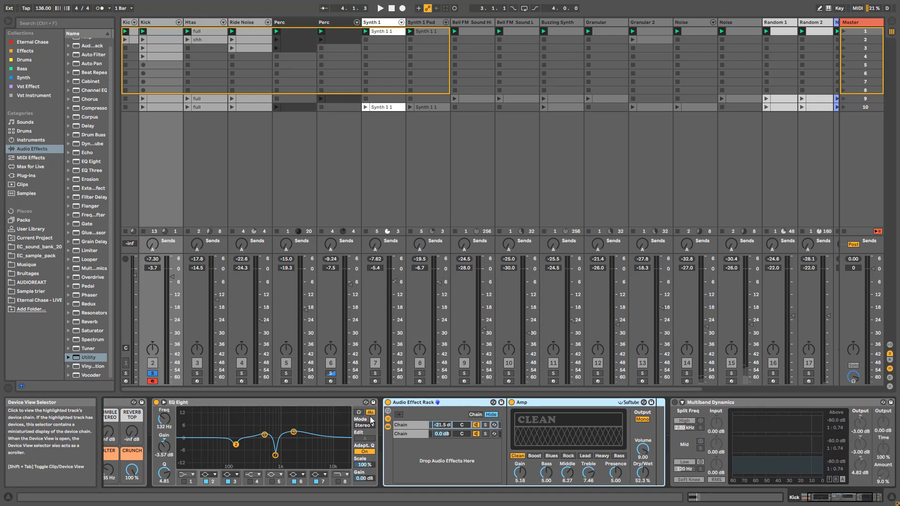
{"action": "key", "text": "space"}
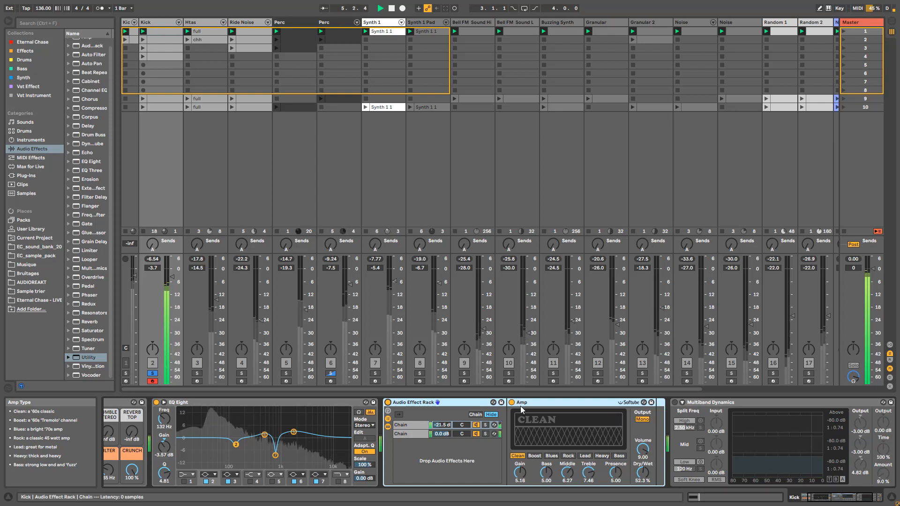
{"action": "left_click", "coordinate": [388, 425]}
{"action": "left_click", "coordinate": [389, 421]}
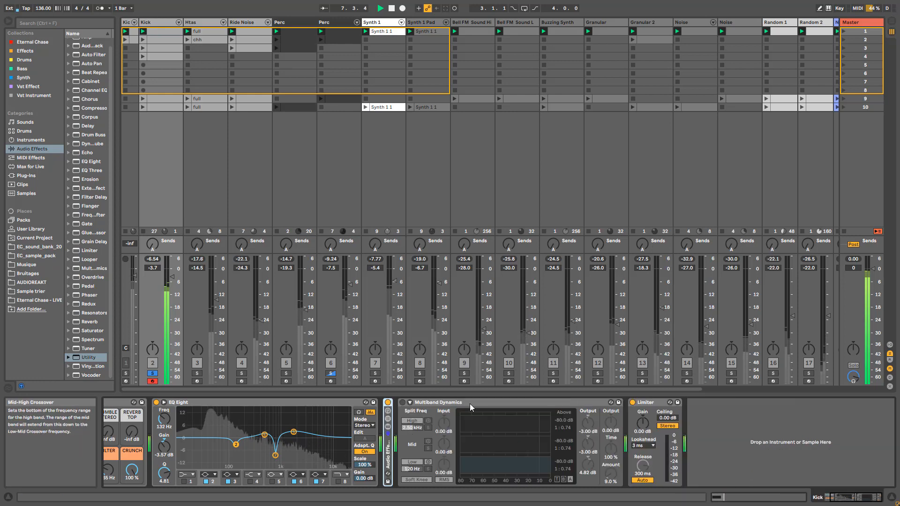
Step: Activate the Kick track's Multiband Dynamics and play the kick while viewing its below, time and above settings
{"action": "left_click", "coordinate": [443, 406]}
{"action": "left_click", "coordinate": [402, 402]}
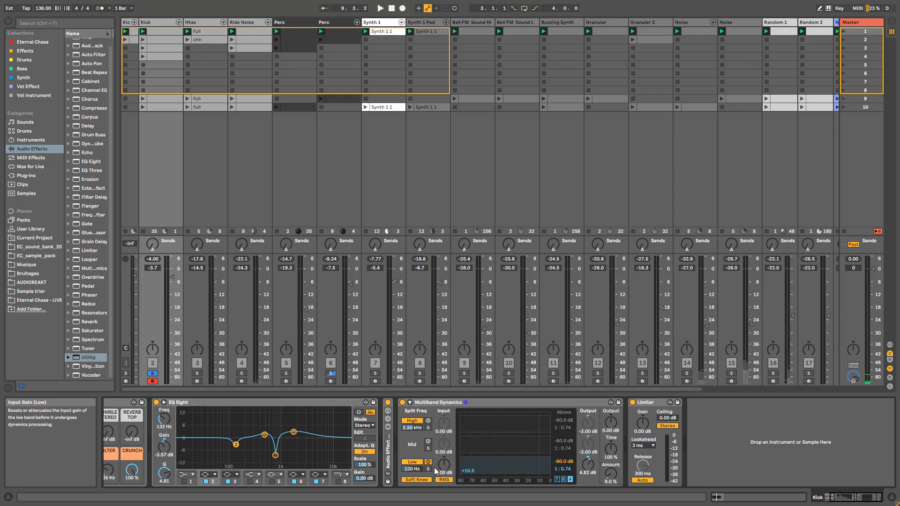
{"action": "key", "text": "space"}
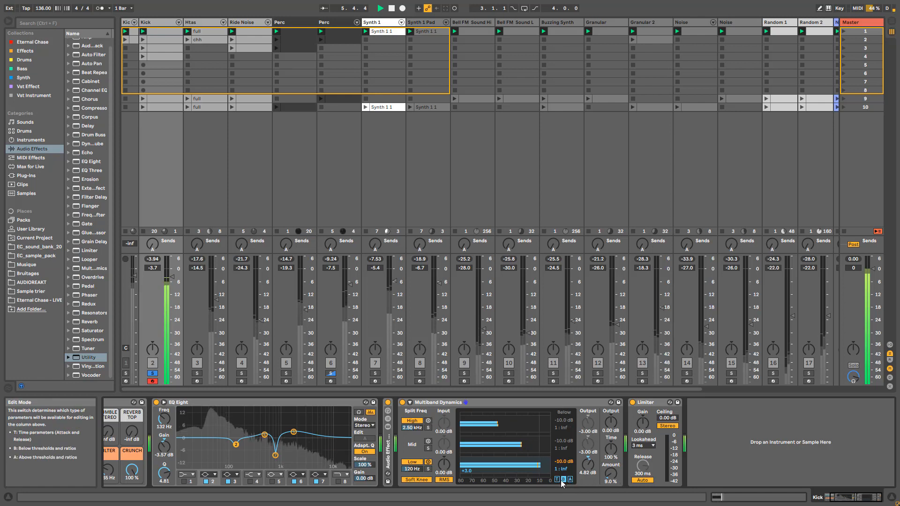
{"action": "left_click", "coordinate": [557, 480]}
{"action": "left_click", "coordinate": [569, 481]}
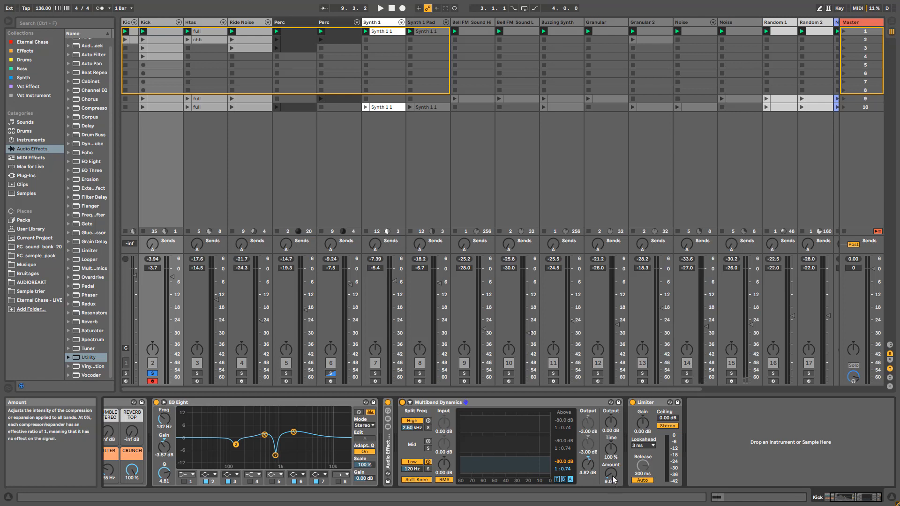
Step: Set the Kick track's Multiband Dynamics amount to 5.0 % while the kick plays
{"action": "key", "text": "space"}
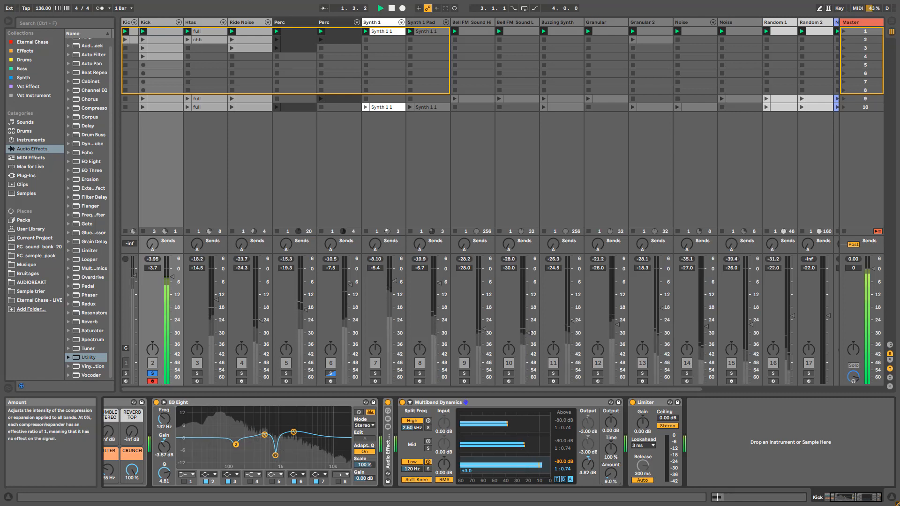
{"action": "left_click_drag", "start_coordinate": [613, 479], "coordinate": [618, 479]}
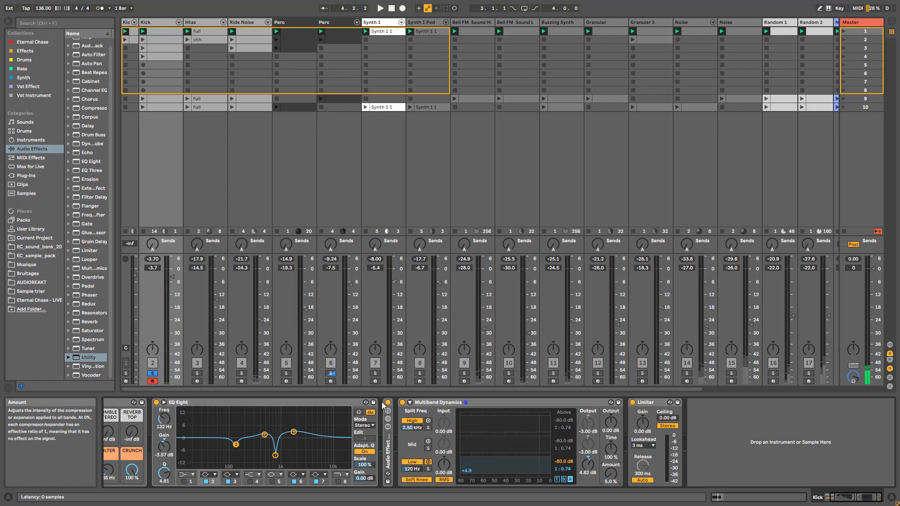
{"action": "left_click", "coordinate": [161, 48]}
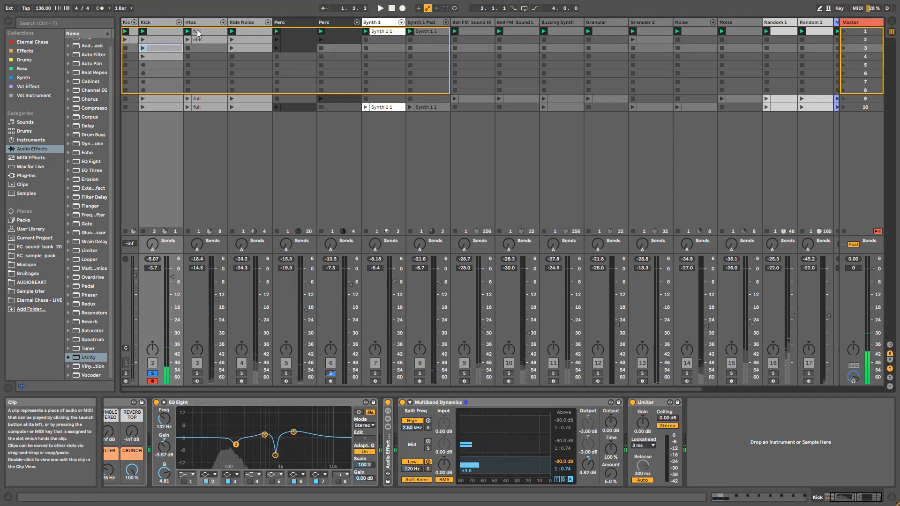
Step: Solo and arm the Htas track in place of the Kick track and play it
{"action": "left_click", "coordinate": [201, 378]}
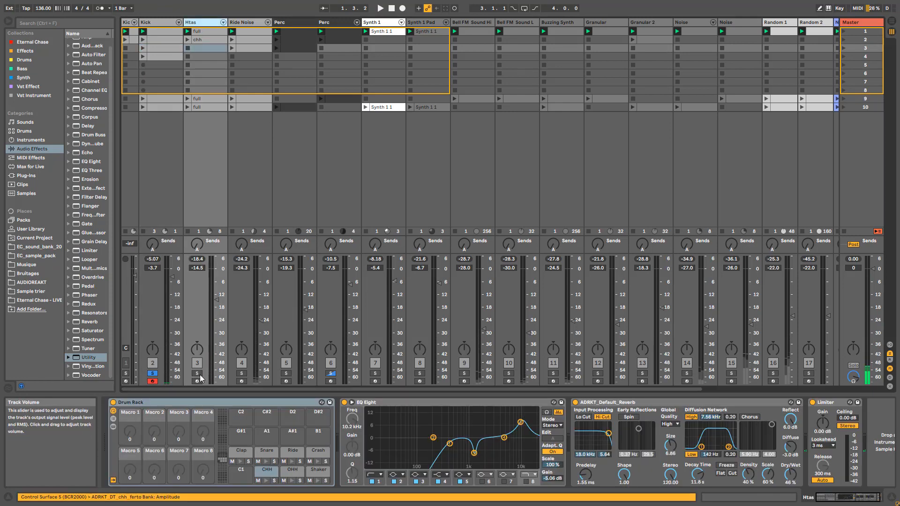
{"action": "left_click", "coordinate": [198, 380]}
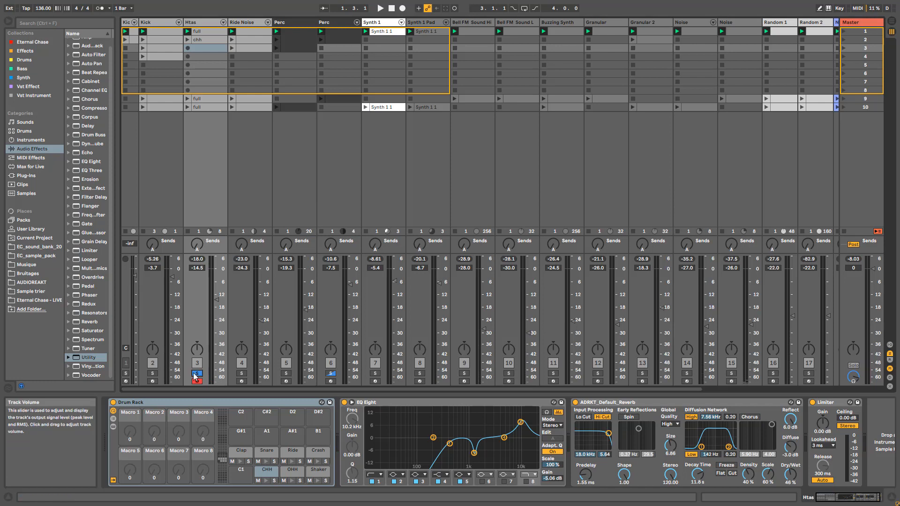
{"action": "key", "text": "space"}
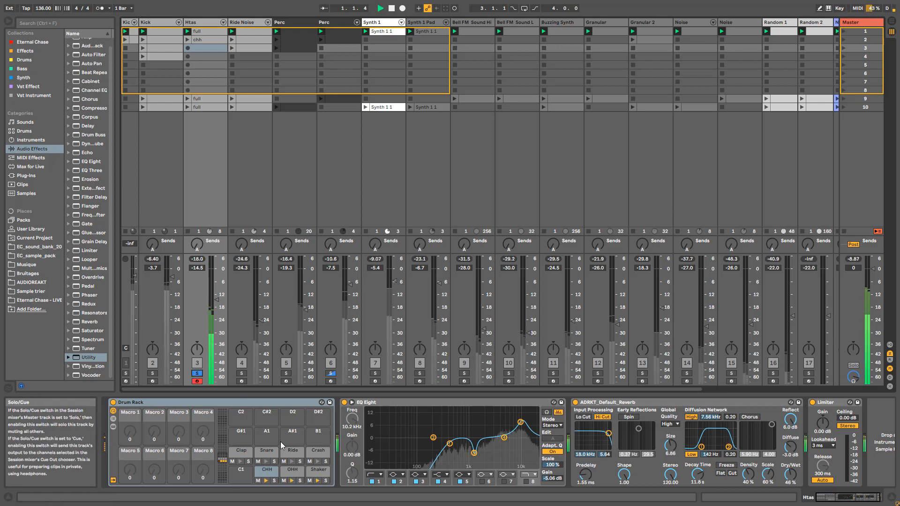
Step: Open the Htas track's full clip in an enlarged note editor and delete all of its C1 notes
{"action": "left_click", "coordinate": [208, 33]}
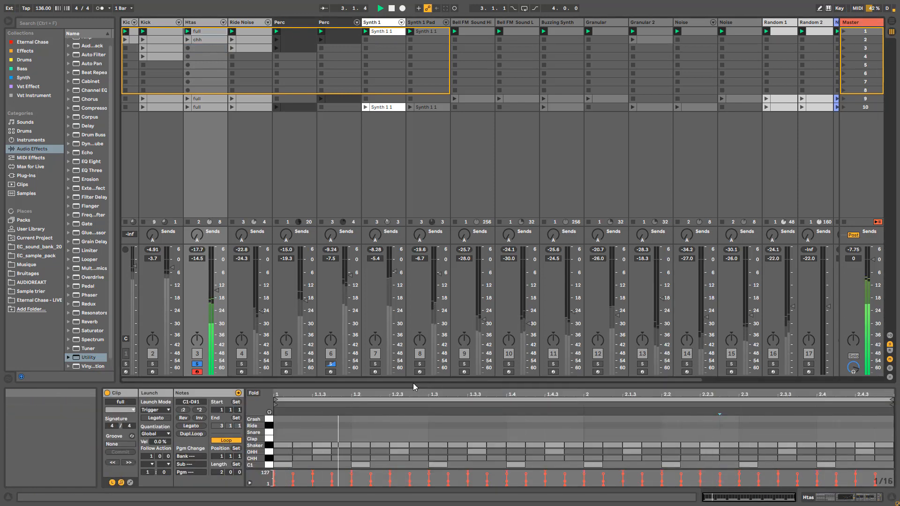
{"action": "left_click_drag", "start_coordinate": [412, 384], "coordinate": [412, 236]}
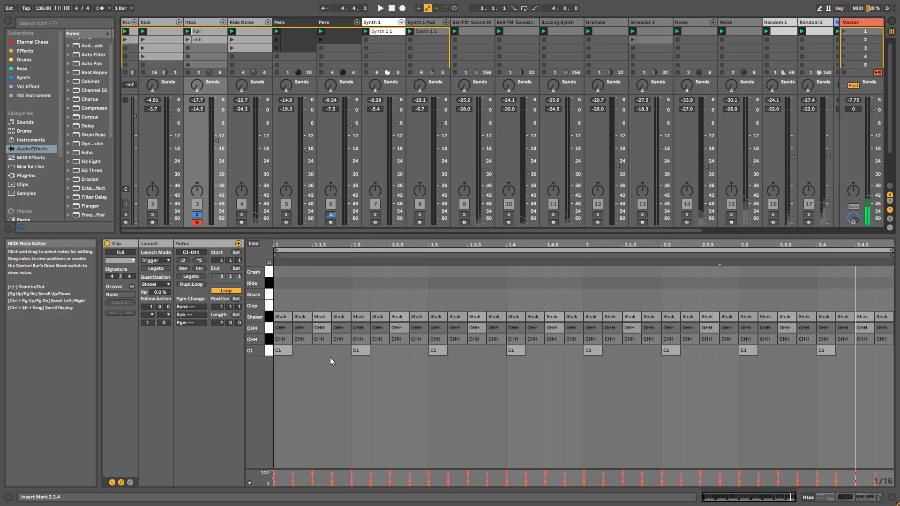
{"action": "left_click_drag", "start_coordinate": [871, 370], "coordinate": [277, 351]}
{"action": "key", "text": "Delete"}
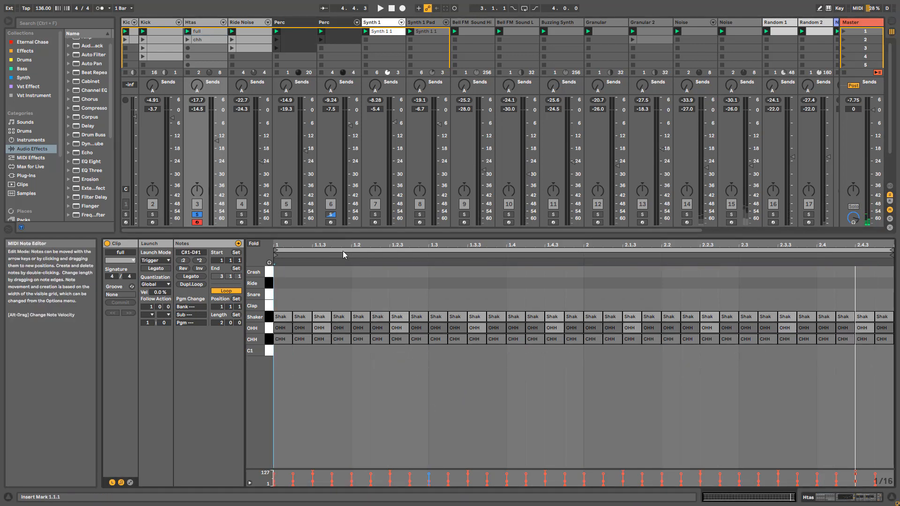
Step: Play the Htas Drum Rack's CHH pad soloed and turn off the track's EQ Eight and ADRKT_Default_Reverb
{"action": "left_click", "coordinate": [200, 22]}
{"action": "double_click", "coordinate": [200, 22]}
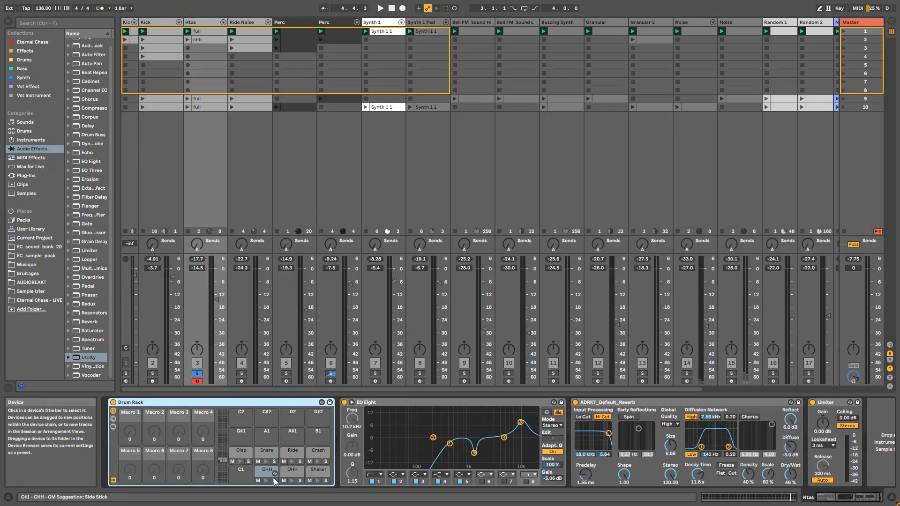
{"action": "key", "text": "space"}
{"action": "left_click", "coordinate": [266, 471]}
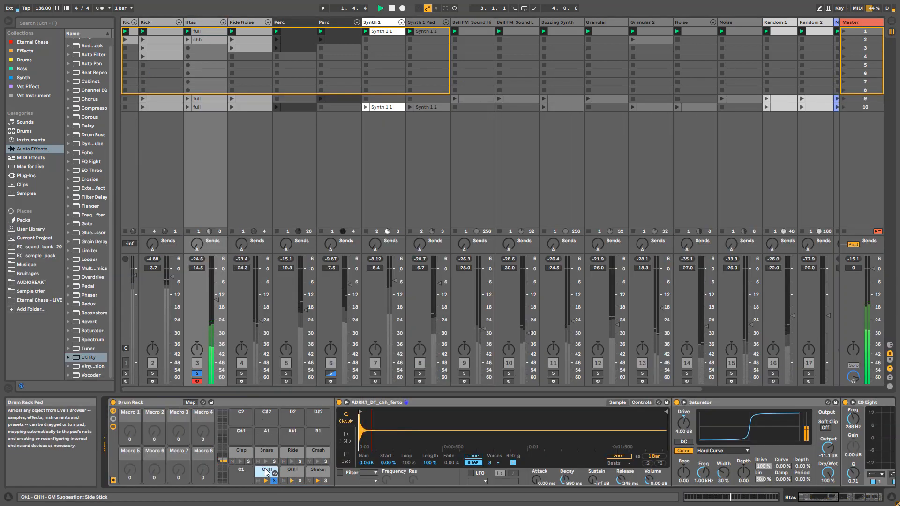
{"action": "left_click", "coordinate": [344, 403]}
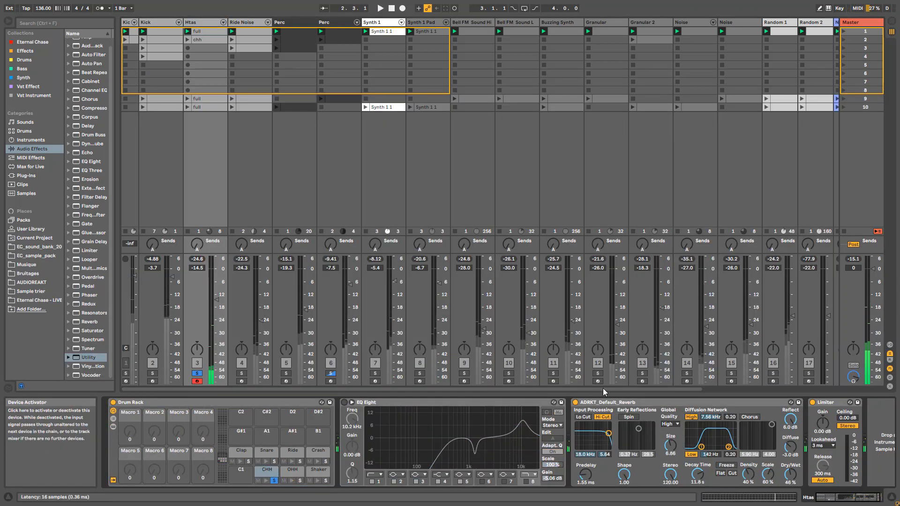
{"action": "left_click", "coordinate": [576, 402]}
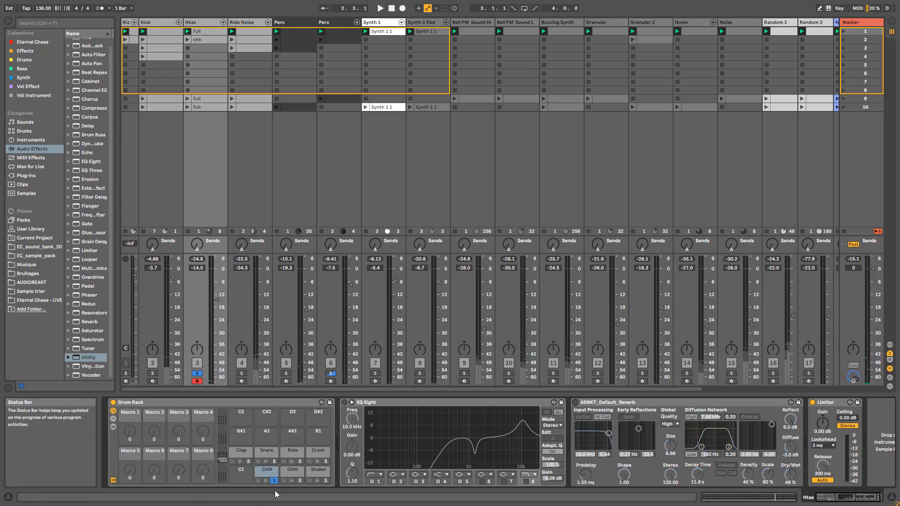
Step: Examine the CHH pad's device chain of sampler, Saturator and EQ Eight
{"action": "left_click", "coordinate": [265, 471]}
{"action": "left_click", "coordinate": [831, 501]}
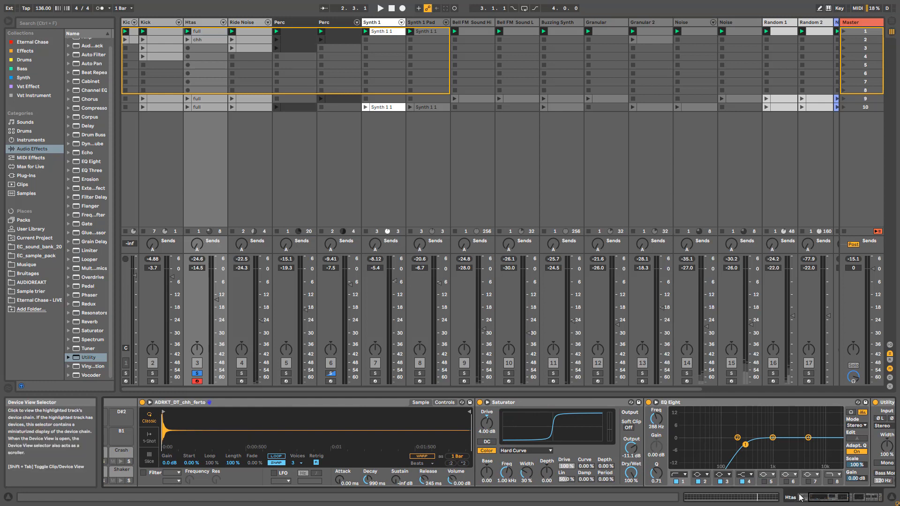
{"action": "left_click_drag", "start_coordinate": [839, 500], "coordinate": [831, 501]}
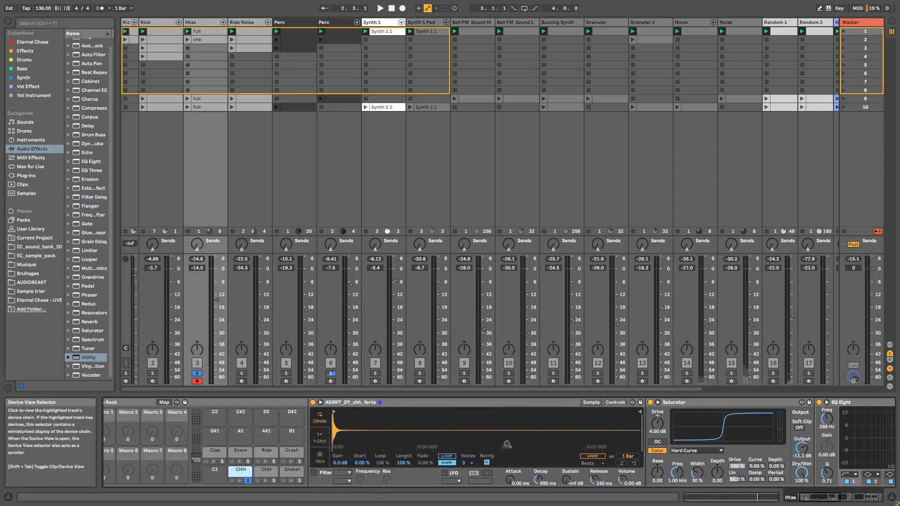
Step: Play the OHH pad soloed with its device chain shown, and examine the OHH note pattern in the full clip
{"action": "key", "text": "space"}
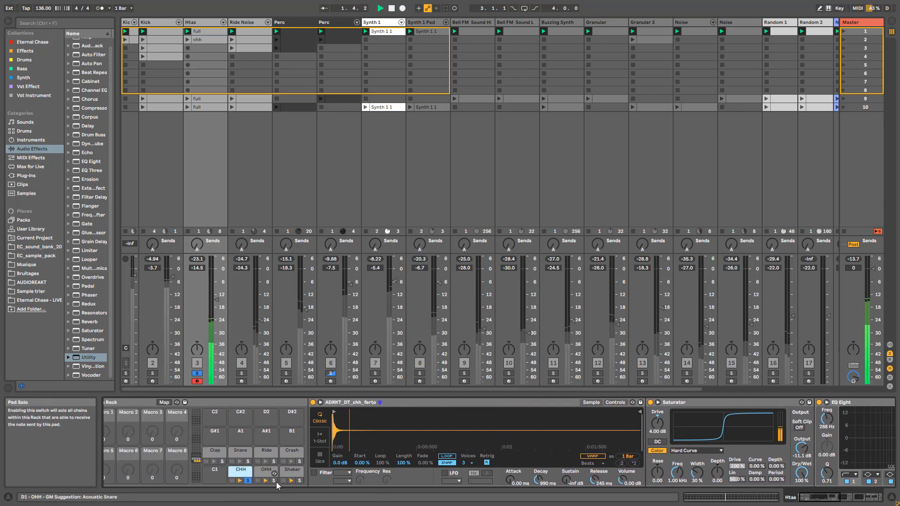
{"action": "left_click", "coordinate": [266, 470]}
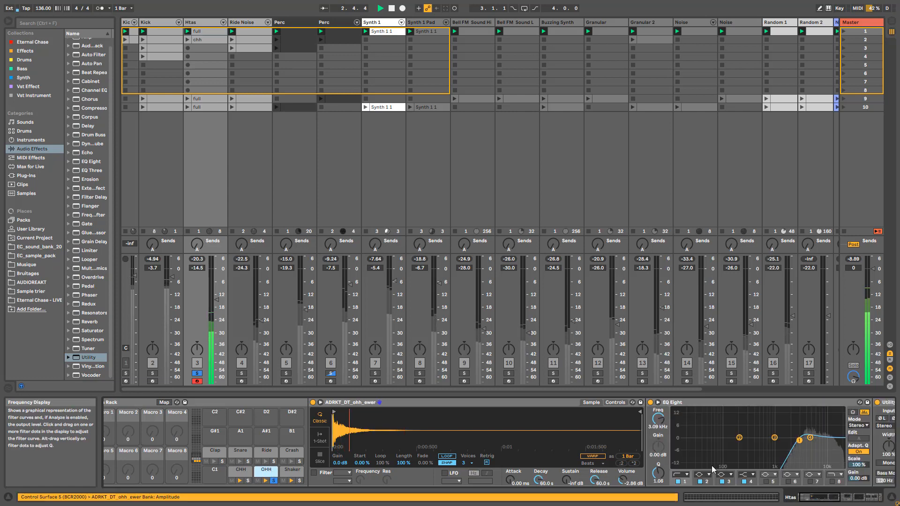
{"action": "mouse_move", "coordinate": [828, 498]}
{"action": "left_mouse_down"}
{"action": "mouse_move", "coordinate": [843, 496]}
{"action": "mouse_move", "coordinate": [817, 496]}
{"action": "left_mouse_up"}
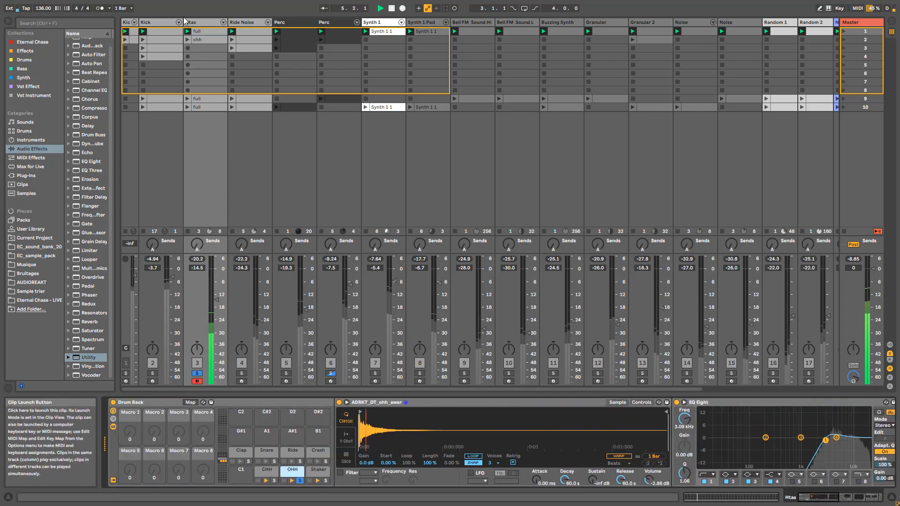
{"action": "double_click", "coordinate": [201, 32]}
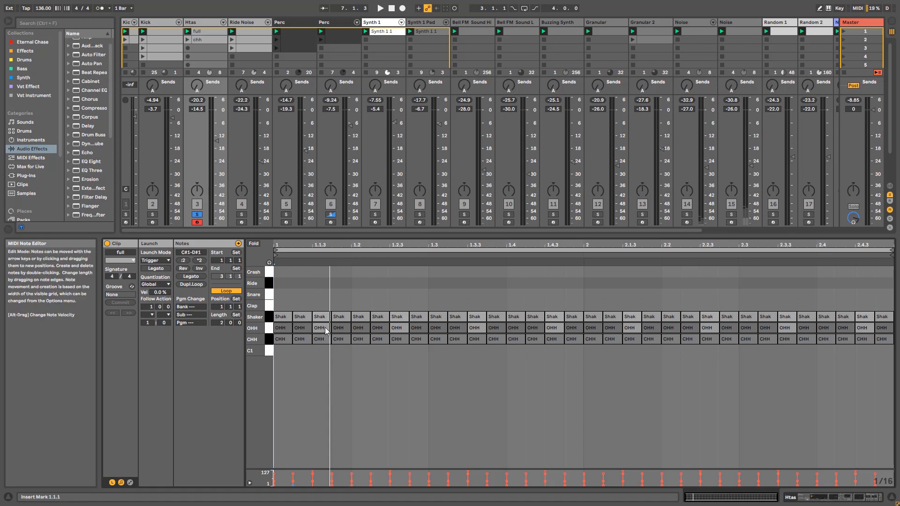
{"action": "key", "text": "space"}
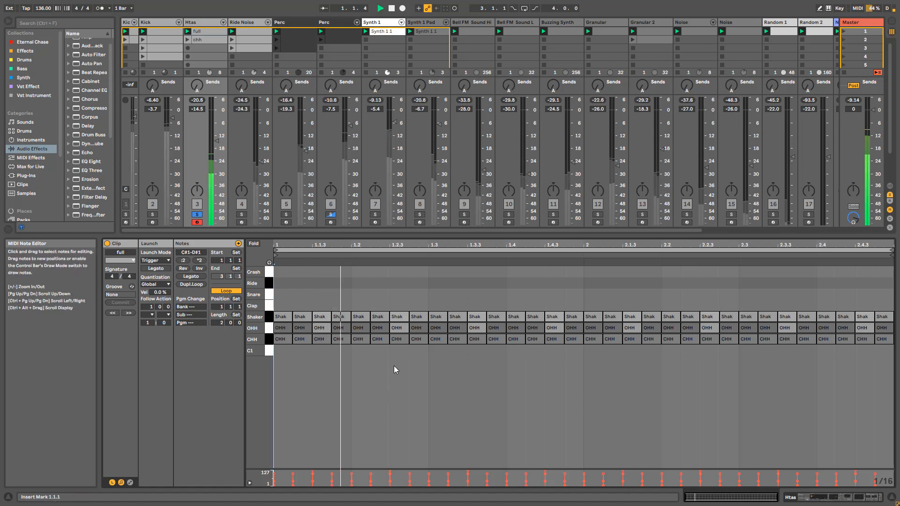
Step: Clear the OHH pad's solo, show the Shaker pad's devices and play the CHH, OHH and Shaker pads together
{"action": "left_click", "coordinate": [192, 23]}
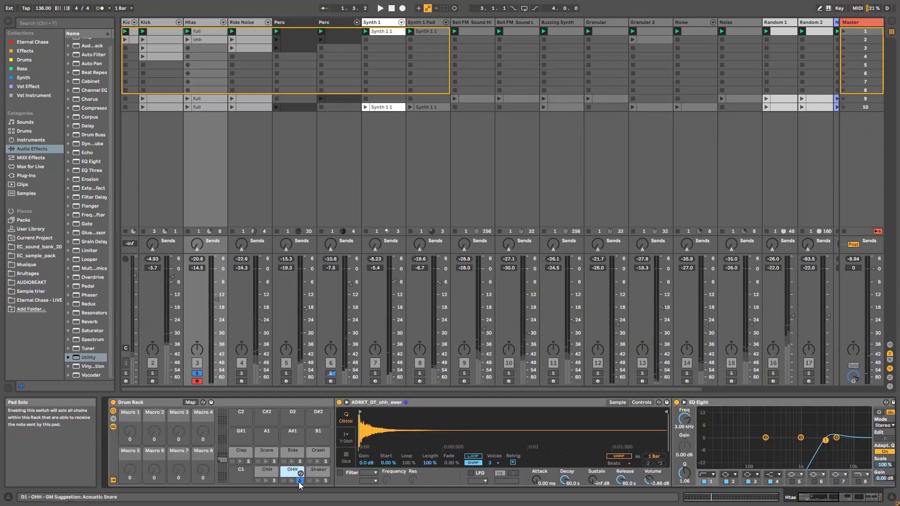
{"action": "left_click", "coordinate": [327, 485]}
{"action": "left_click", "coordinate": [310, 472]}
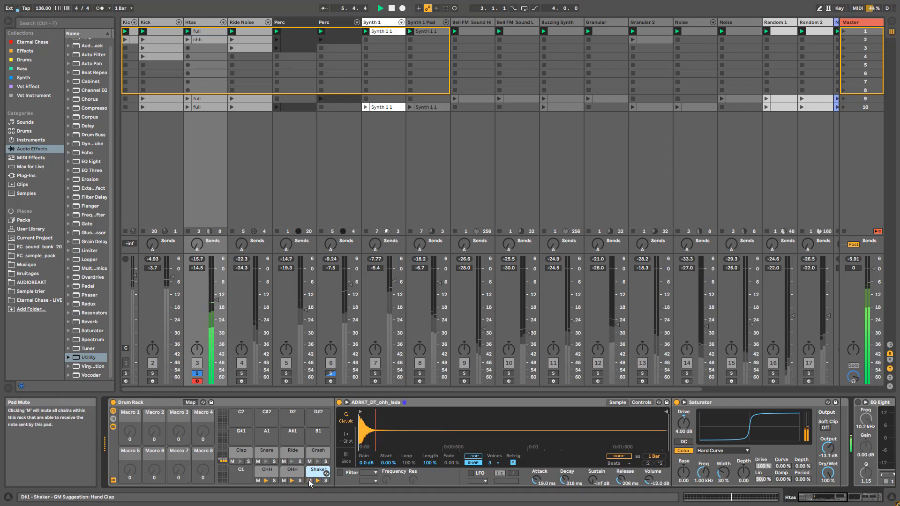
{"action": "key", "text": "space"}
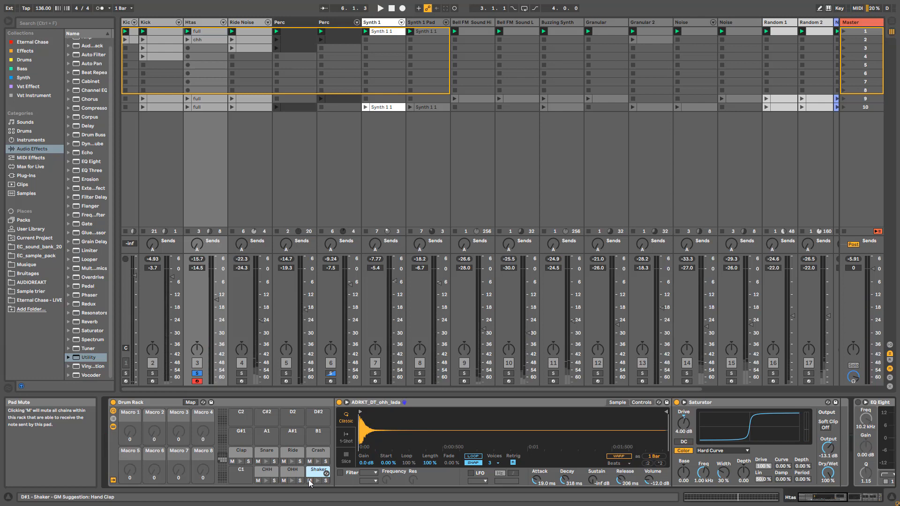
{"action": "key", "text": "space"}
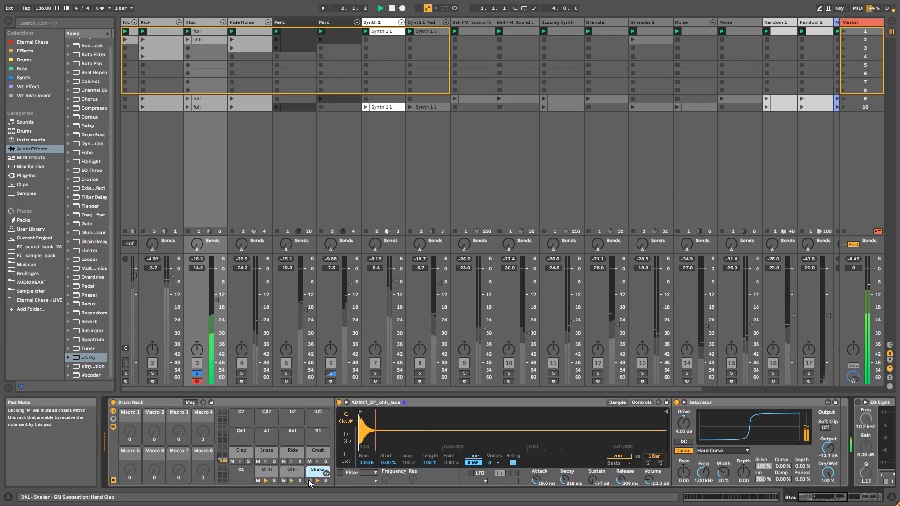
{"action": "key", "text": "space"}
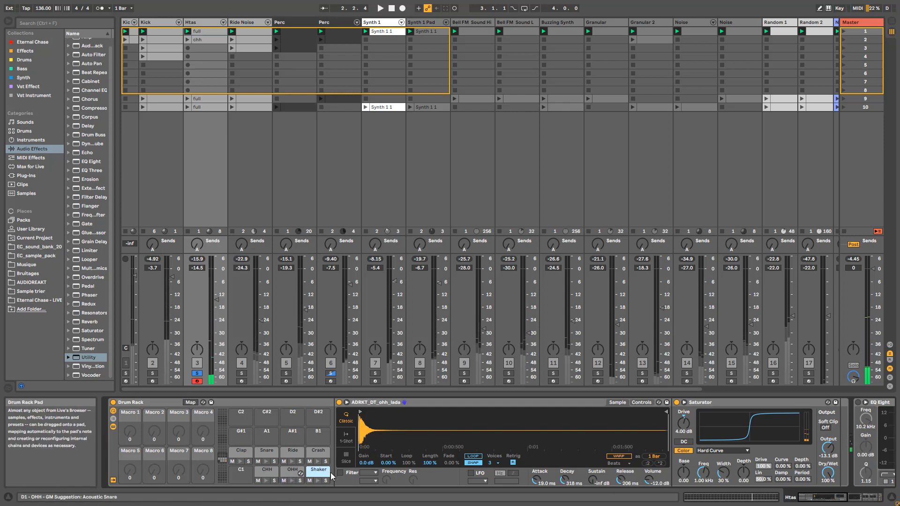
Step: Hide the pad devices, turn on the Htas track's EQ Eight and compare the playing hats with it bypassed and active
{"action": "left_click", "coordinate": [113, 427]}
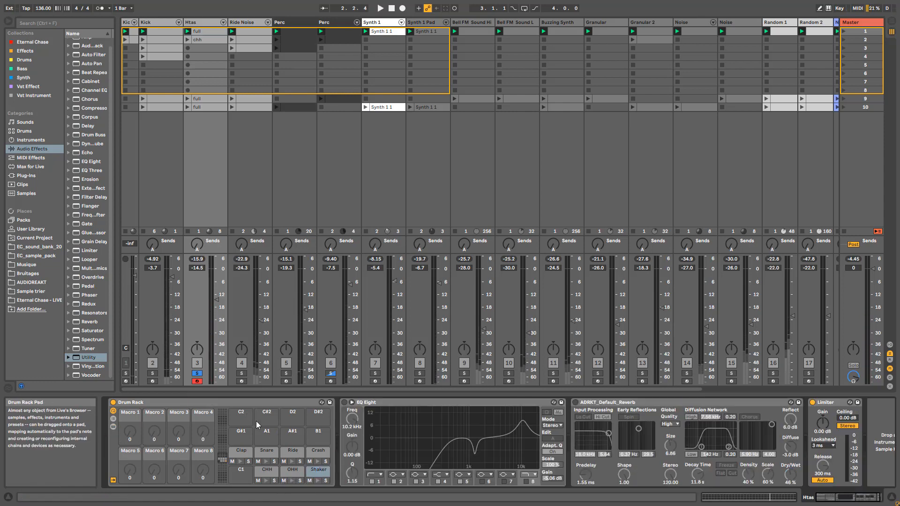
{"action": "left_click", "coordinate": [343, 403]}
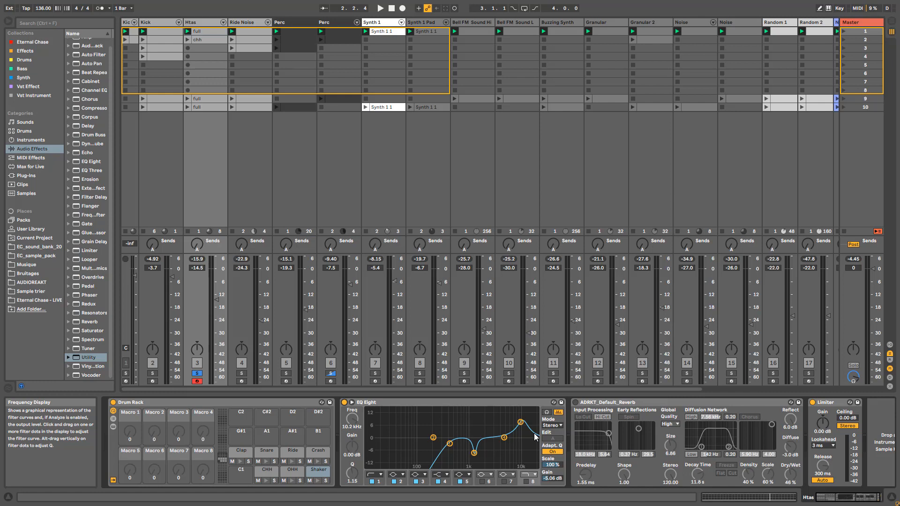
{"action": "key", "text": "space"}
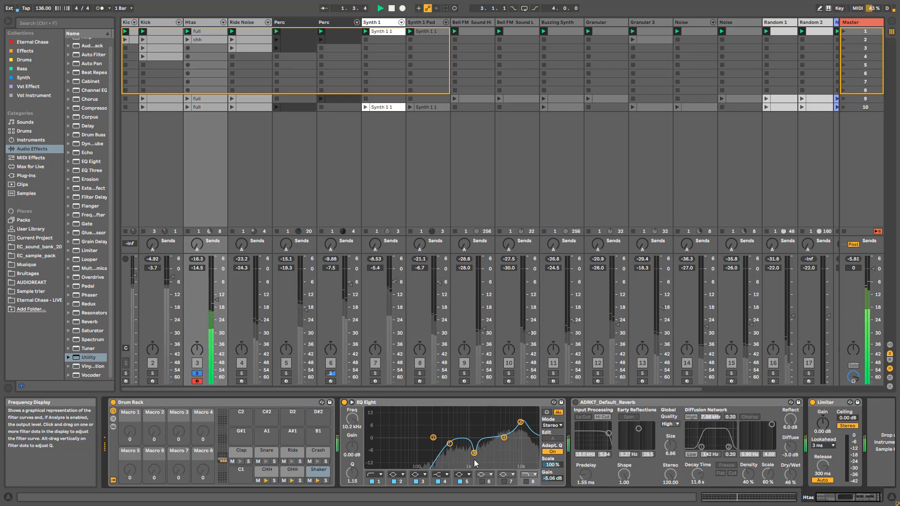
{"action": "left_click", "coordinate": [344, 402]}
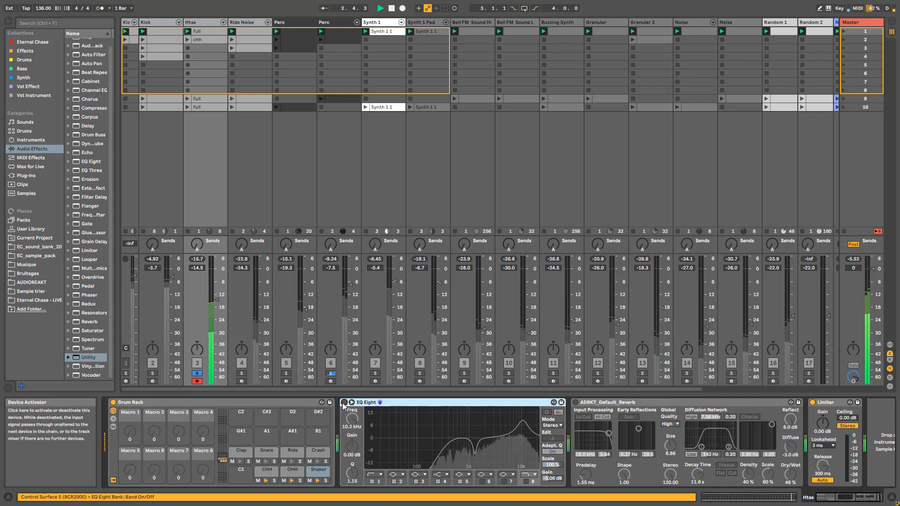
{"action": "left_click", "coordinate": [344, 403]}
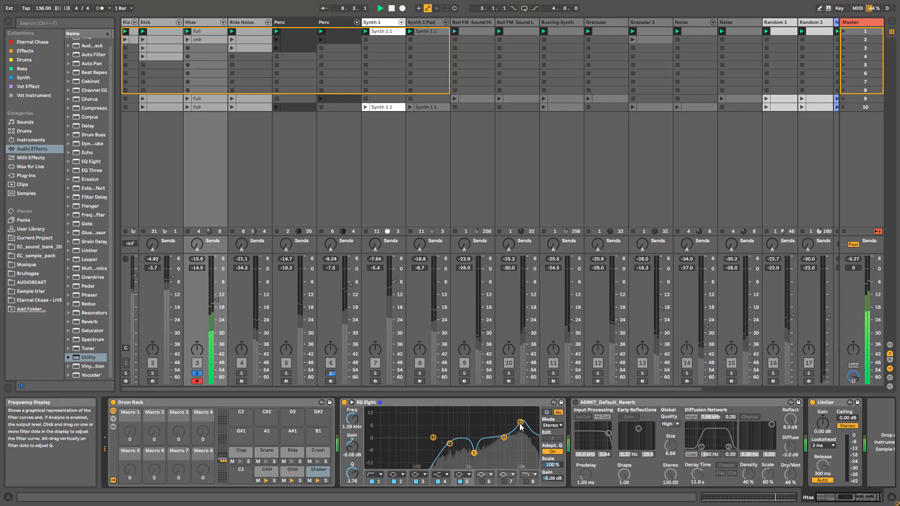
Step: Compare the playing hats with EQ Eight's 10.7 kHz boost off and on, and turn on ADRKT_Default_Reverb
{"action": "left_click", "coordinate": [411, 486]}
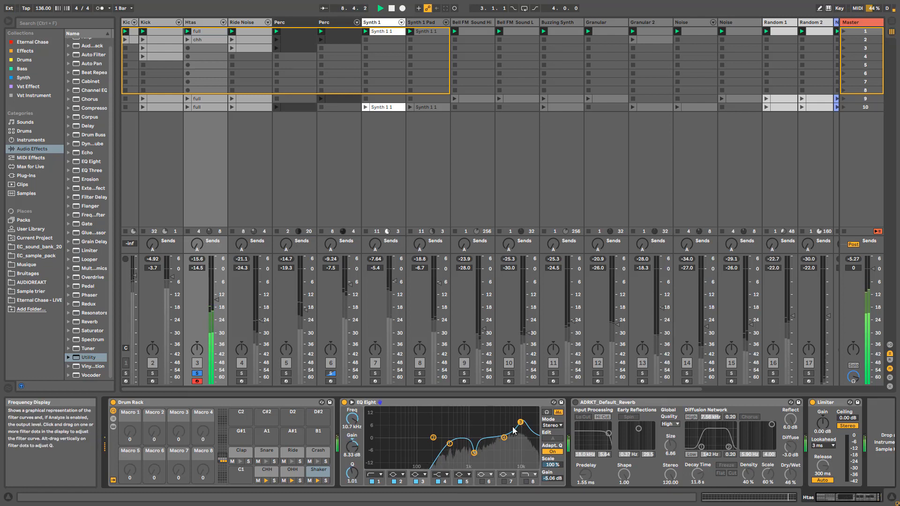
{"action": "left_click", "coordinate": [415, 482]}
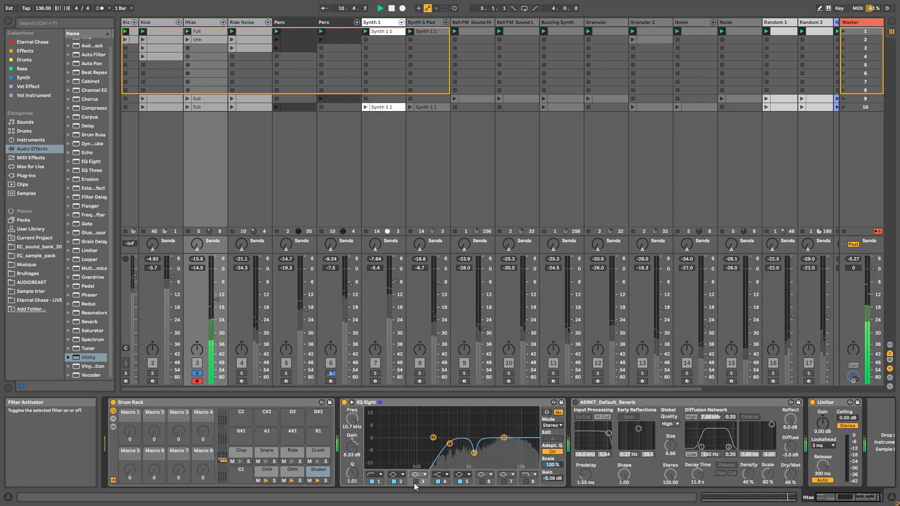
{"action": "left_click", "coordinate": [416, 482]}
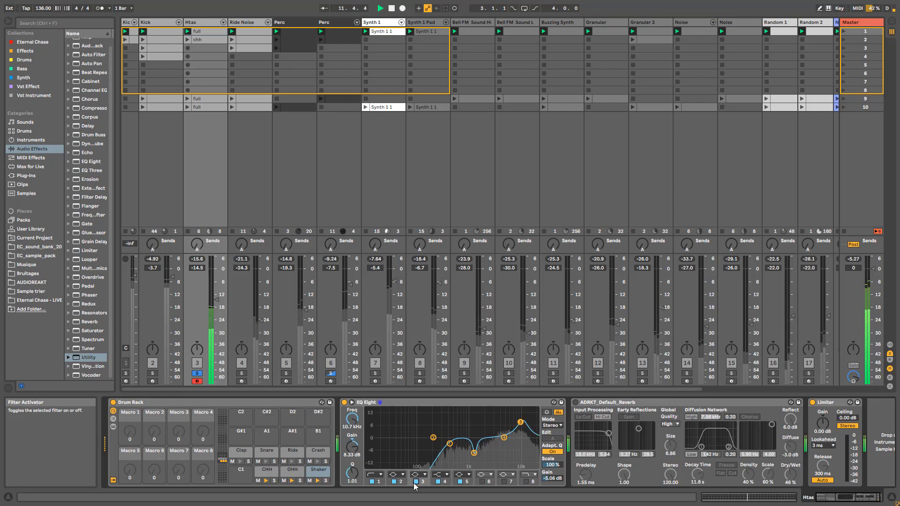
{"action": "left_click", "coordinate": [576, 402]}
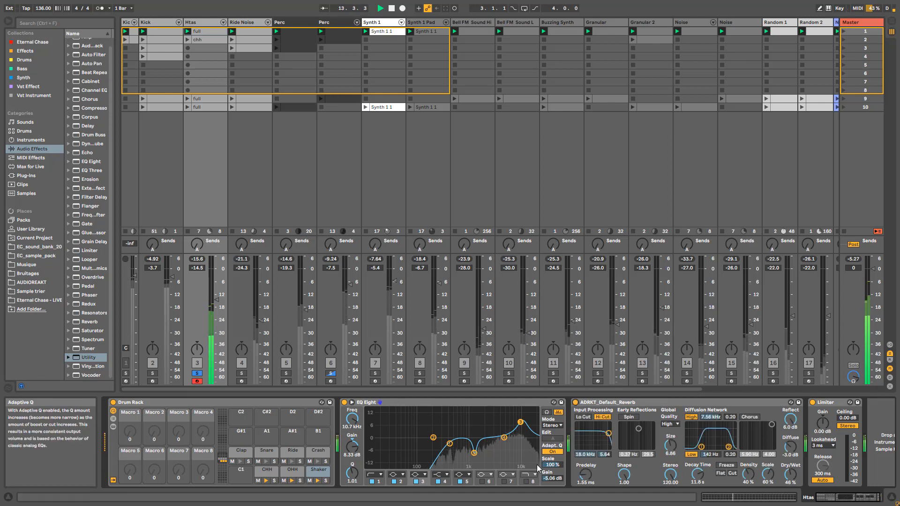
{"action": "left_click", "coordinate": [415, 482]}
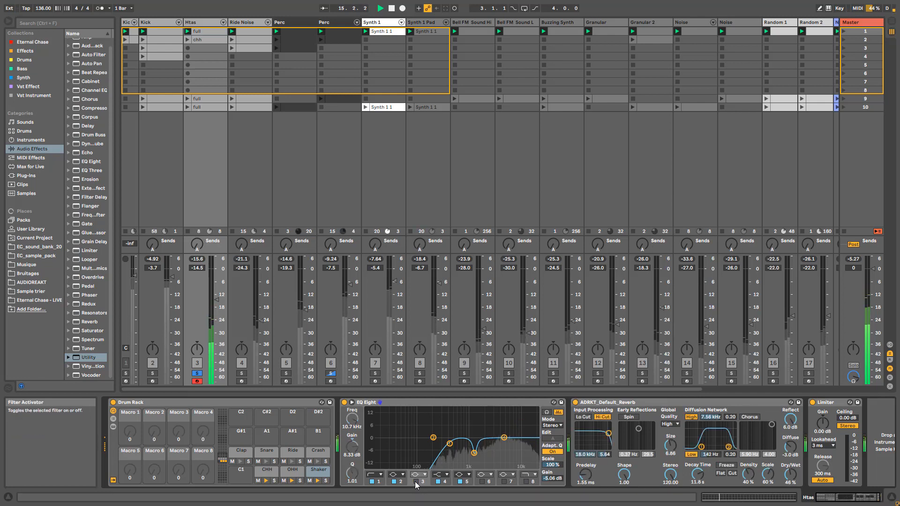
{"action": "left_click", "coordinate": [415, 482]}
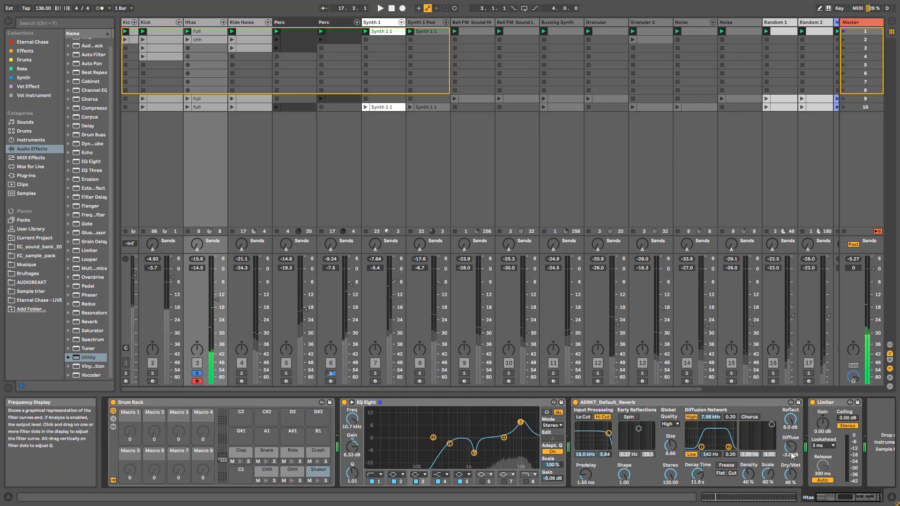
Step: Solo the Kick alongside the Htas track to hear them together, and stop playback
{"action": "left_click", "coordinate": [152, 374]}
{"action": "key", "text": "space"}
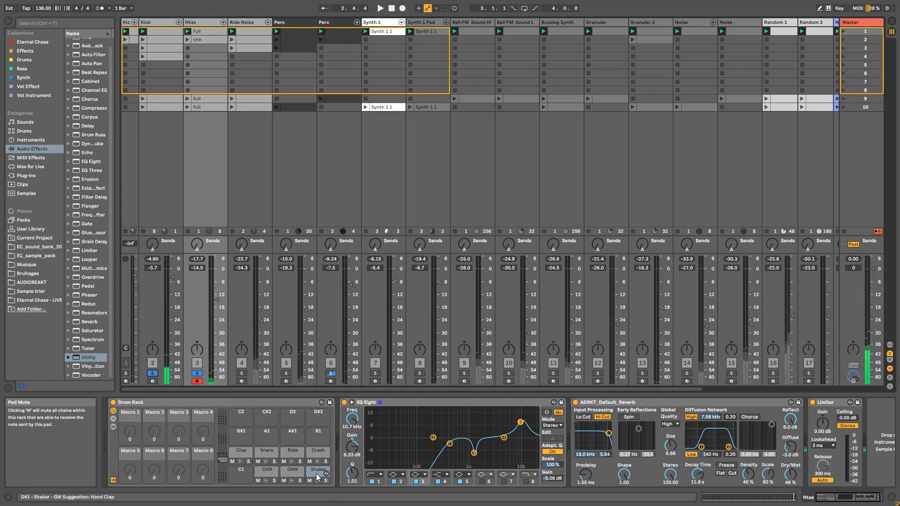
Step: Arm and solo the Ride Noise track and examine the note patterns of its first three clips during playback
{"action": "left_click", "coordinate": [242, 382]}
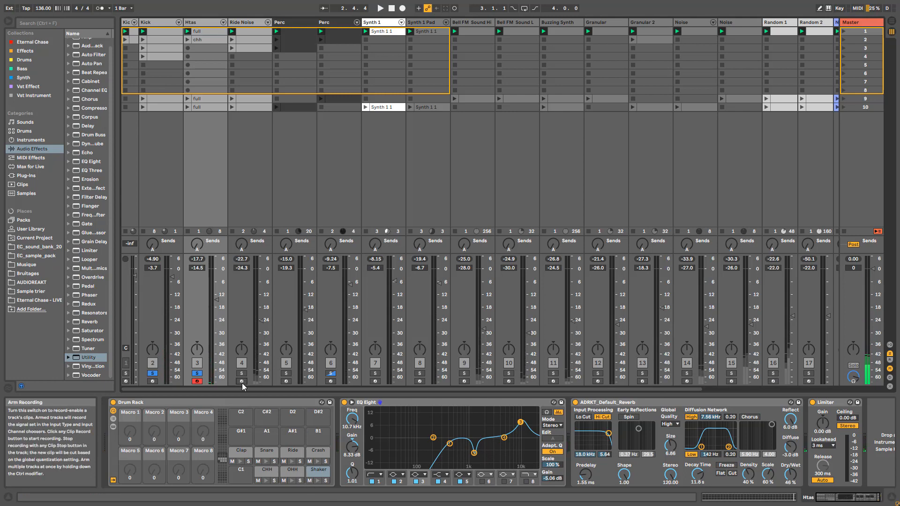
{"action": "left_click", "coordinate": [246, 32]}
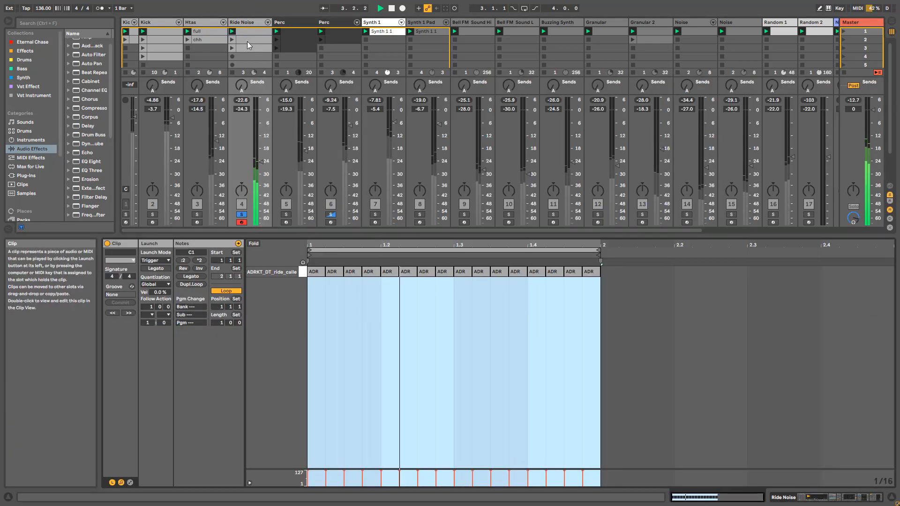
{"action": "left_click", "coordinate": [237, 40]}
{"action": "left_click", "coordinate": [233, 40]}
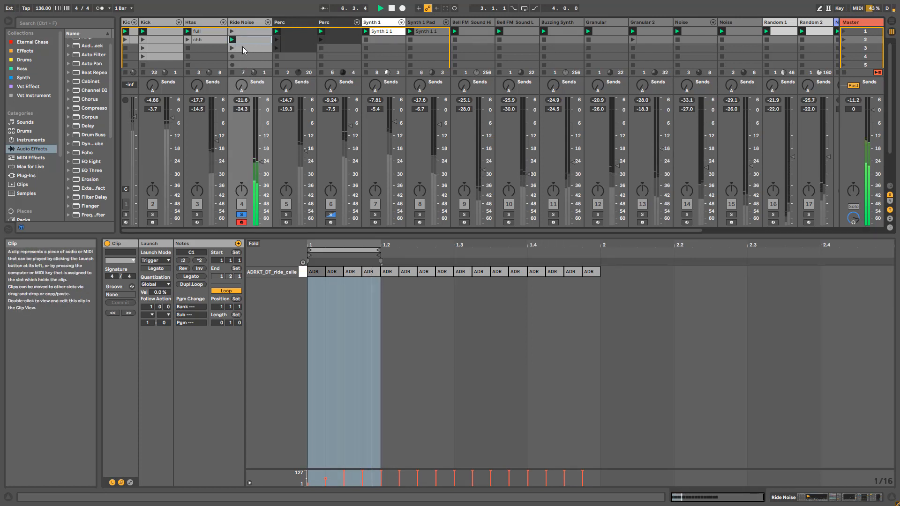
{"action": "left_click", "coordinate": [244, 48]}
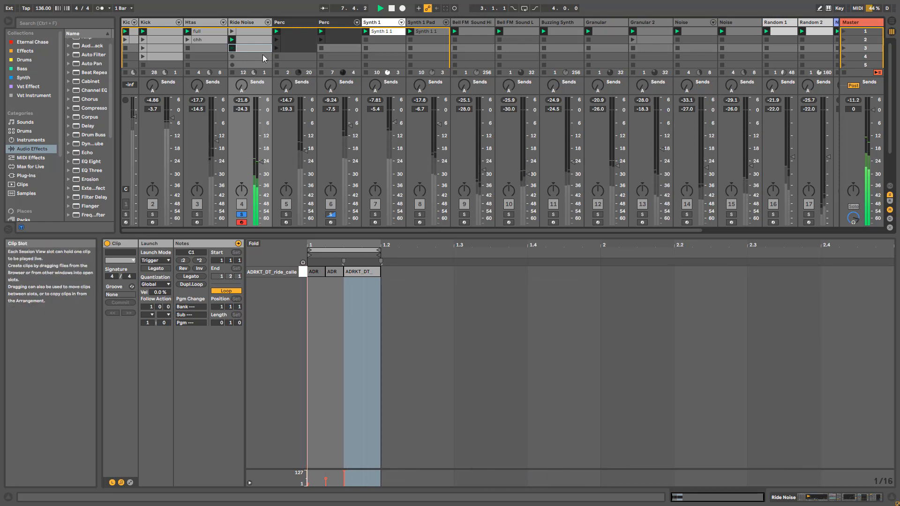
Step: Examine the Ride Noise device chain, from the Drum Rack and its sampler through the effects up to the Compressor
{"action": "double_click", "coordinate": [243, 24]}
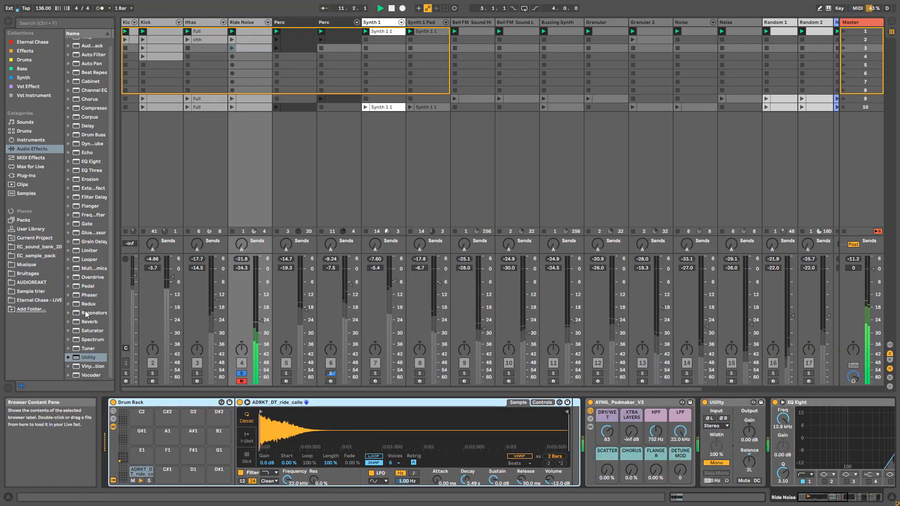
{"action": "left_click", "coordinate": [854, 496]}
{"action": "left_click_drag", "start_coordinate": [854, 493], "coordinate": [854, 493]}
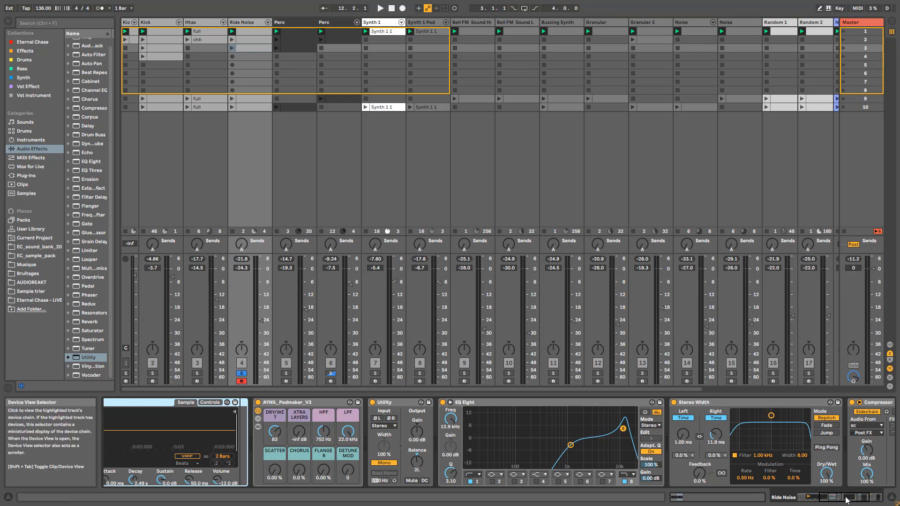
{"action": "mouse_move", "coordinate": [843, 499]}
{"action": "left_mouse_down"}
{"action": "mouse_move", "coordinate": [852, 500]}
{"action": "mouse_move", "coordinate": [830, 503]}
{"action": "left_mouse_up"}
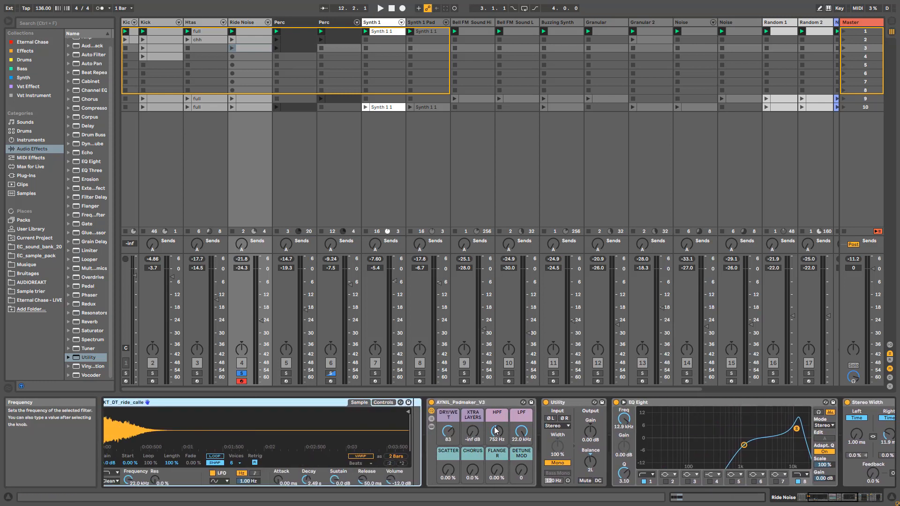
Step: Show the chain list of the AYNIL_Padmaker_V3 rack and examine the devices in its fx chain
{"action": "left_click", "coordinate": [451, 402]}
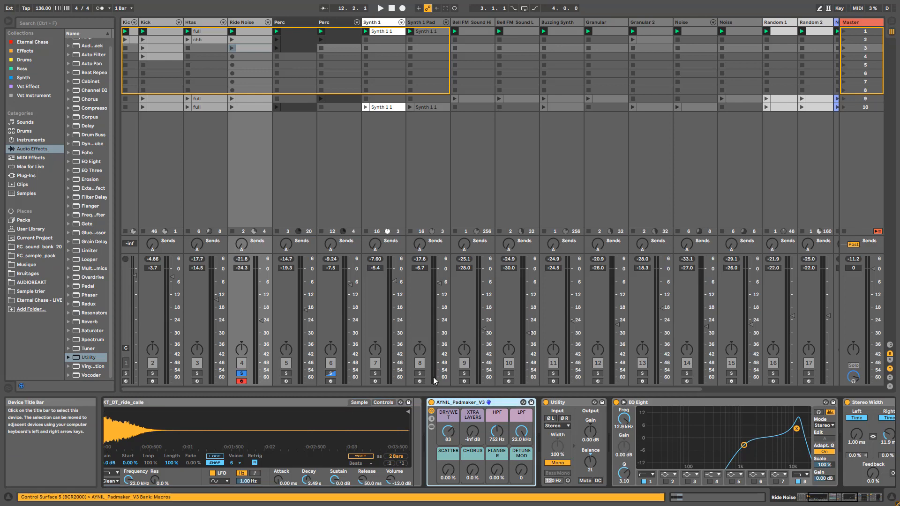
{"action": "left_click", "coordinate": [432, 427]}
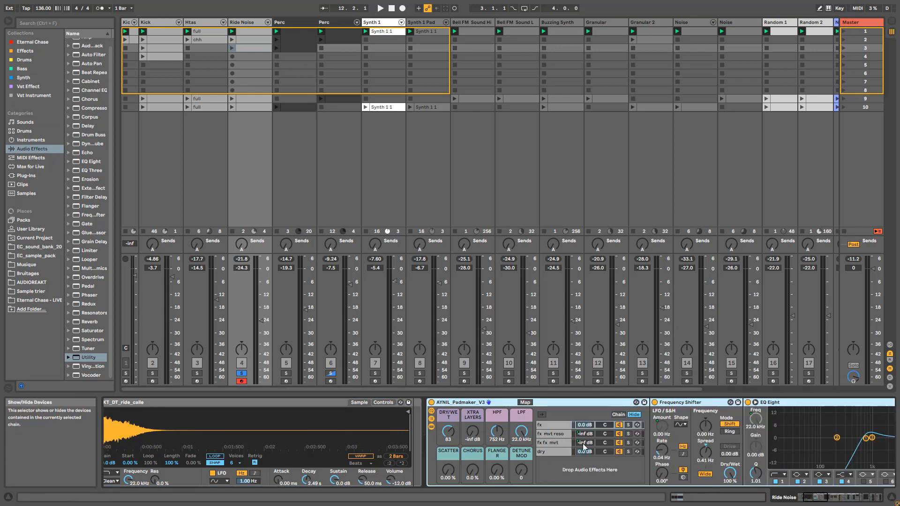
{"action": "left_click", "coordinate": [556, 426]}
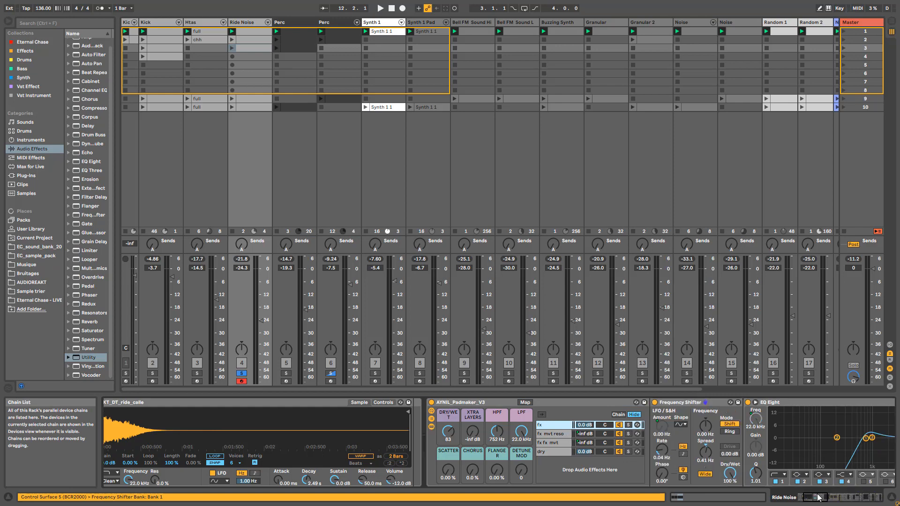
{"action": "left_click_drag", "start_coordinate": [819, 498], "coordinate": [828, 500]}
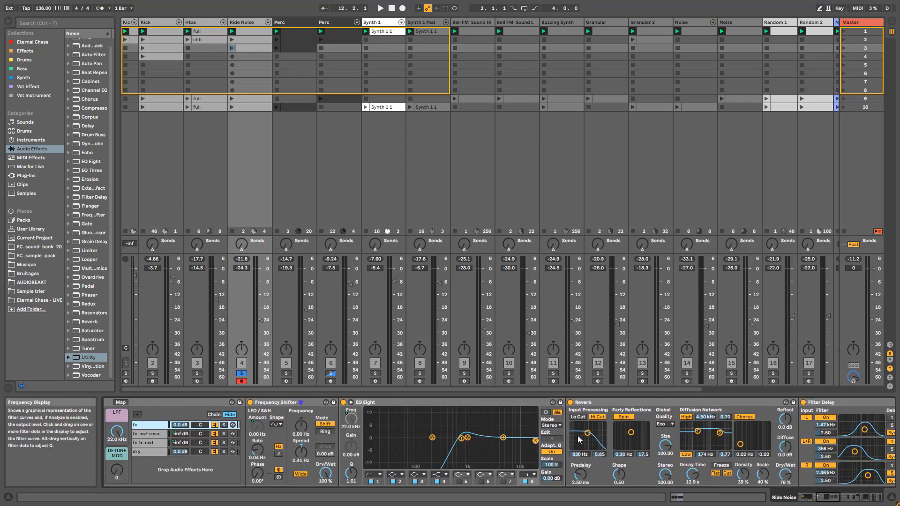
{"action": "scroll", "coordinate": [542, 444], "scroll_direction": "right", "scroll_amount": 5}
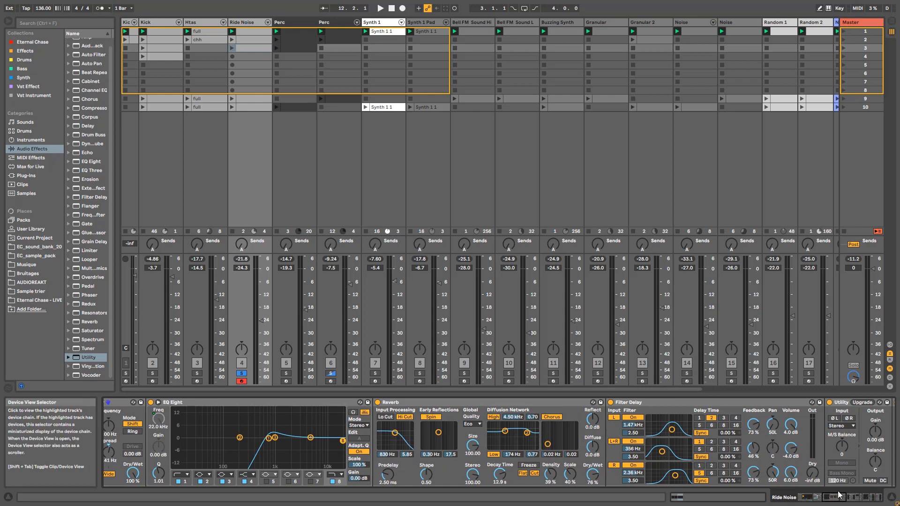
Step: Play the ride while trying the Padmaker rack's Dry/Wet macro, and hide the rack's chain list
{"action": "key", "text": "space"}
{"action": "mouse_move", "coordinate": [606, 435]}
{"action": "left_mouse_down"}
{"action": "mouse_move", "coordinate": [606, 415]}
{"action": "mouse_move", "coordinate": [607, 436]}
{"action": "left_mouse_up"}
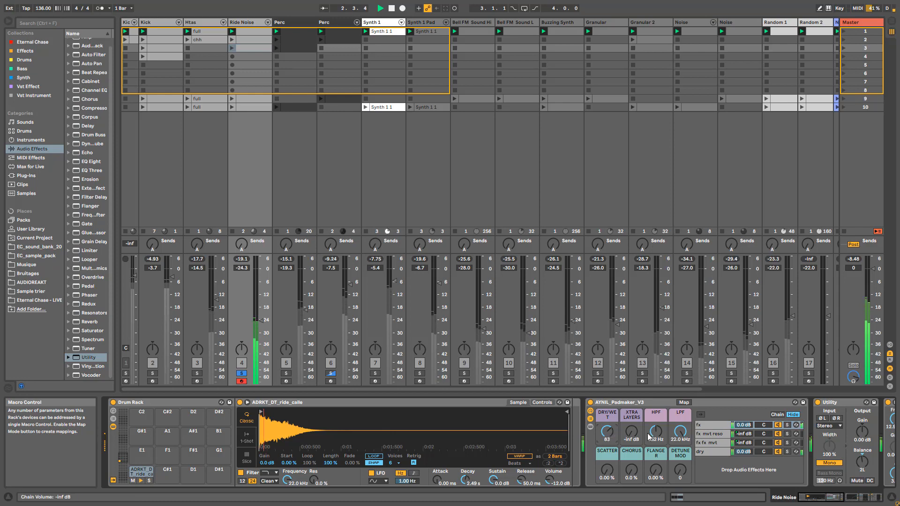
{"action": "left_click", "coordinate": [591, 419]}
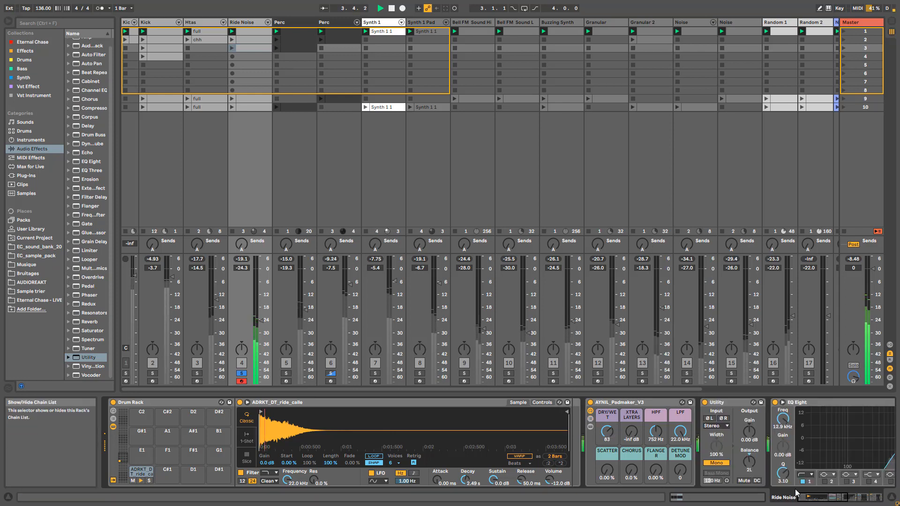
Step: Compare the playing ride with the Stereo Width device bypassed and active
{"action": "left_click", "coordinate": [814, 501]}
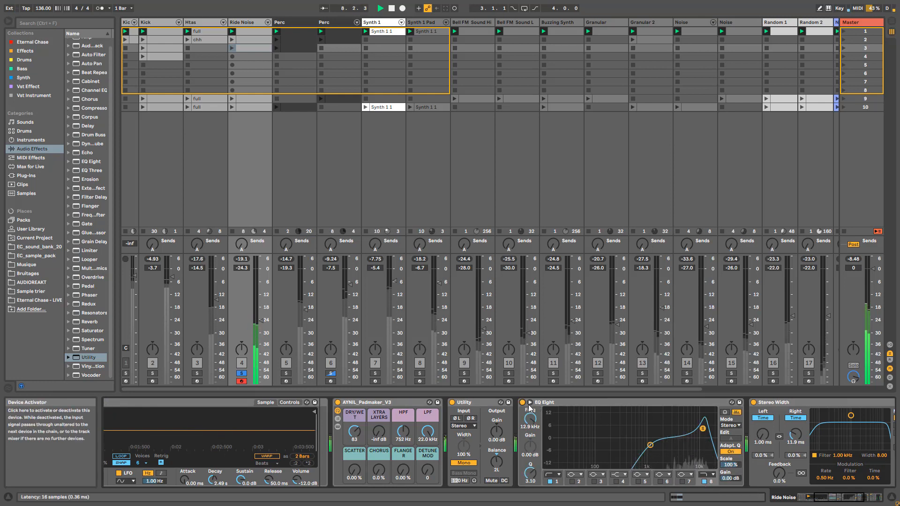
{"action": "scroll", "coordinate": [540, 415], "scroll_direction": "right", "scroll_amount": 5}
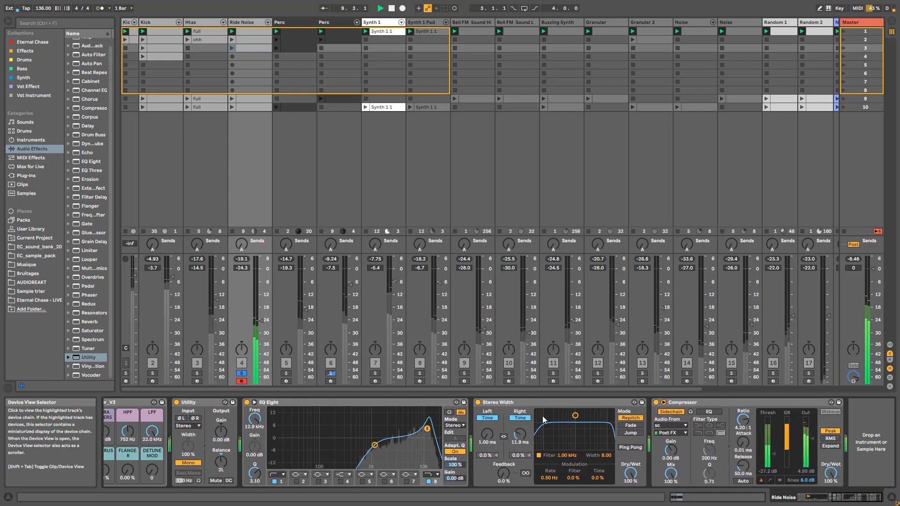
{"action": "left_click", "coordinate": [478, 402]}
{"action": "left_click", "coordinate": [479, 403]}
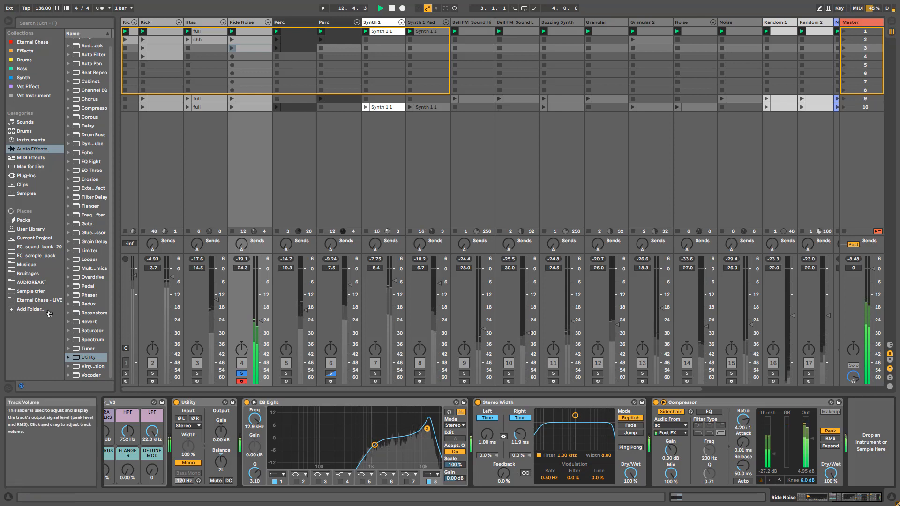
Step: Compare the playing ride with Mono off and on in the Utility after the Padmaker rack
{"action": "left_click", "coordinate": [839, 500]}
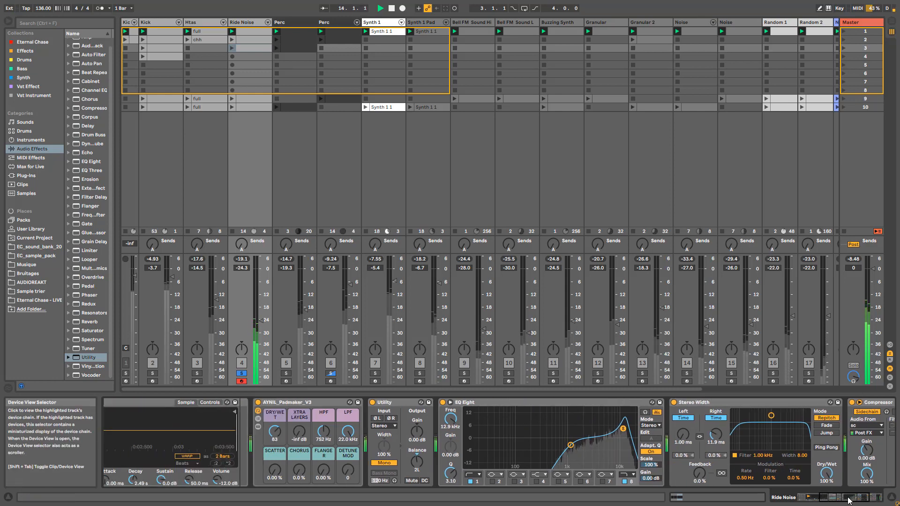
{"action": "left_click", "coordinate": [822, 499]}
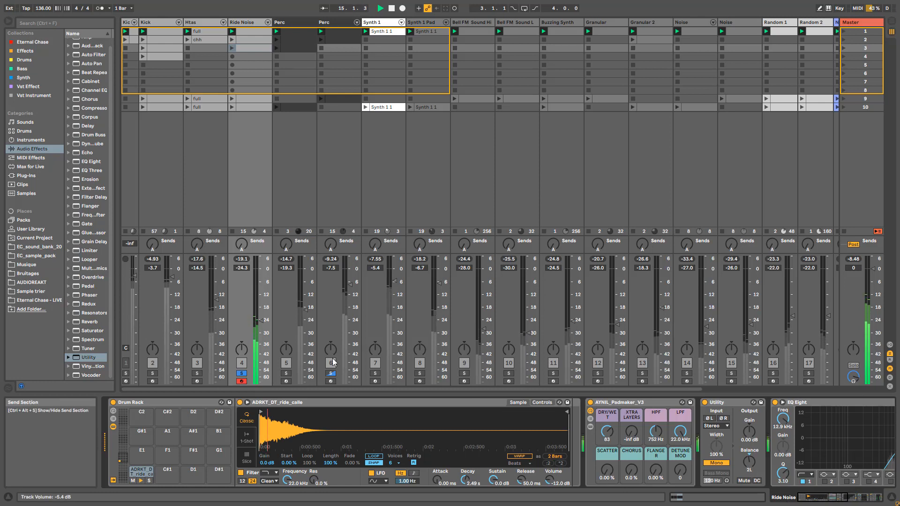
{"action": "left_click", "coordinate": [718, 463]}
{"action": "left_click", "coordinate": [720, 464]}
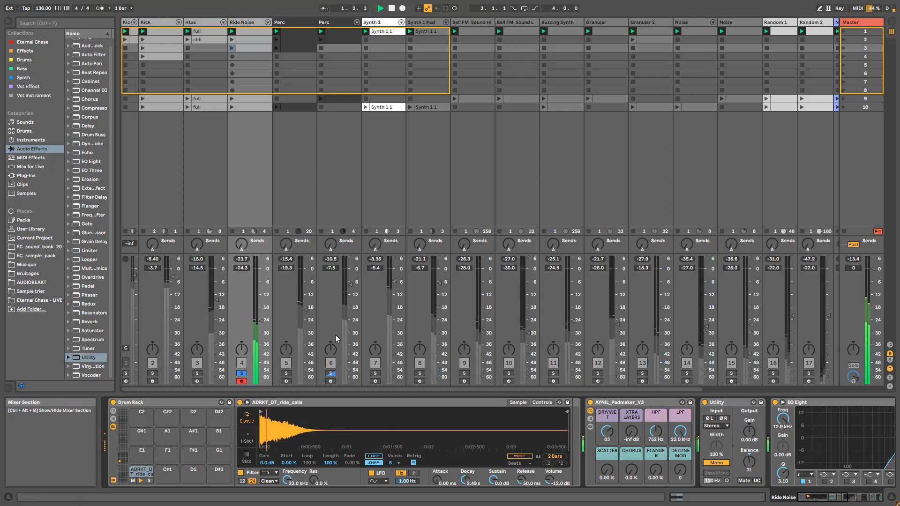
Step: Play the Kick, Htas and Ride Noise tracks soloed together, stop playback and clear their solos
{"action": "left_click", "coordinate": [197, 374]}
{"action": "left_click", "coordinate": [152, 374]}
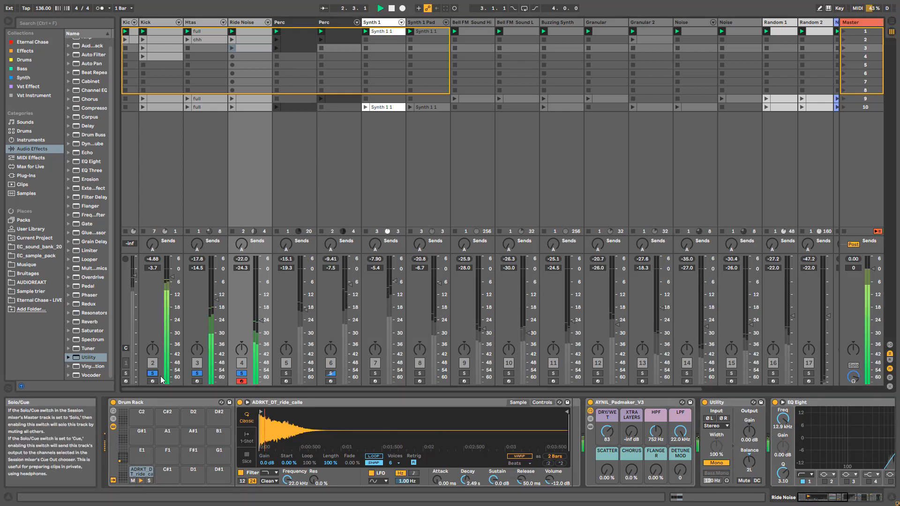
{"action": "left_click", "coordinate": [242, 373]}
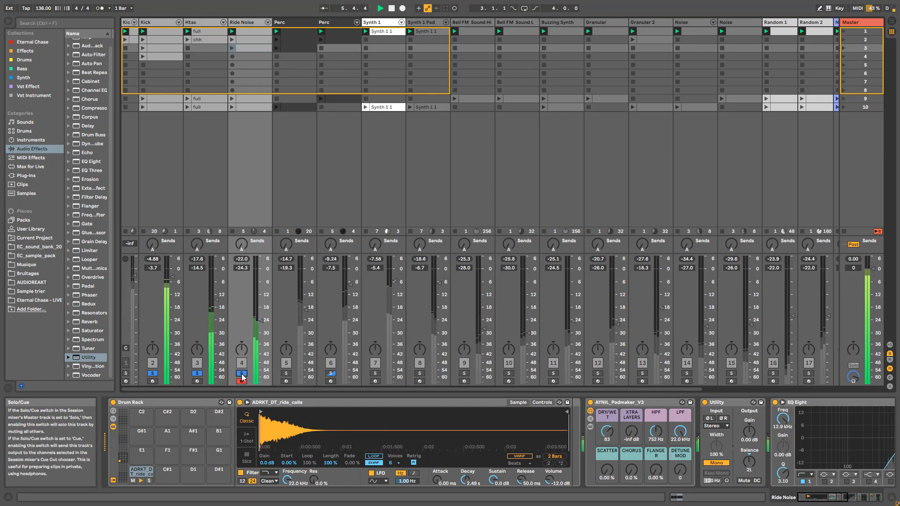
{"action": "key", "text": "space"}
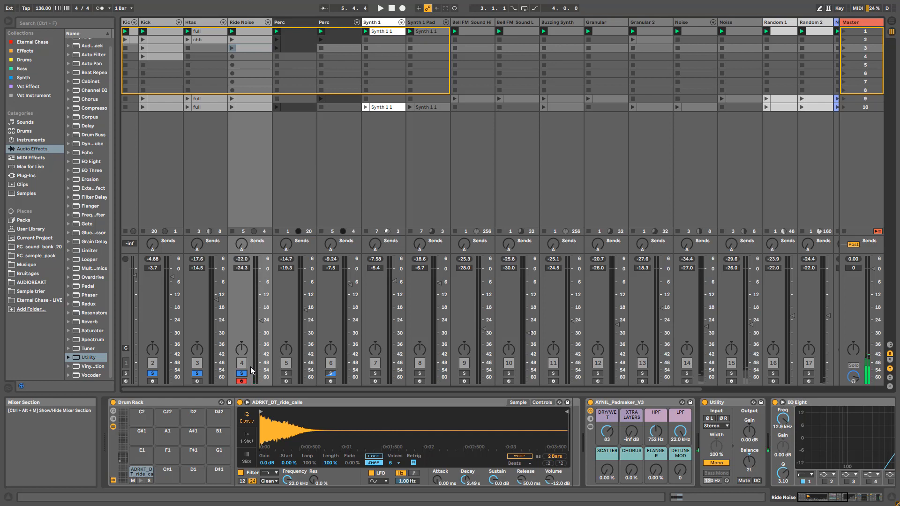
{"action": "left_click", "coordinate": [241, 373]}
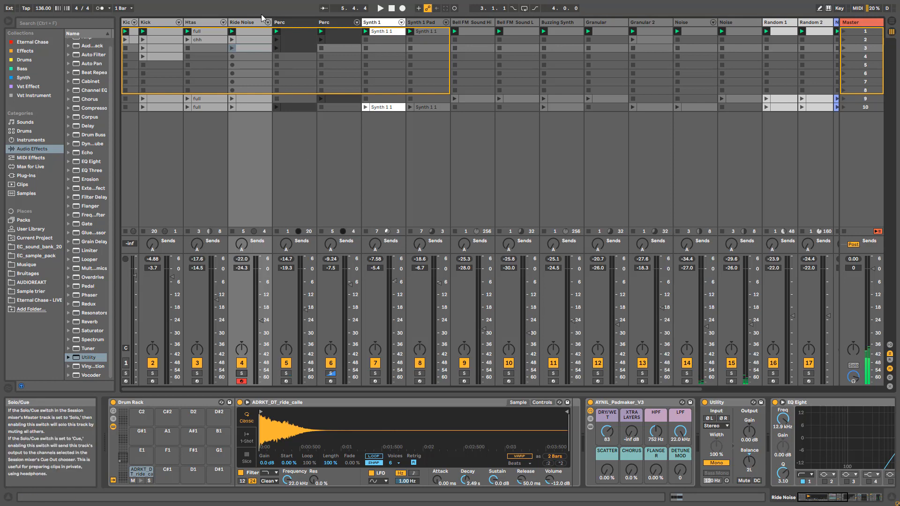
Step: Arm and solo the first Perc track with its devices shown, and open the note pattern of its first clip
{"action": "left_click", "coordinate": [291, 23]}
{"action": "left_click", "coordinate": [327, 26]}
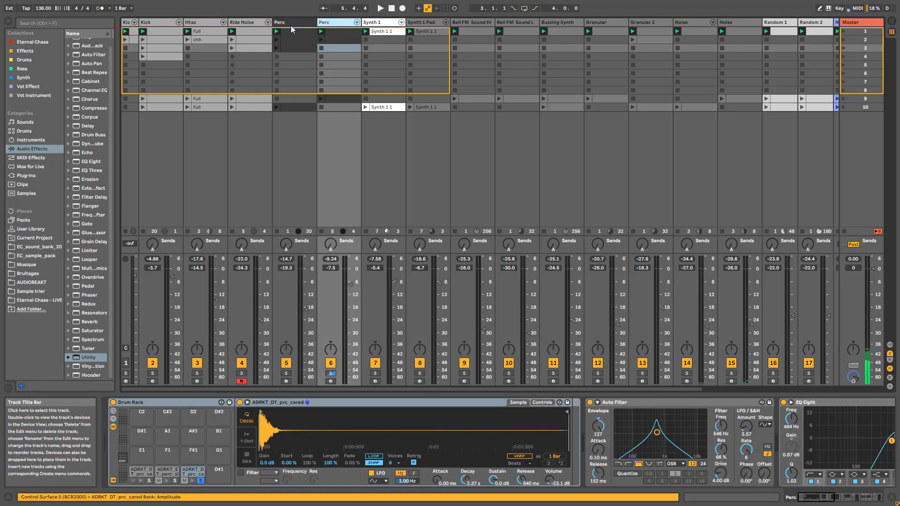
{"action": "left_click", "coordinate": [291, 23]}
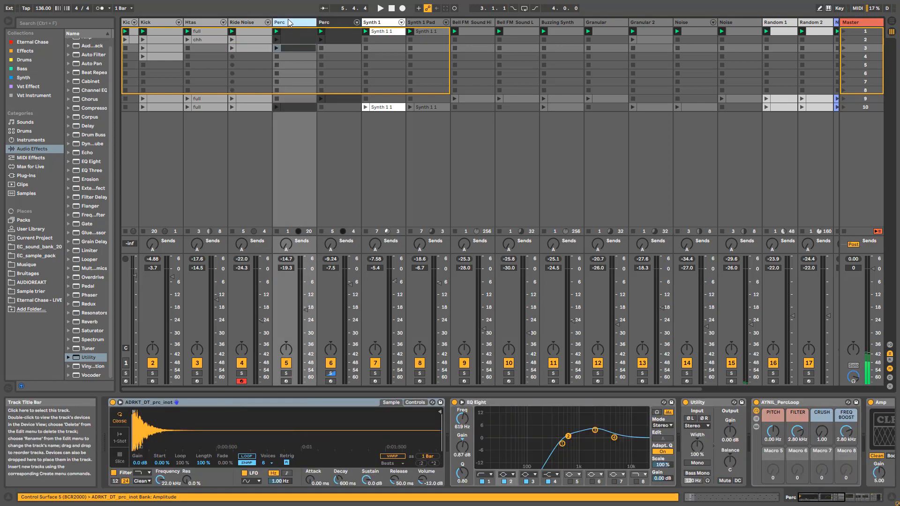
{"action": "left_click", "coordinate": [286, 382]}
{"action": "left_click", "coordinate": [286, 374]}
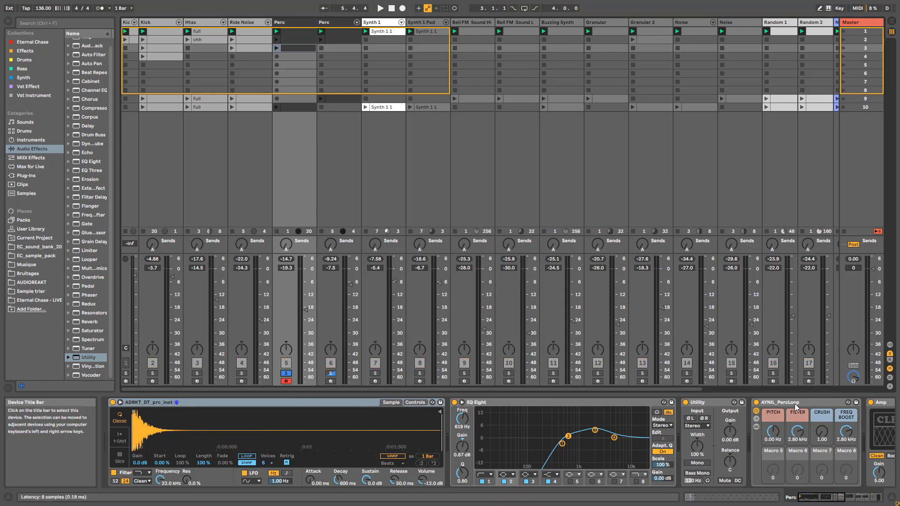
{"action": "left_click", "coordinate": [293, 33]}
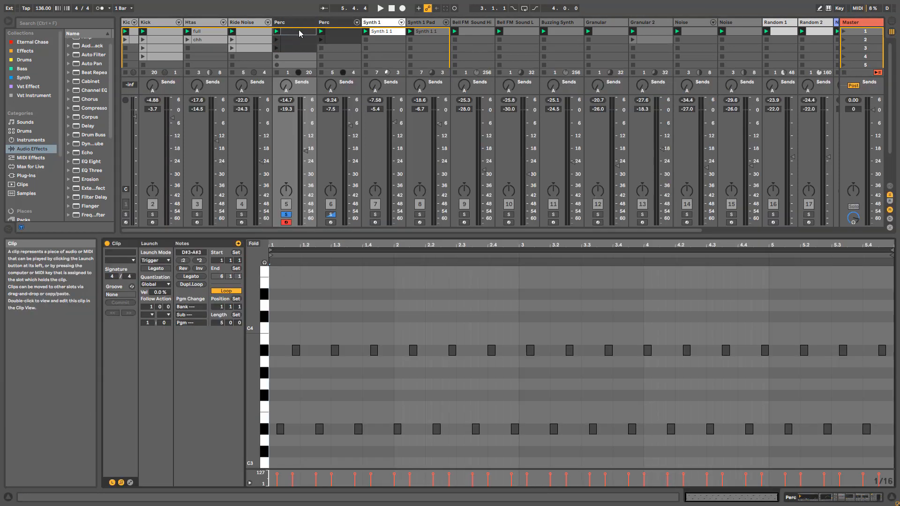
Step: Play the first Perc track's first clip, launch its second clip and play it with the note pattern shown
{"action": "key", "text": "space"}
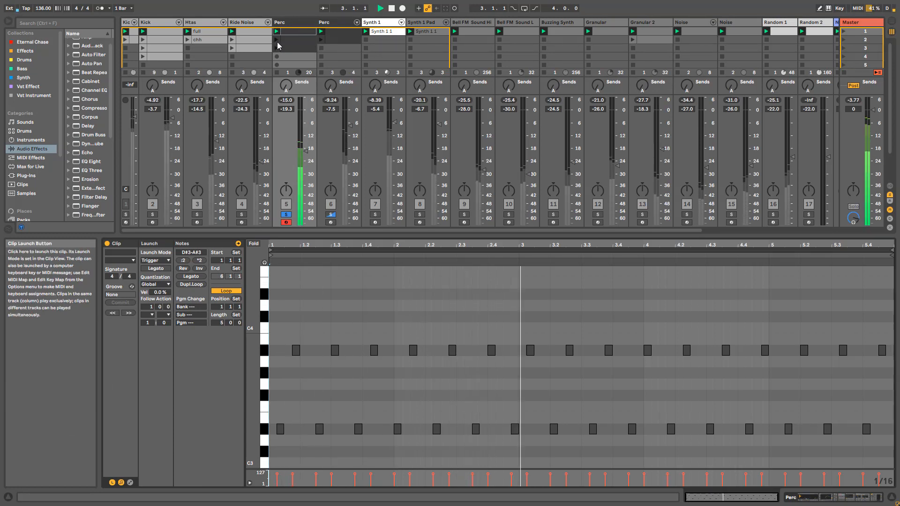
{"action": "left_click", "coordinate": [277, 40]}
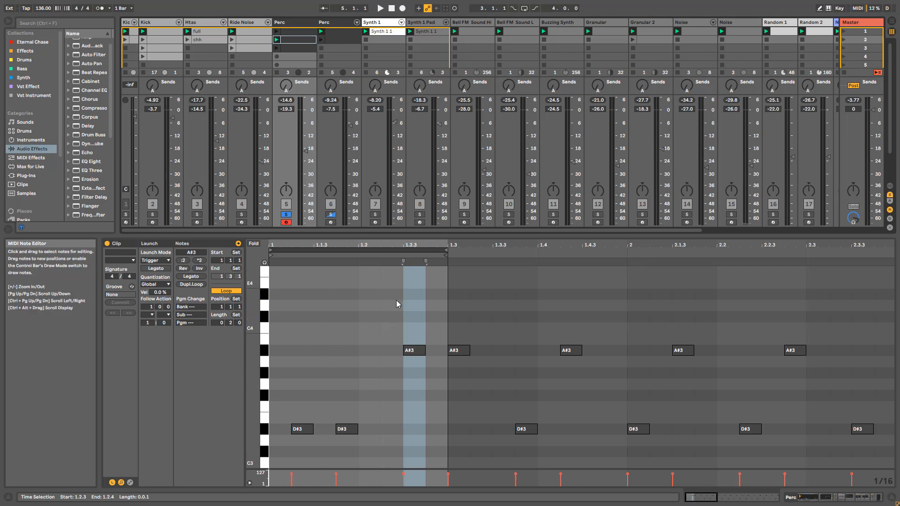
{"action": "left_click", "coordinate": [408, 371]}
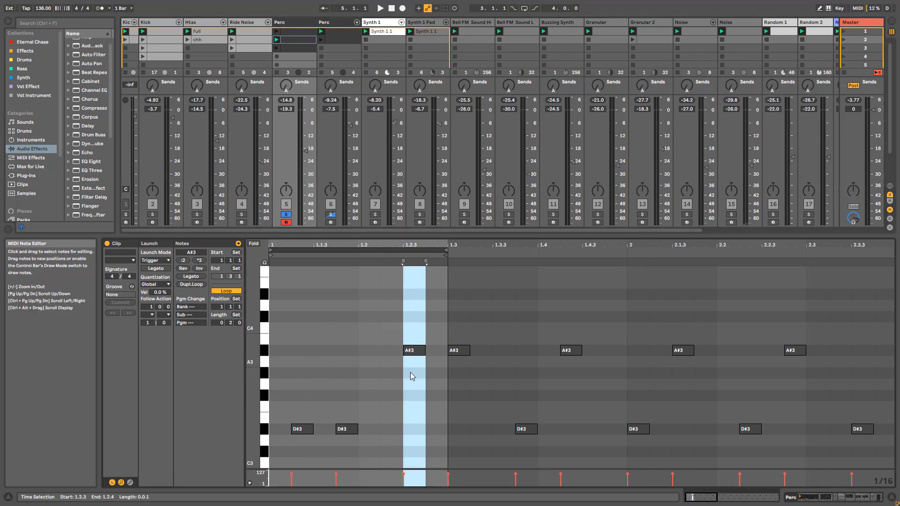
{"action": "key", "text": "space"}
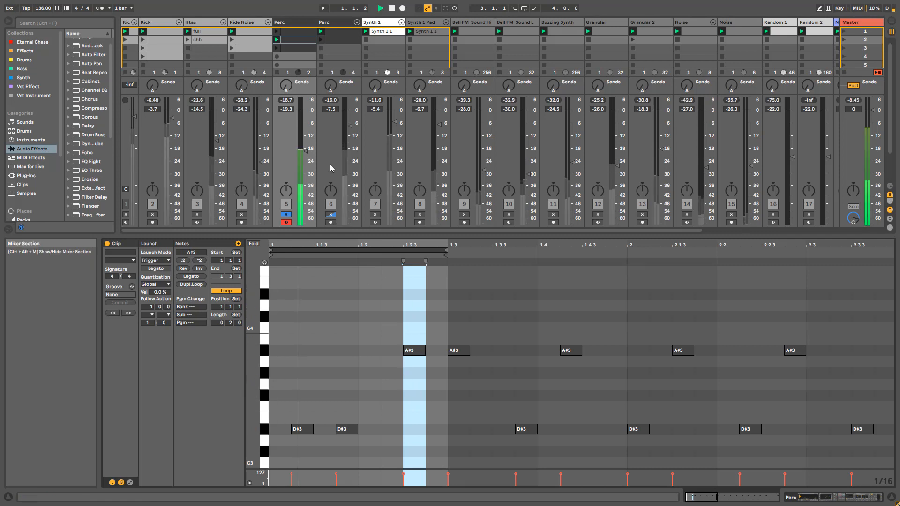
Step: Compare the first Perc track's third and second clips by launching each and viewing its note pattern
{"action": "left_click", "coordinate": [284, 49]}
{"action": "left_click", "coordinate": [275, 49]}
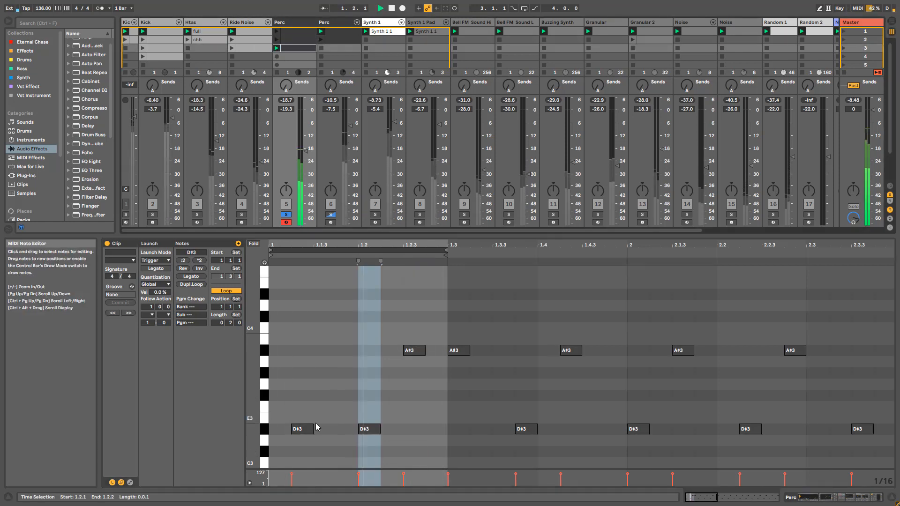
{"action": "left_click", "coordinate": [277, 40]}
{"action": "left_click", "coordinate": [424, 445]}
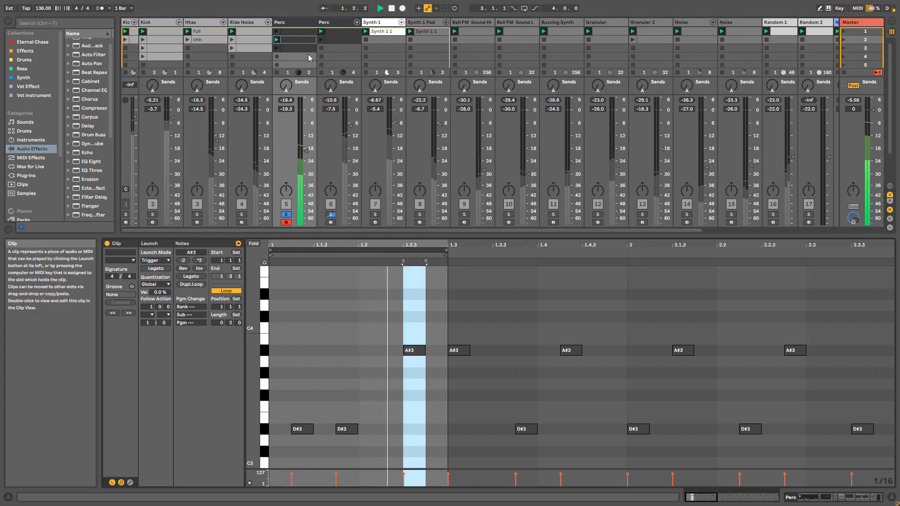
Step: Try duplicating the second Perc clip's loop and moving its last D#3 note to 1.4, play the variation, and undo both edits
{"action": "left_click", "coordinate": [191, 285]}
{"action": "left_click", "coordinate": [562, 434]}
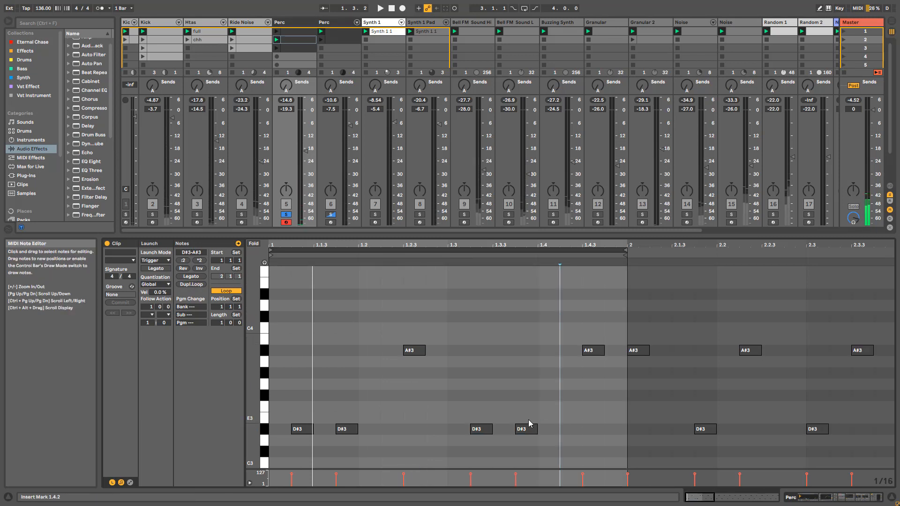
{"action": "left_click_drag", "start_coordinate": [522, 433], "coordinate": [550, 439]}
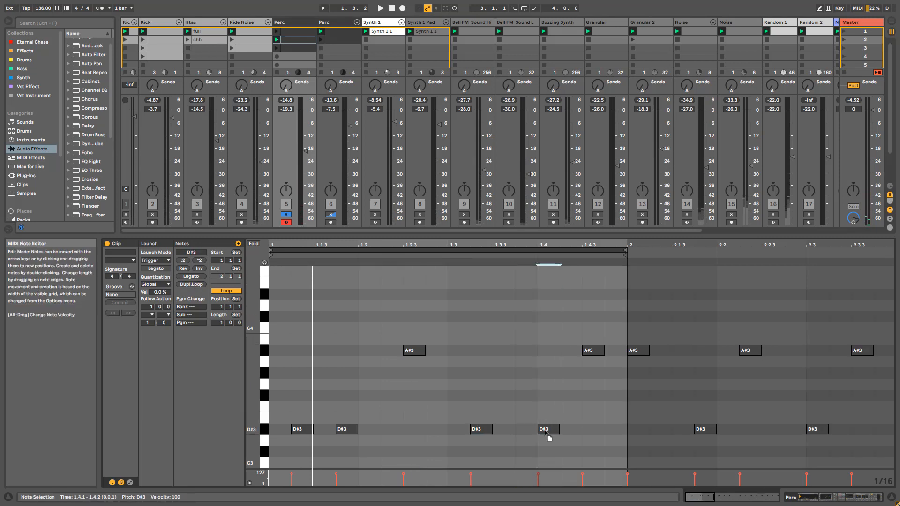
{"action": "key", "text": "space"}
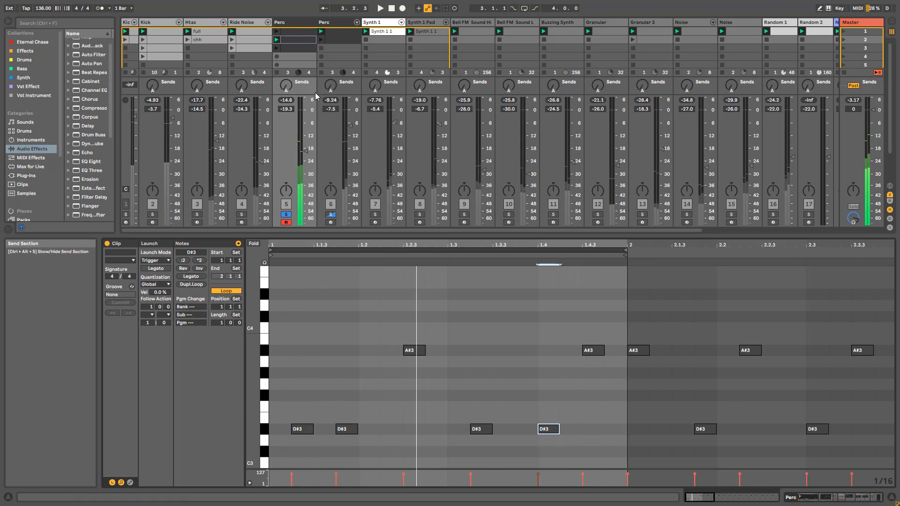
{"action": "key", "text": "ctrl+z"}
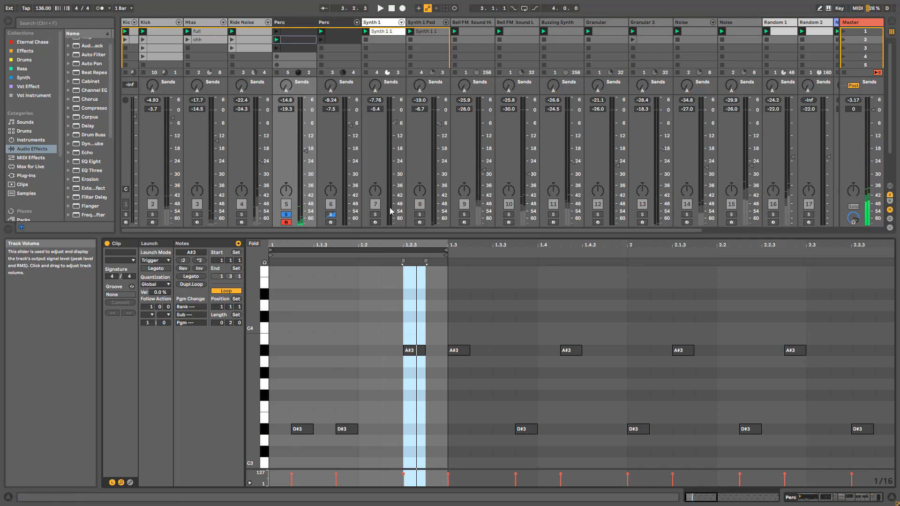
Step: Play the first Perc track with its devices shown, and examine the device chain inside the AYNIL_PercLoop rack
{"action": "left_click_drag", "start_coordinate": [372, 234], "coordinate": [372, 288]}
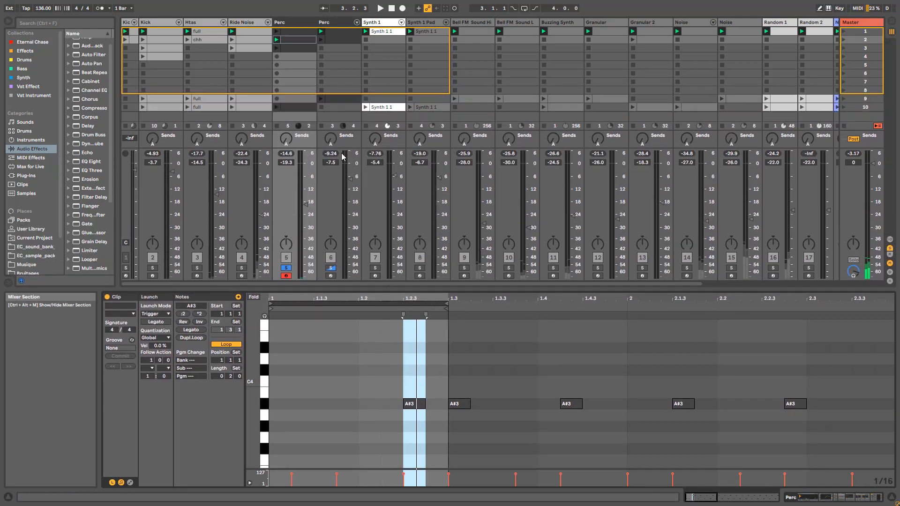
{"action": "double_click", "coordinate": [297, 23]}
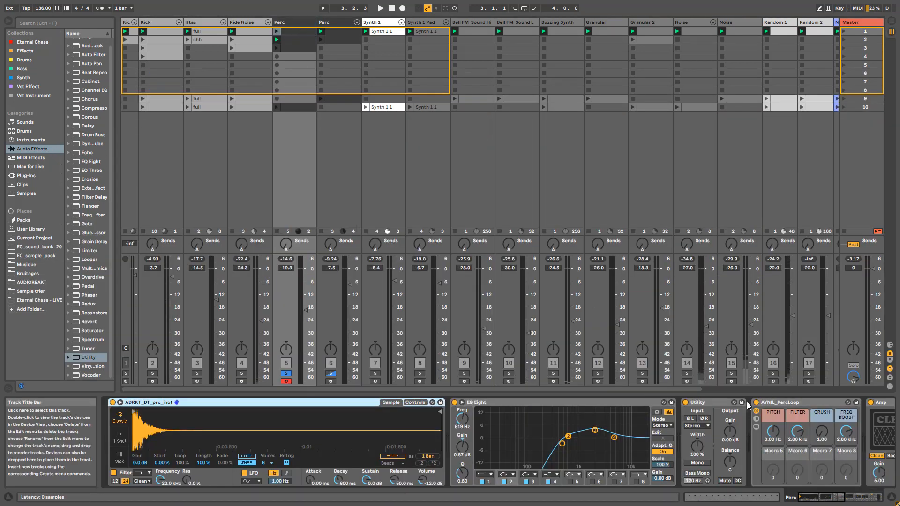
{"action": "key", "text": "space"}
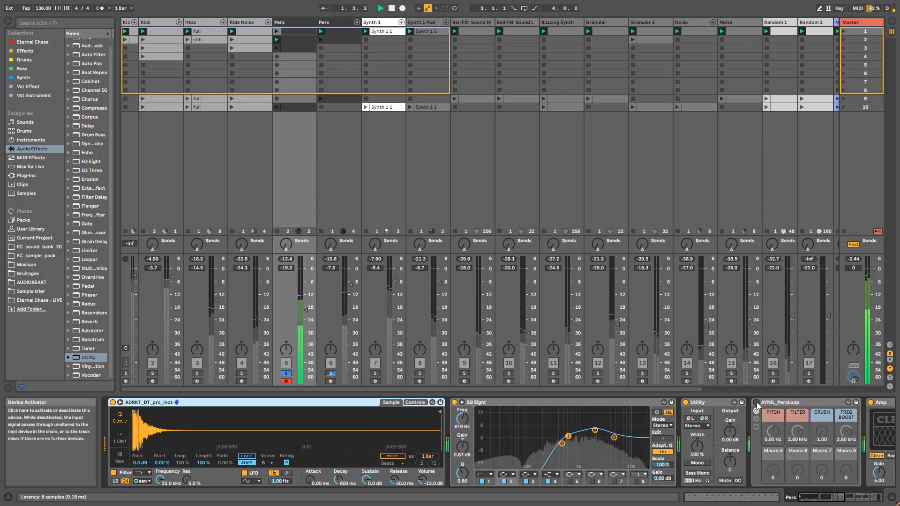
{"action": "left_click", "coordinate": [757, 428]}
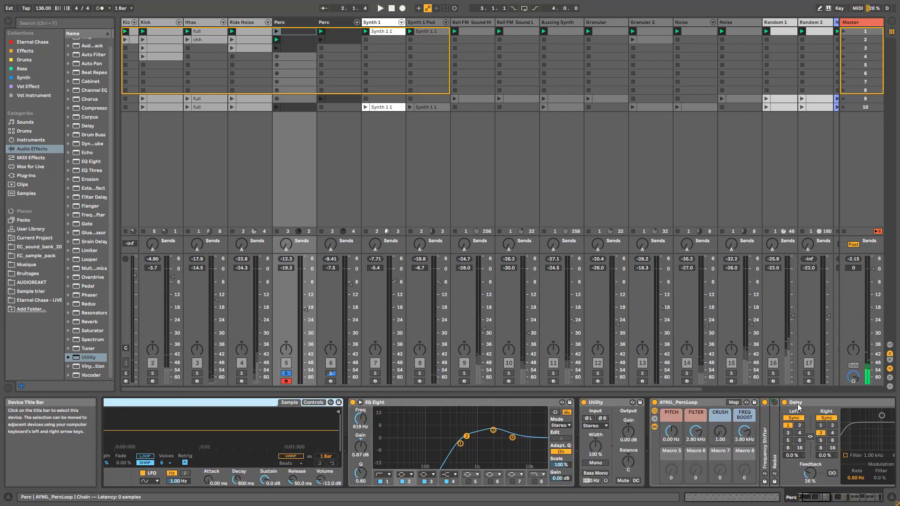
{"action": "left_click_drag", "start_coordinate": [810, 497], "coordinate": [824, 497]}
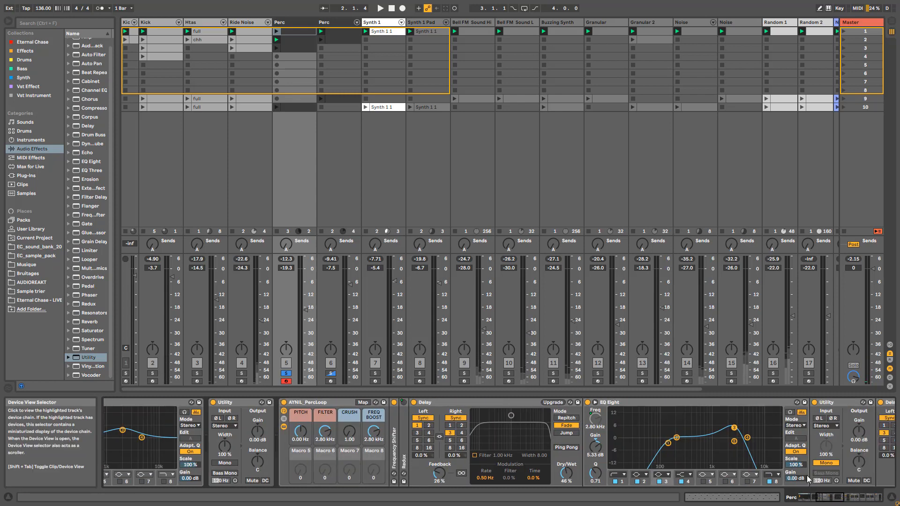
{"action": "left_click", "coordinate": [284, 428]}
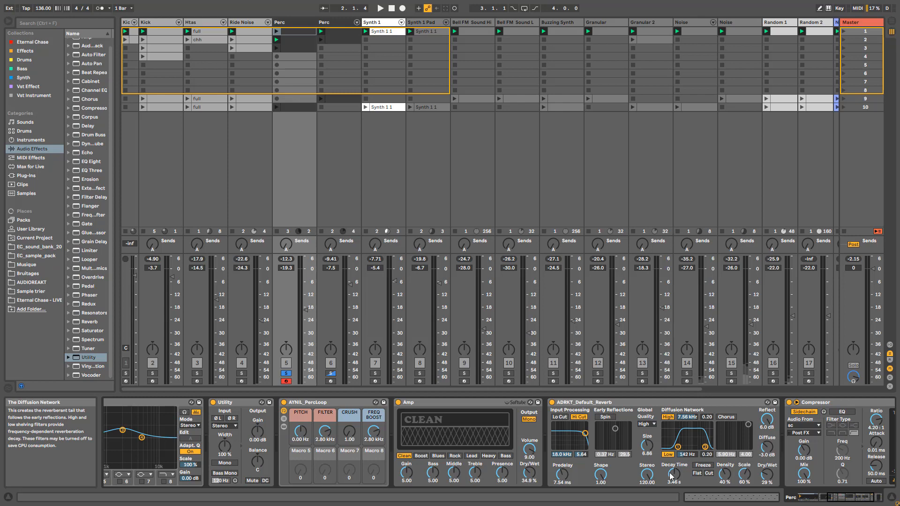
Step: Compare the playing percussion with the ADRKT_Default_Reverb device bypassed and active
{"action": "left_click_drag", "start_coordinate": [844, 501], "coordinate": [805, 498]}
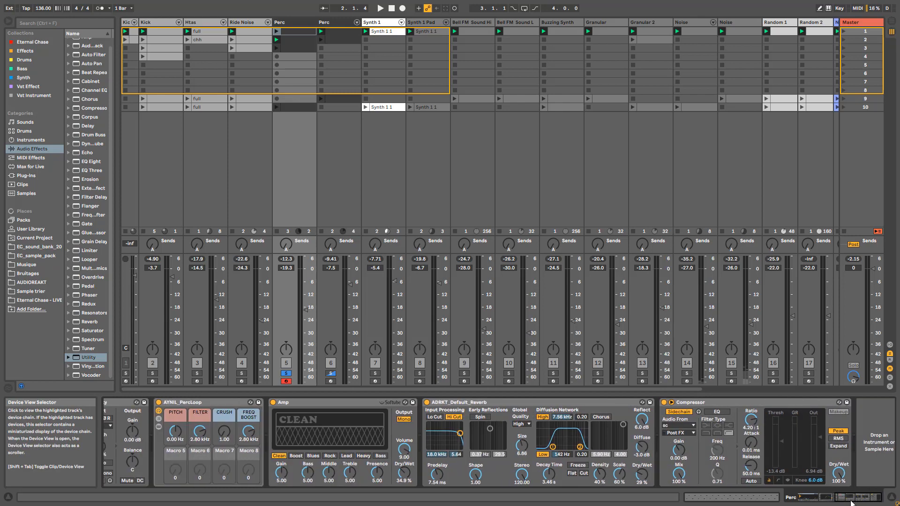
{"action": "key", "text": "space"}
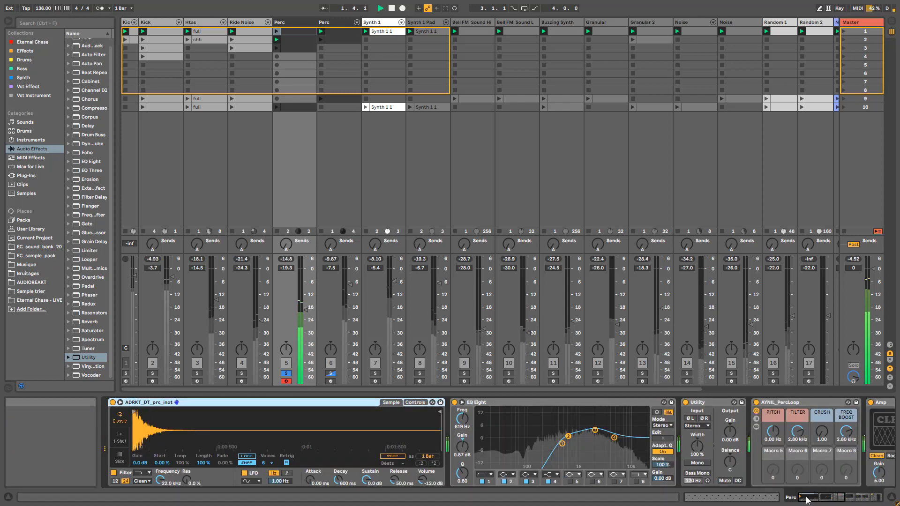
{"action": "scroll", "coordinate": [804, 478], "scroll_direction": "right", "scroll_amount": 5}
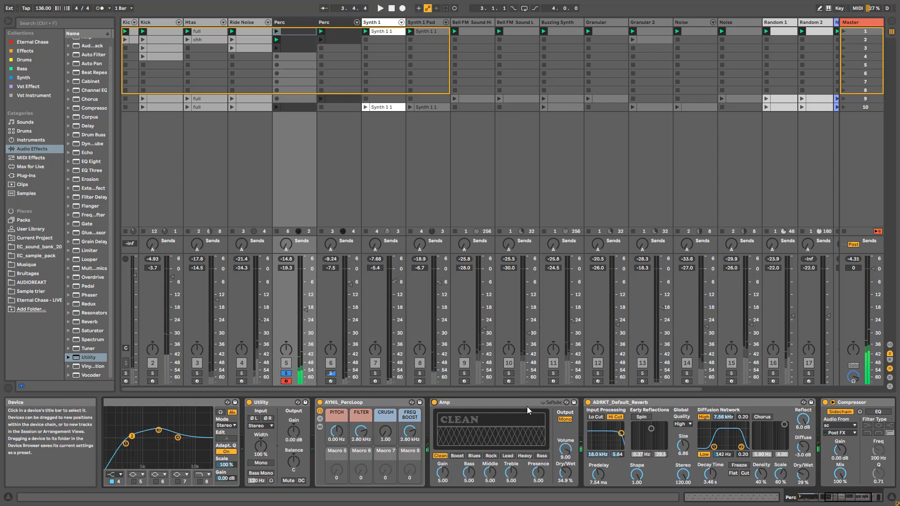
{"action": "left_click", "coordinate": [588, 403]}
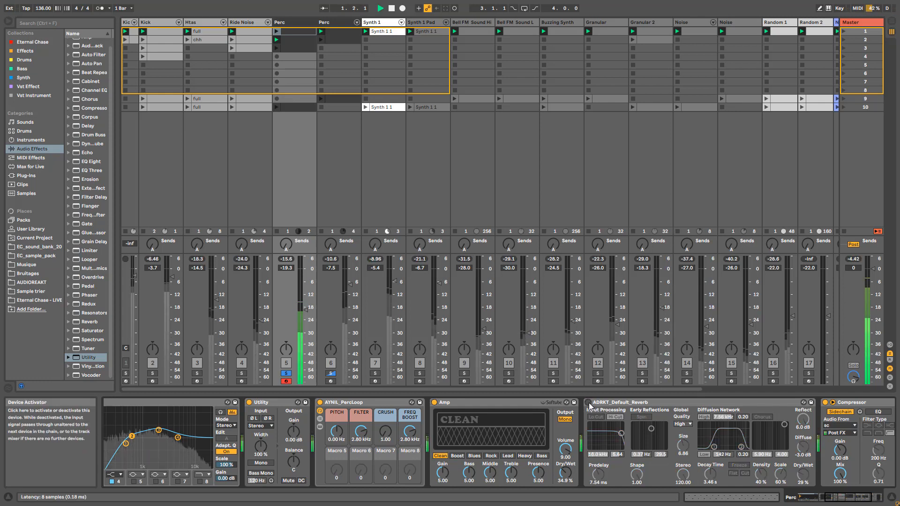
{"action": "left_click", "coordinate": [588, 403]}
Step: Compare the playing percussion with the AYNIL_PercLoop rack bypassed and active
{"action": "left_click", "coordinate": [850, 503]}
{"action": "left_click", "coordinate": [850, 503]}
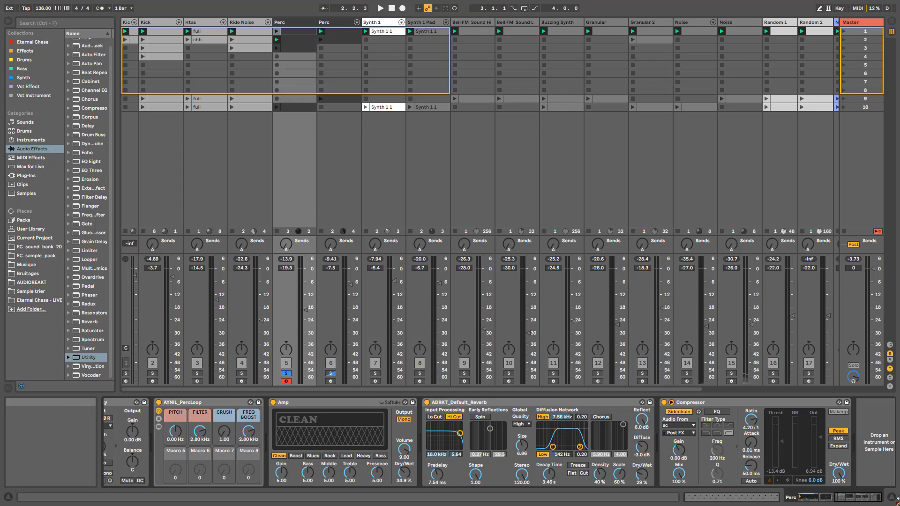
{"action": "left_click", "coordinate": [835, 499]}
{"action": "key", "text": "space"}
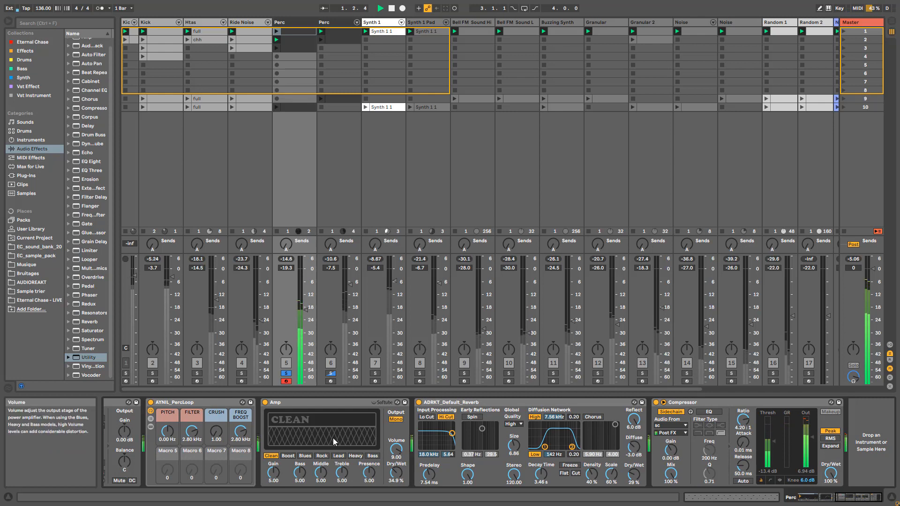
{"action": "left_click", "coordinate": [150, 403]}
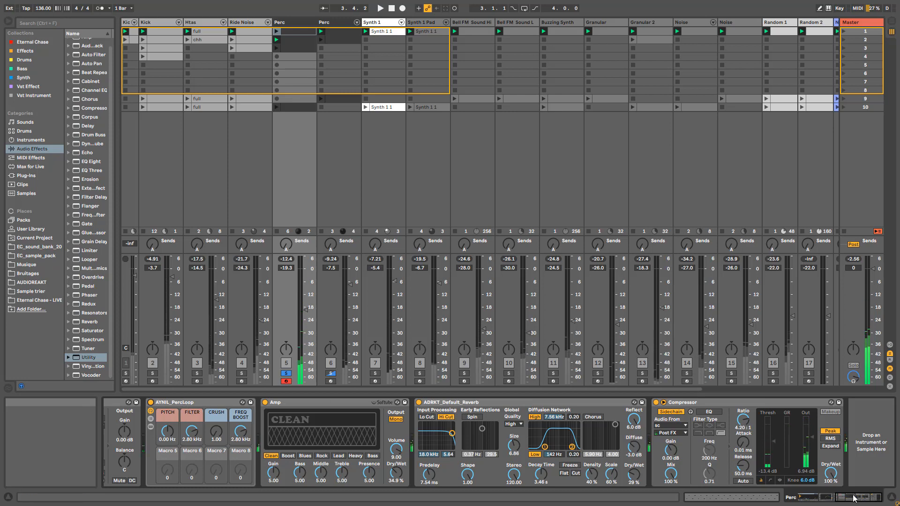
Step: View the first Perc track's second clip, launch its first clip and follow that clip's full note pattern
{"action": "left_click", "coordinate": [299, 24]}
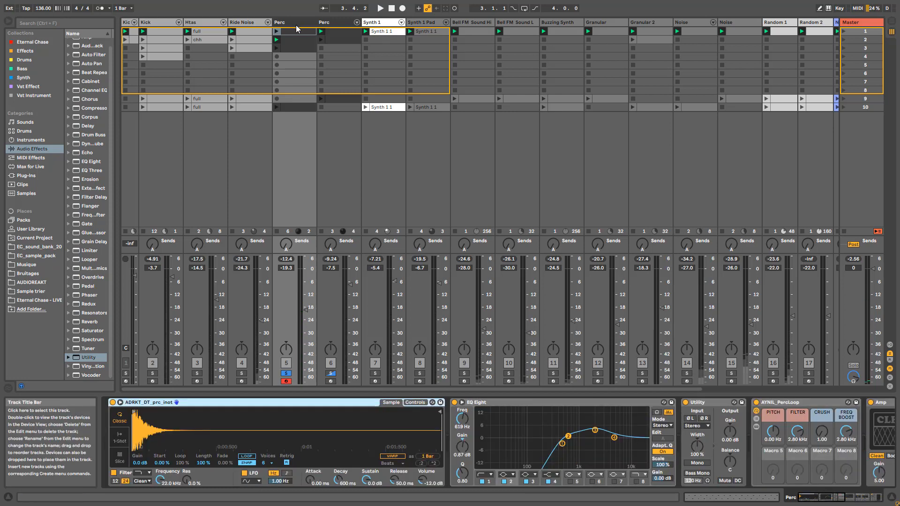
{"action": "left_click", "coordinate": [292, 40]}
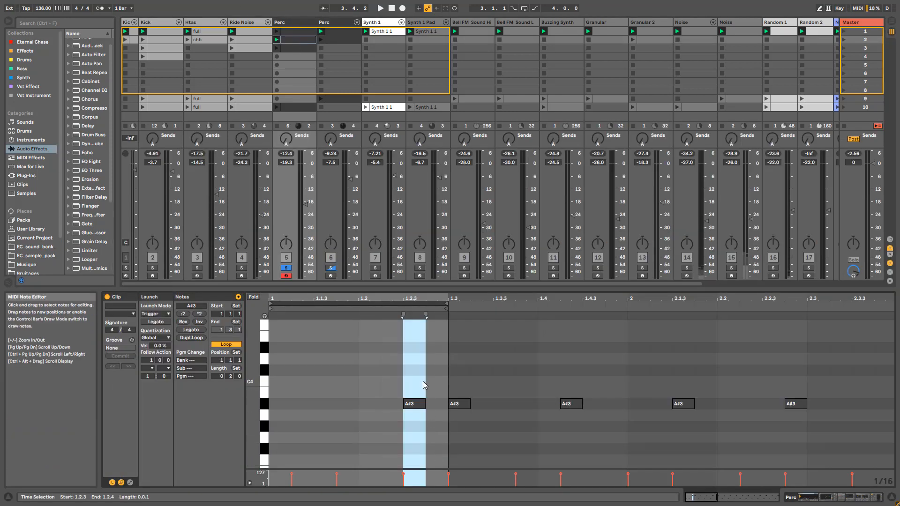
{"action": "scroll", "coordinate": [422, 404], "scroll_direction": "down", "scroll_amount": 2}
{"action": "left_click", "coordinate": [277, 31]}
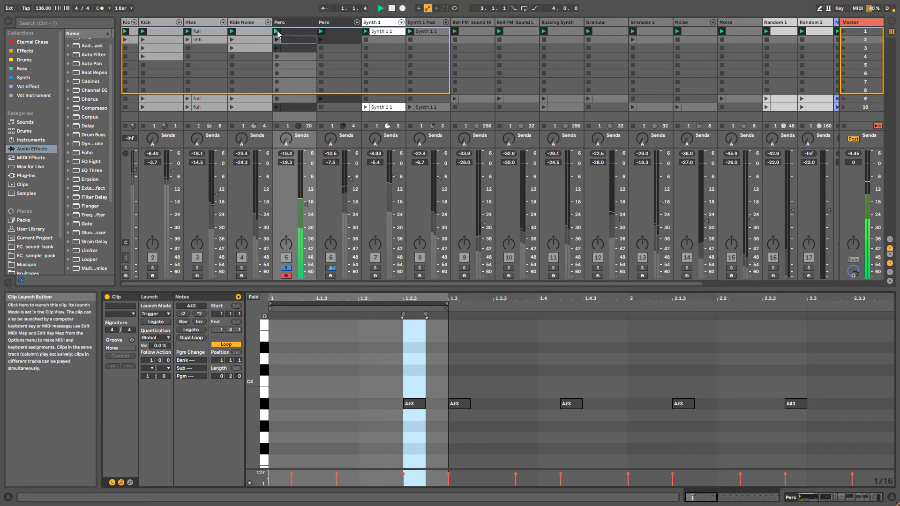
{"action": "left_click", "coordinate": [288, 33]}
{"action": "scroll", "coordinate": [420, 376], "scroll_direction": "down", "scroll_amount": 3}
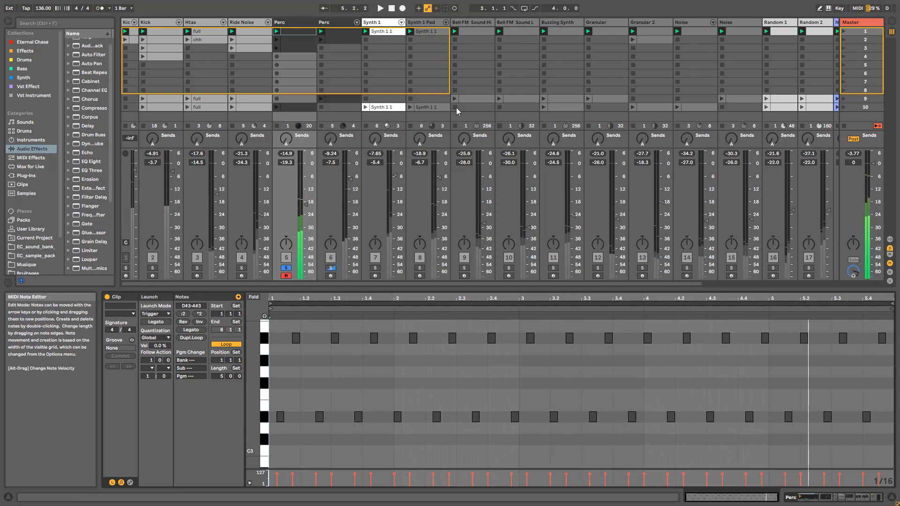
Step: Select the second Perc track and examine its first clip's drum notes and its Drum Rack
{"action": "left_click", "coordinate": [328, 23]}
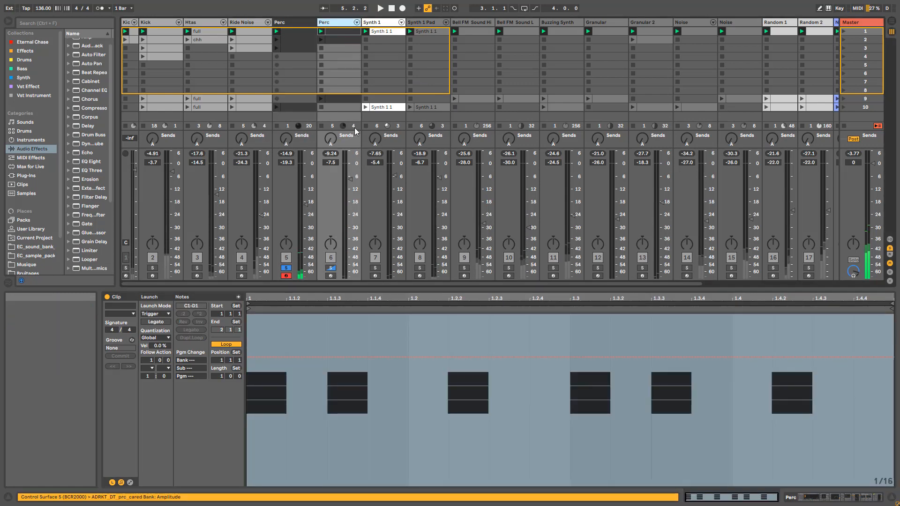
{"action": "left_click", "coordinate": [120, 483]}
{"action": "left_click", "coordinate": [120, 482]}
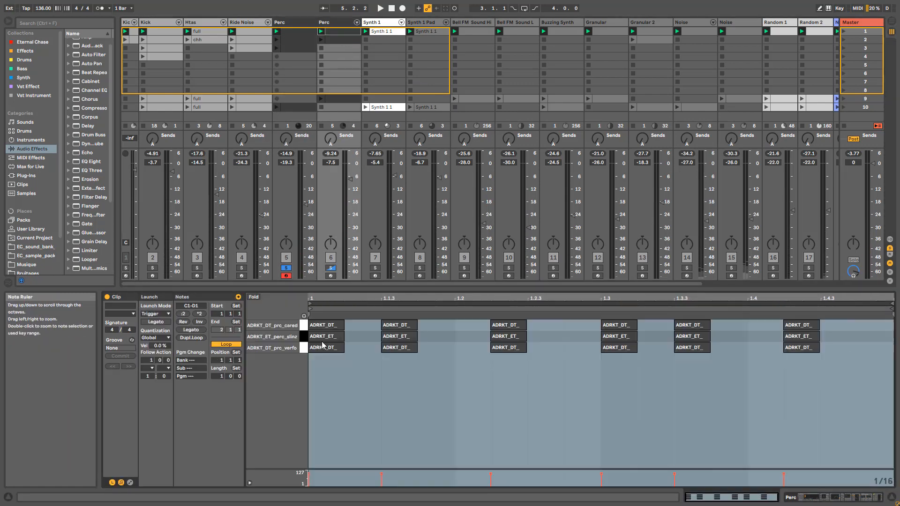
{"action": "key", "text": "shift+Tab"}
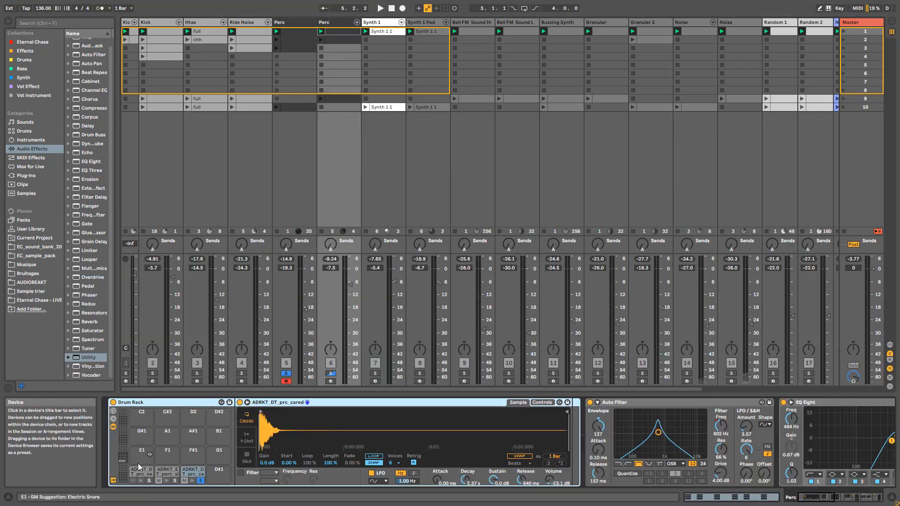
{"action": "key", "text": "shift+Tab"}
Step: Delete the ADRKT_ET_perc_slinz and ADRKT_DT_prc_verfo notes from the second Perc track's clip during playback
{"action": "key", "text": "space"}
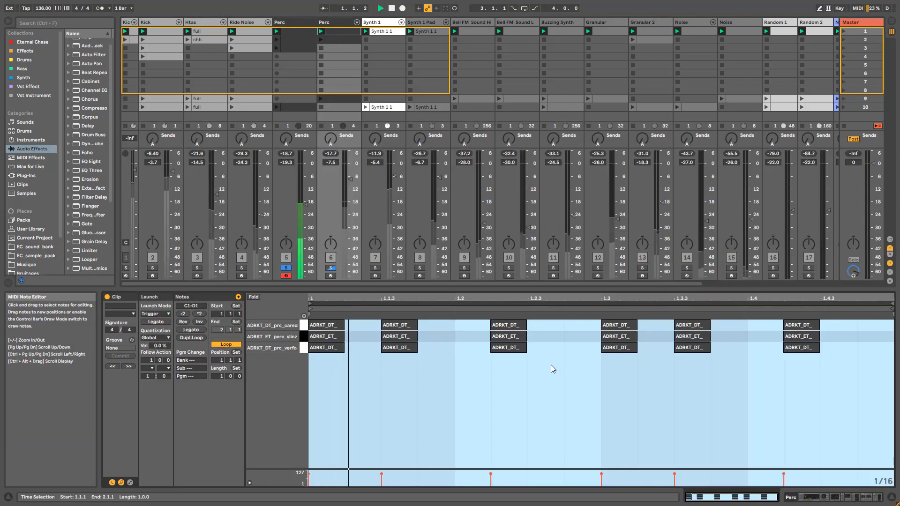
{"action": "left_click_drag", "start_coordinate": [838, 336], "coordinate": [291, 375]}
{"action": "key", "text": "Delete"}
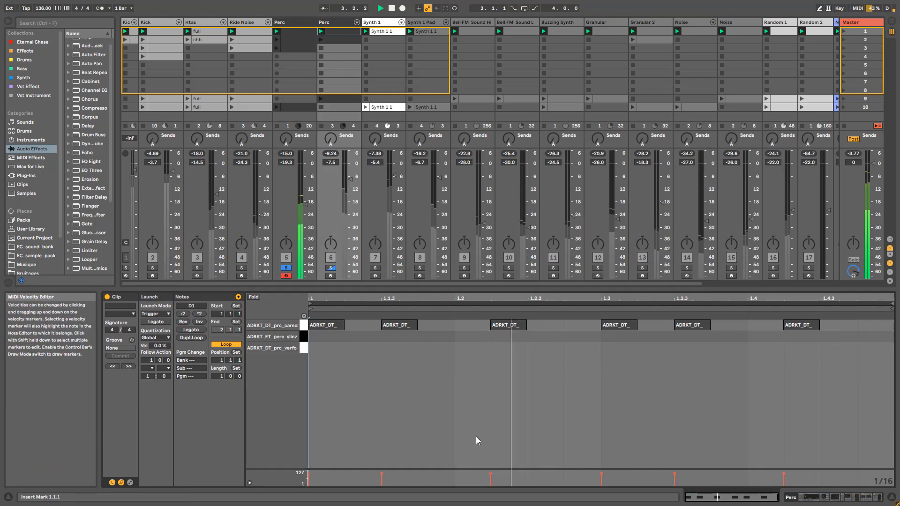
Step: Solo only the second Perc track and play its ADRKT_DT_prc_cared pattern
{"action": "left_click", "coordinate": [331, 268]}
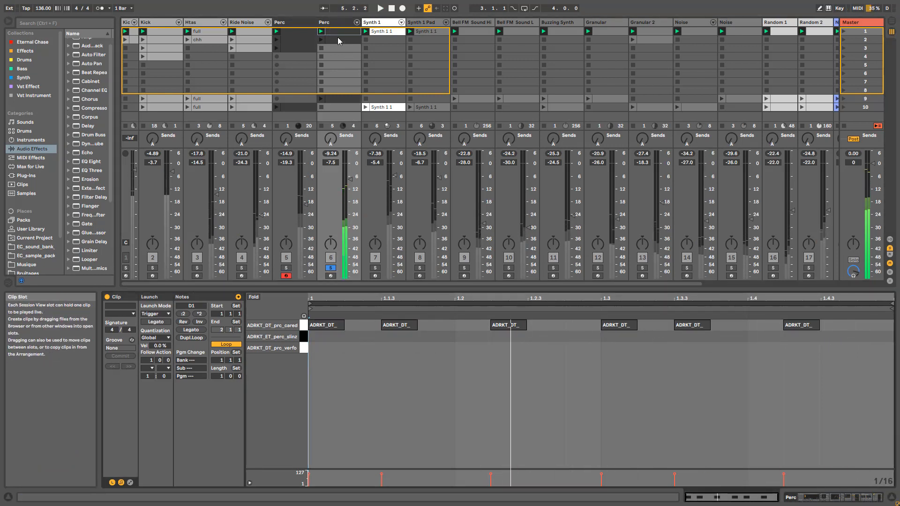
{"action": "left_click", "coordinate": [334, 25]}
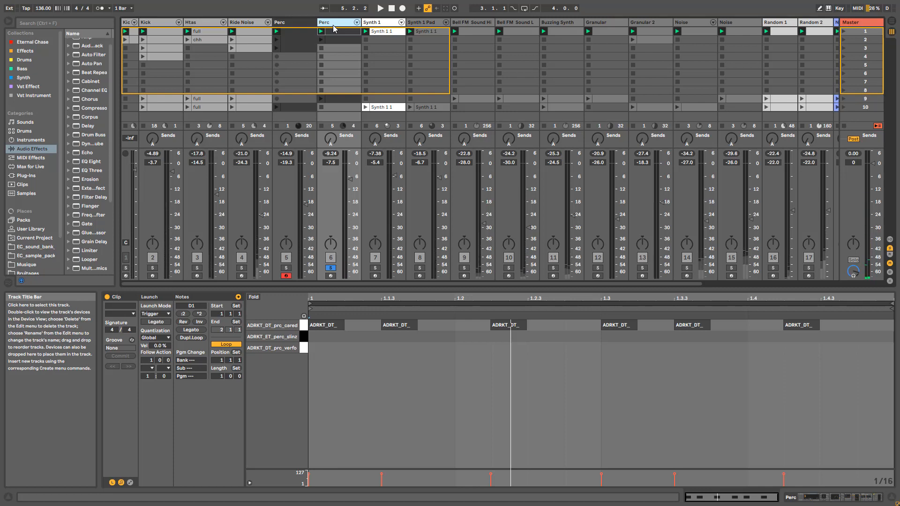
{"action": "key", "text": "space"}
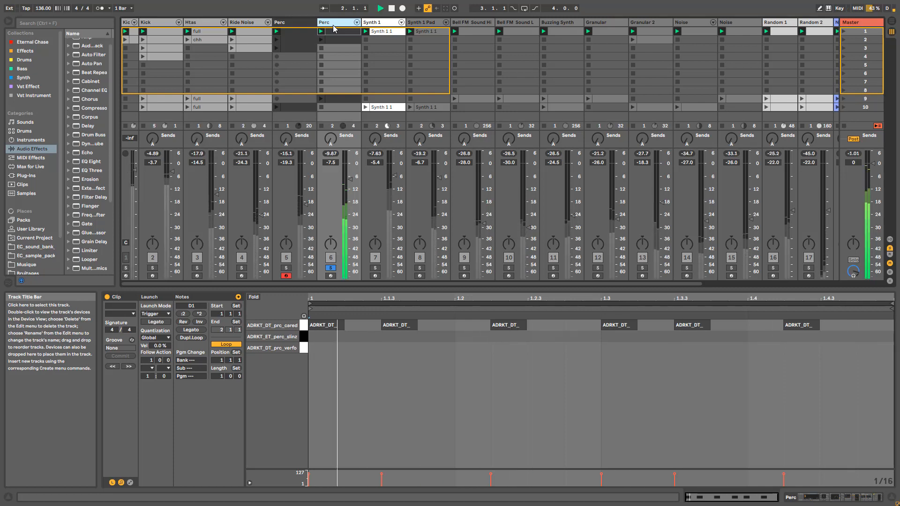
Step: Show the clip envelopes for the second Perc track's first clip and display its Auto Filter Frequency envelope
{"action": "left_click", "coordinate": [130, 482]}
{"action": "left_click", "coordinate": [121, 482]}
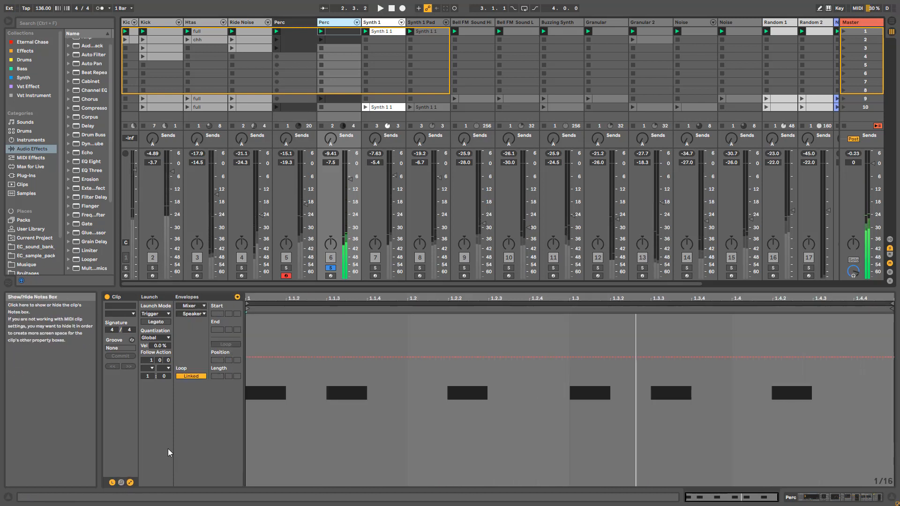
{"action": "left_click", "coordinate": [191, 306]}
{"action": "left_click", "coordinate": [199, 369]}
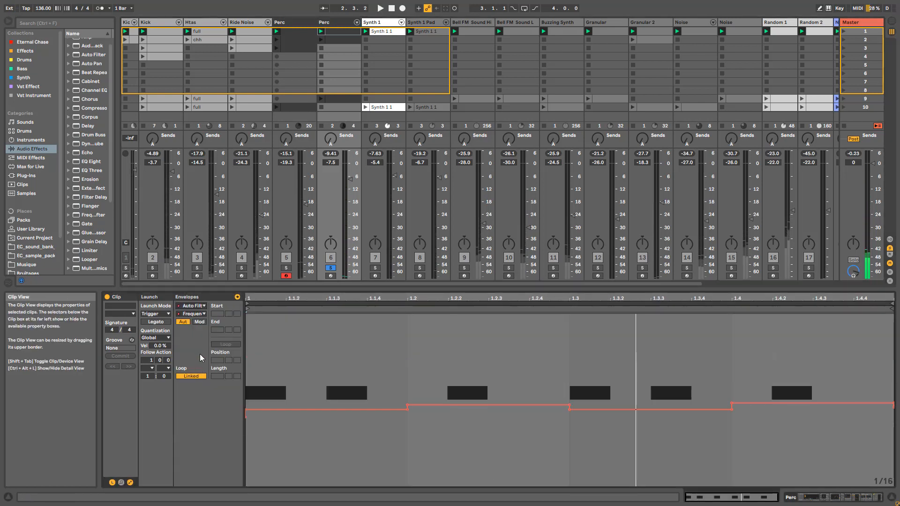
Step: Open the second Perc track's devices and compare its playback with Auto Filter off and on, both soloed and in the mix
{"action": "left_click", "coordinate": [339, 25]}
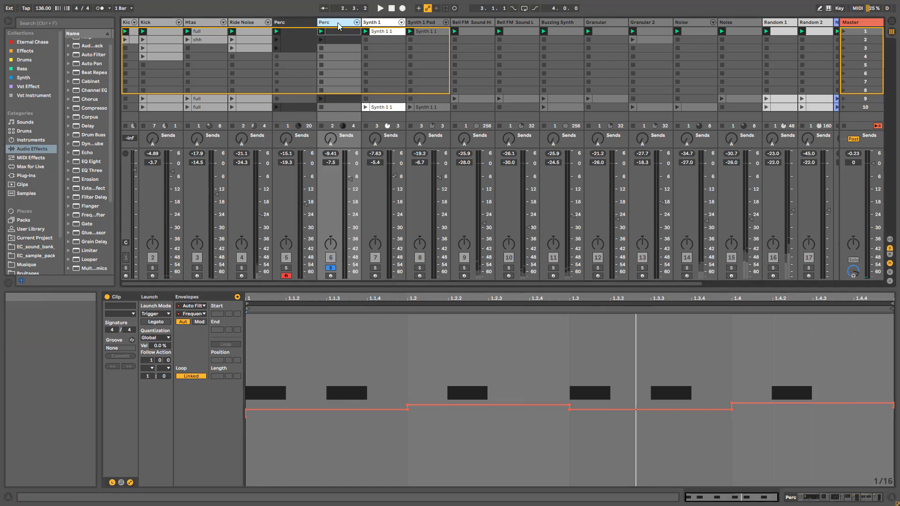
{"action": "double_click", "coordinate": [339, 24]}
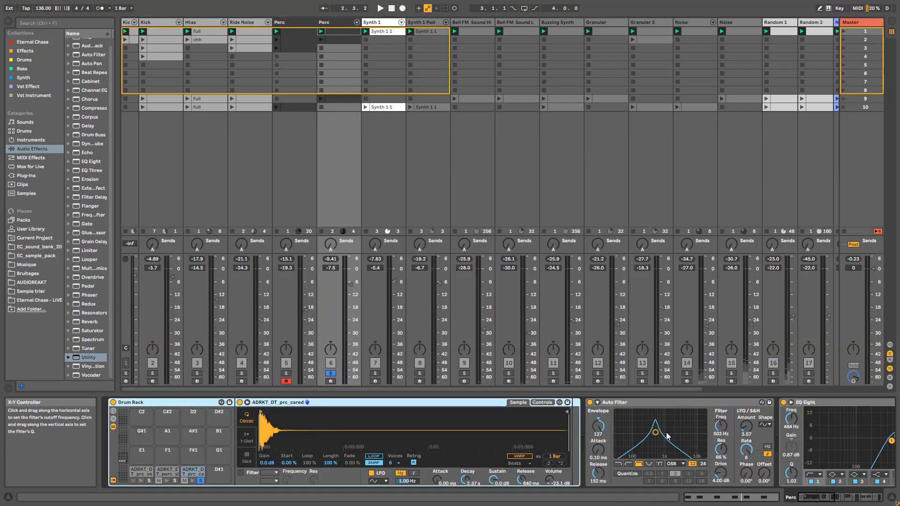
{"action": "key", "text": "space"}
{"action": "left_click", "coordinate": [589, 402]}
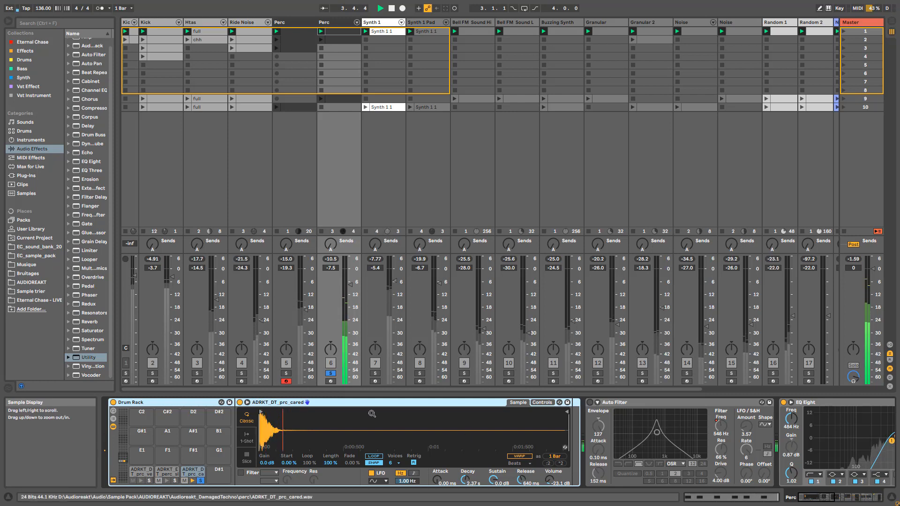
{"action": "left_click", "coordinate": [330, 373]}
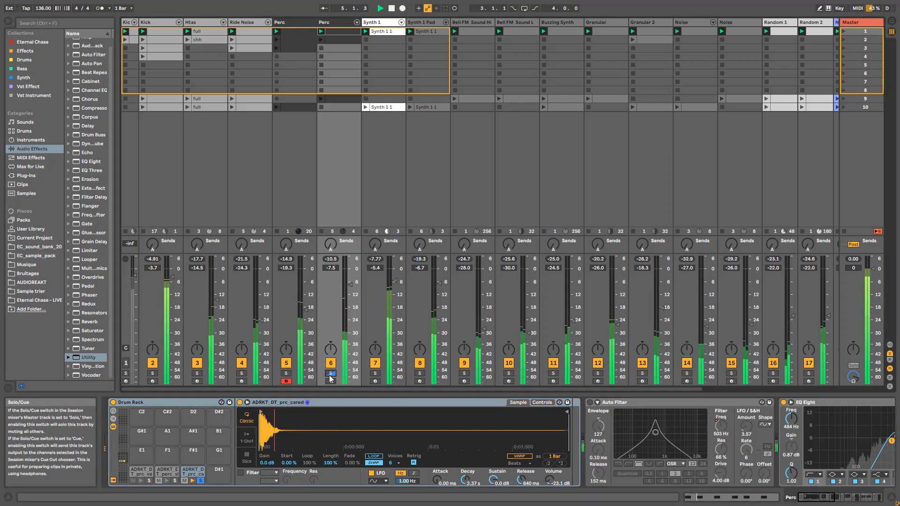
{"action": "left_click", "coordinate": [331, 374]}
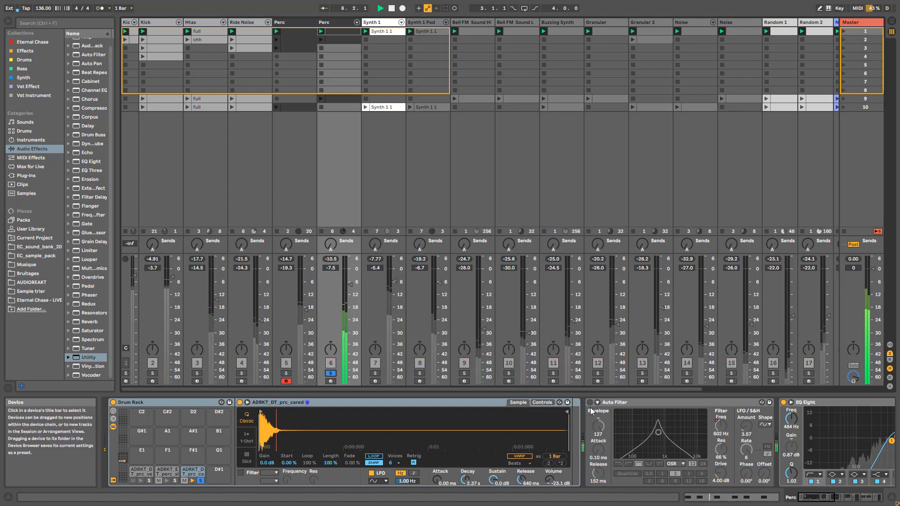
{"action": "left_click", "coordinate": [330, 374]}
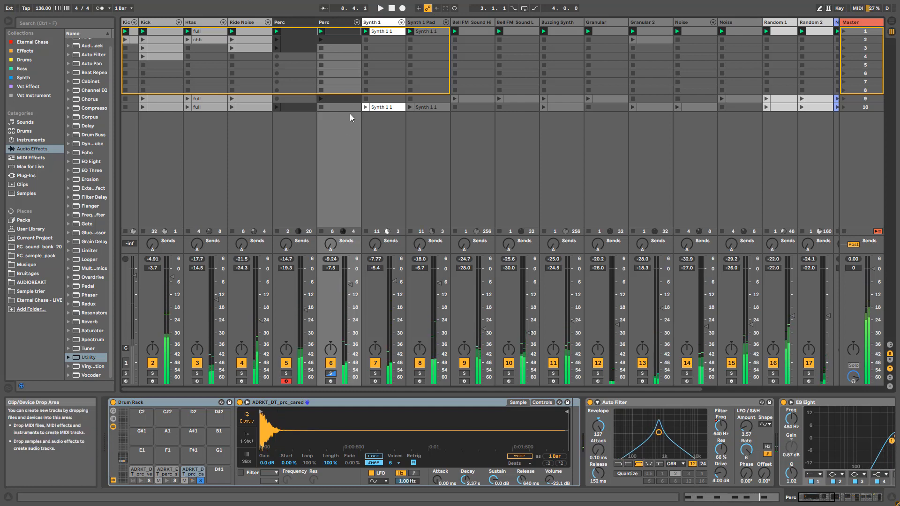
{"action": "left_click", "coordinate": [330, 374]}
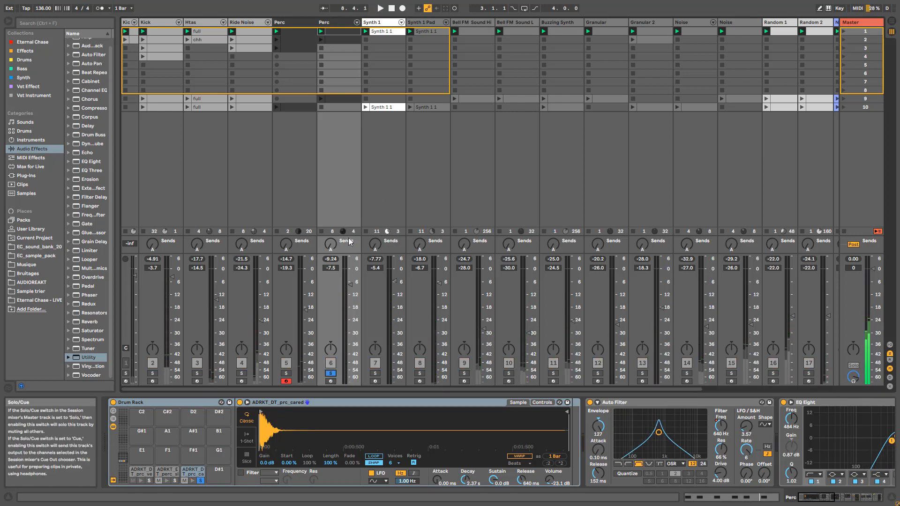
Step: Return to the first clip's Auto Filter Frequency envelope and examine its stepped cutoff values against the notes
{"action": "left_click", "coordinate": [340, 33]}
{"action": "left_click", "coordinate": [195, 316]}
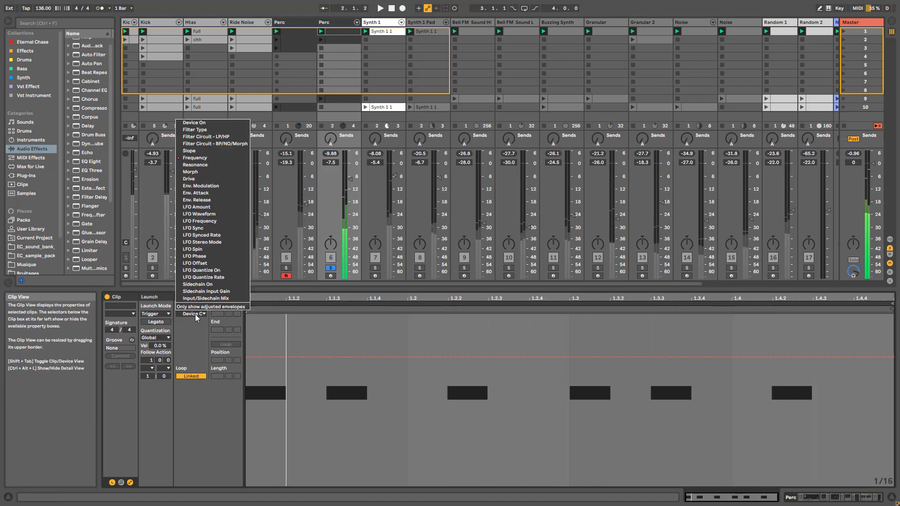
{"action": "left_click", "coordinate": [195, 158]}
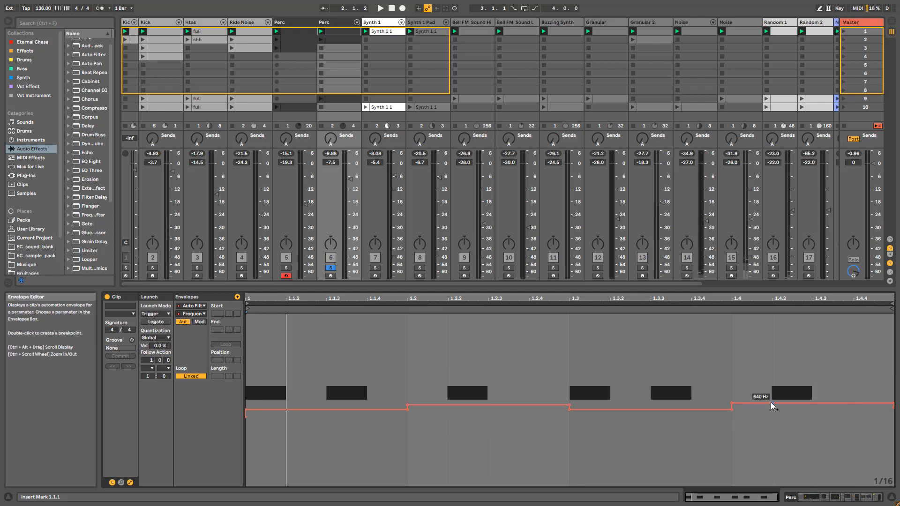
{"action": "key", "text": "space"}
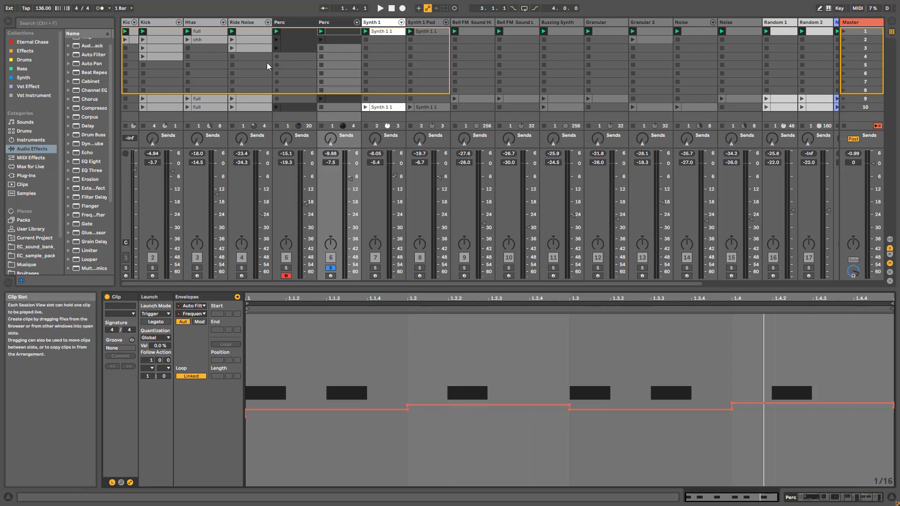
Step: Play the soloed second Perc track while watching the Auto Filter's cutoff follow the clip envelope
{"action": "left_click", "coordinate": [336, 24]}
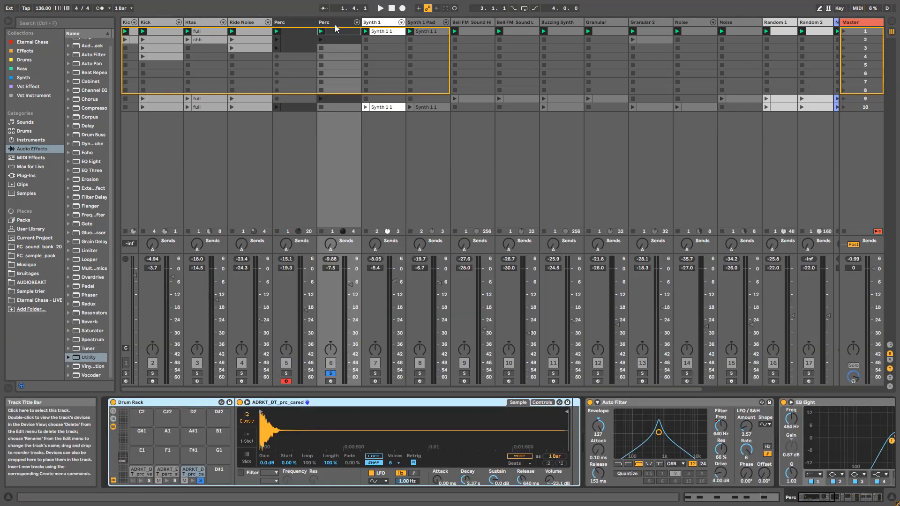
{"action": "key", "text": "space"}
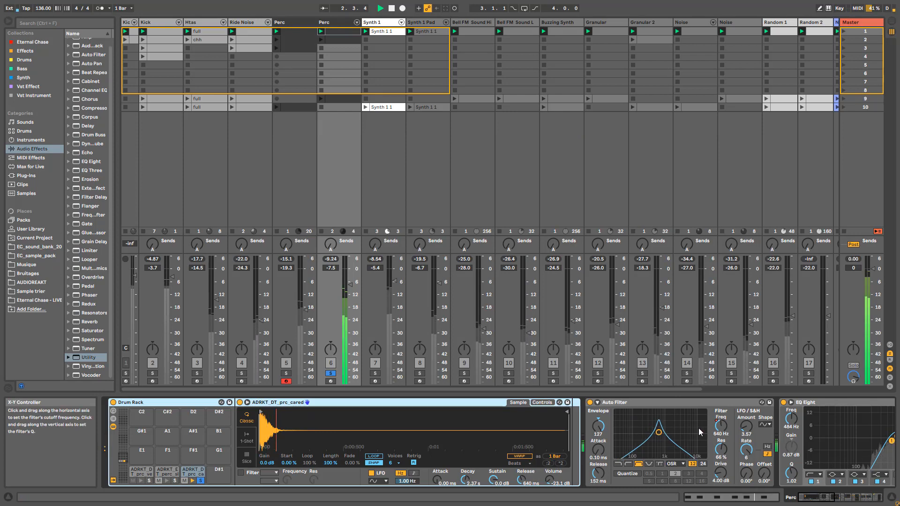
{"action": "key", "text": "space"}
Step: Launch the second Perc track's second clip and inspect its Auto Filter Frequency envelope
{"action": "left_click", "coordinate": [322, 40]}
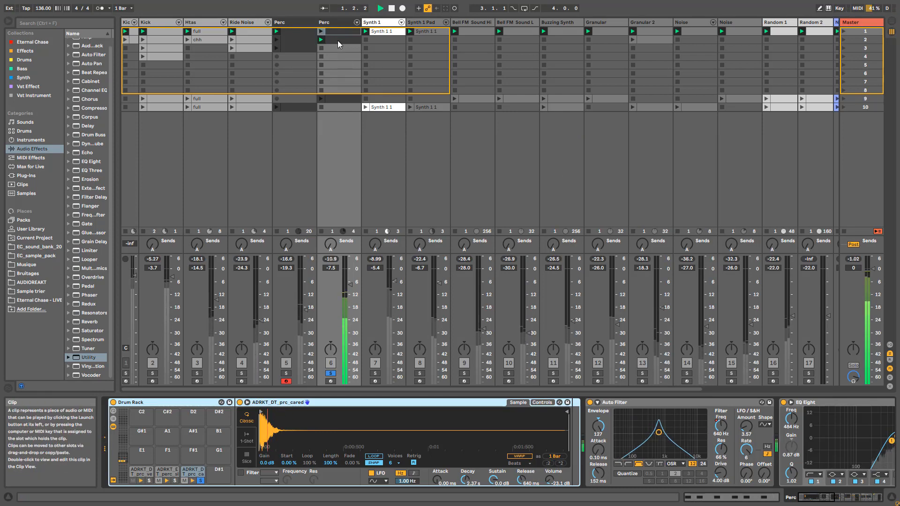
{"action": "left_click", "coordinate": [337, 41]}
{"action": "double_click", "coordinate": [337, 40]}
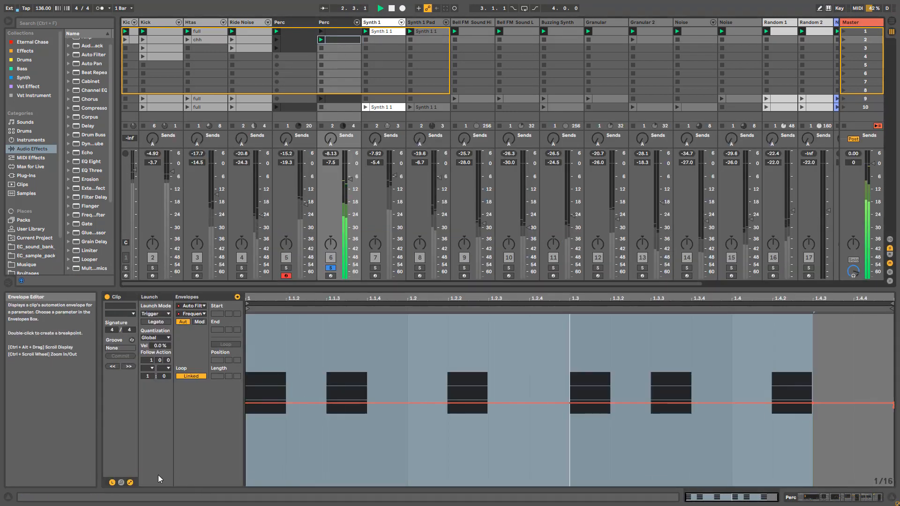
{"action": "left_click", "coordinate": [199, 314]}
{"action": "left_click", "coordinate": [199, 315]}
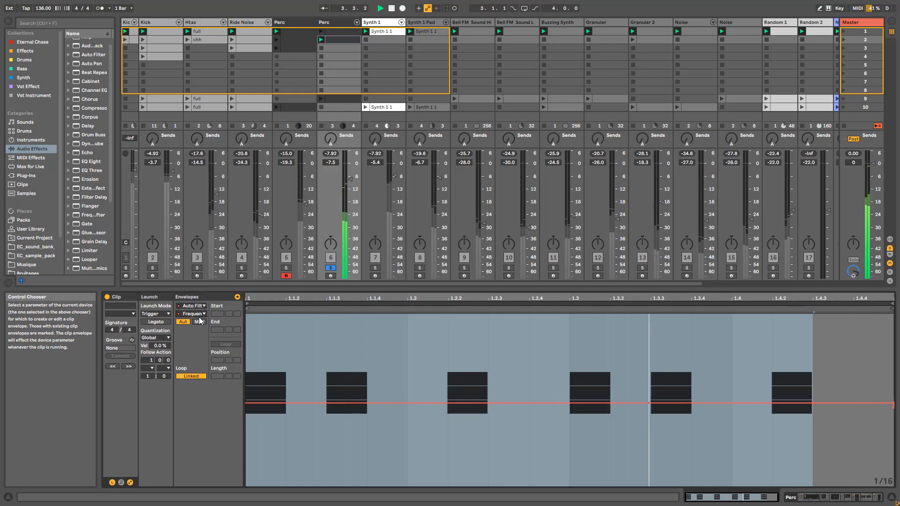
{"action": "left_click", "coordinate": [199, 314]}
{"action": "left_click", "coordinate": [199, 315]}
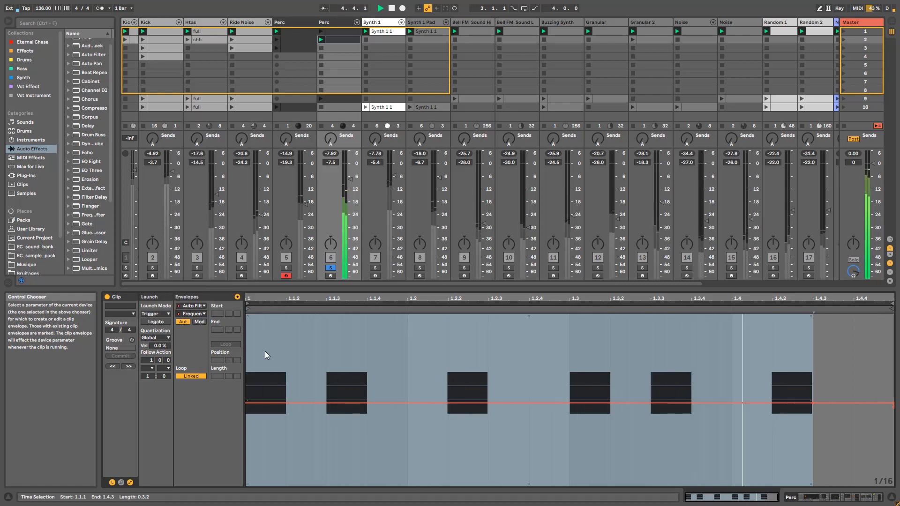
Step: Try moving the Auto Filter's cutoff by hand, restore its automation and restart playback
{"action": "key", "text": "shift+Tab"}
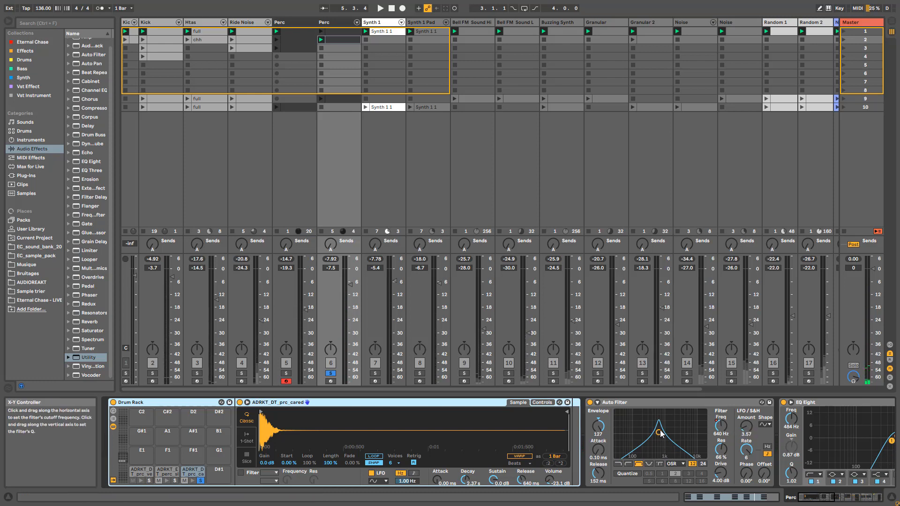
{"action": "left_click_drag", "start_coordinate": [660, 435], "coordinate": [652, 433]}
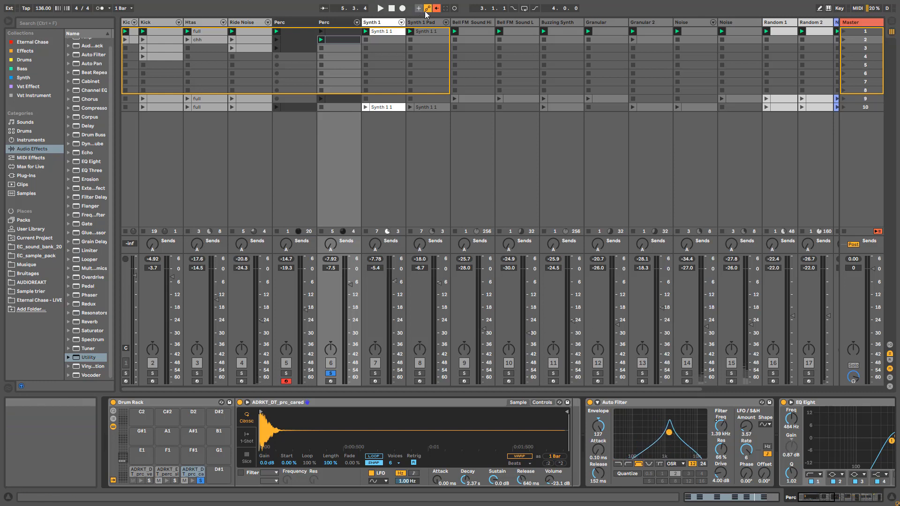
{"action": "key", "text": "space"}
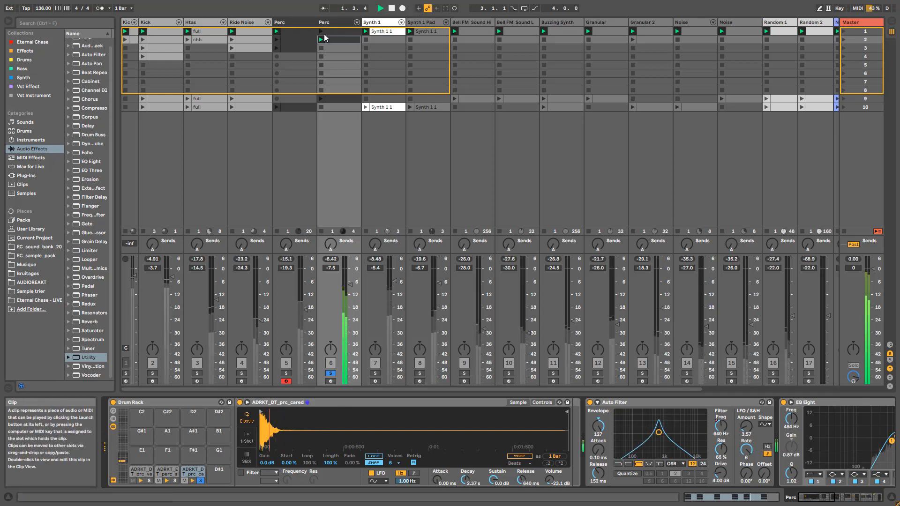
Step: Launch scene 9 with all tracks audible and compare the mix with the second Perc track's Auto Filter off and on
{"action": "left_click", "coordinate": [322, 32]}
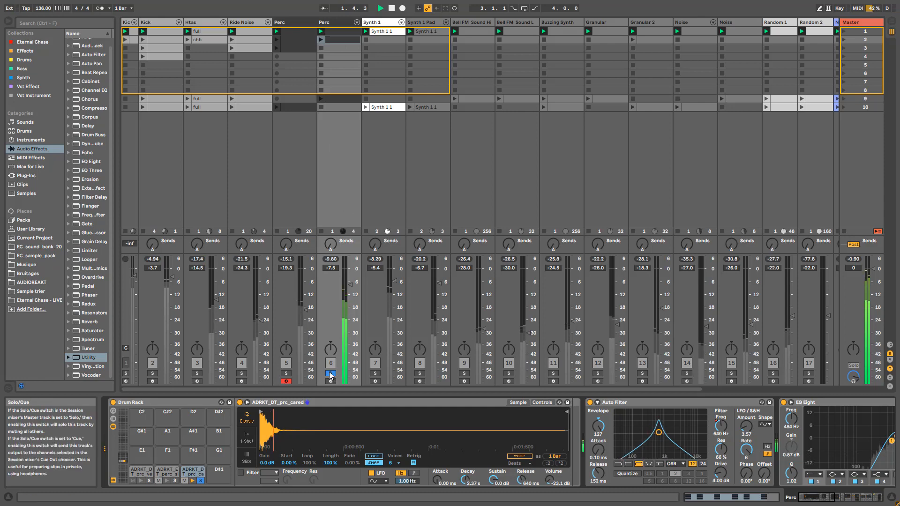
{"action": "left_click", "coordinate": [841, 99]}
{"action": "key", "text": "space"}
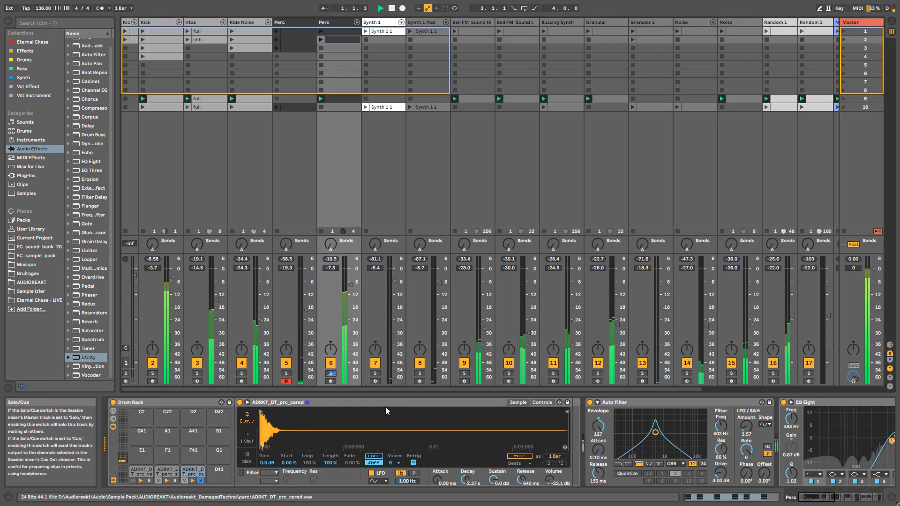
{"action": "left_click", "coordinate": [590, 403]}
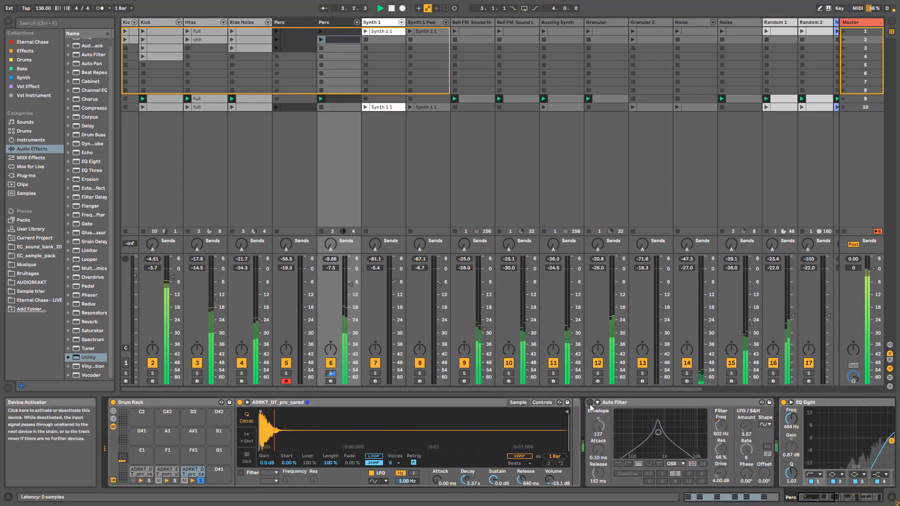
{"action": "left_click", "coordinate": [590, 403]}
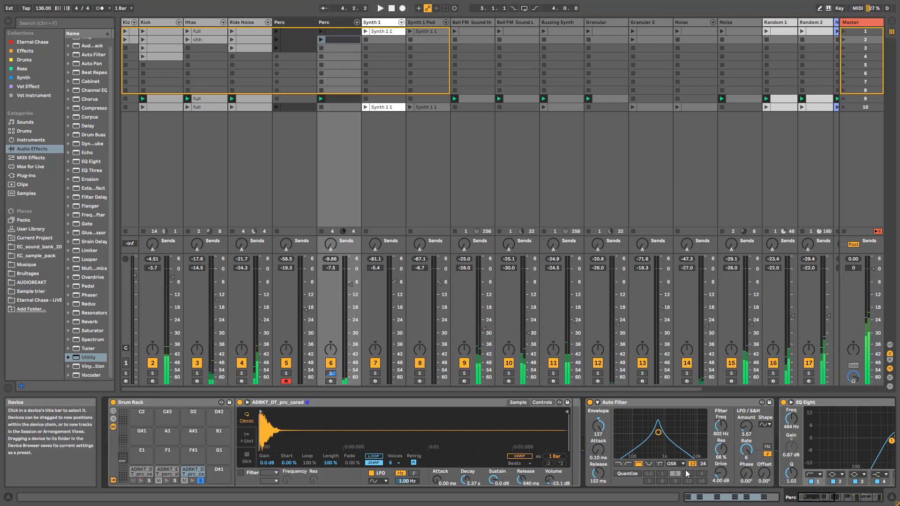
Step: Solo the second Perc track and replay its scene 9 pattern with the Auto Filter off and on
{"action": "left_click", "coordinate": [828, 497]}
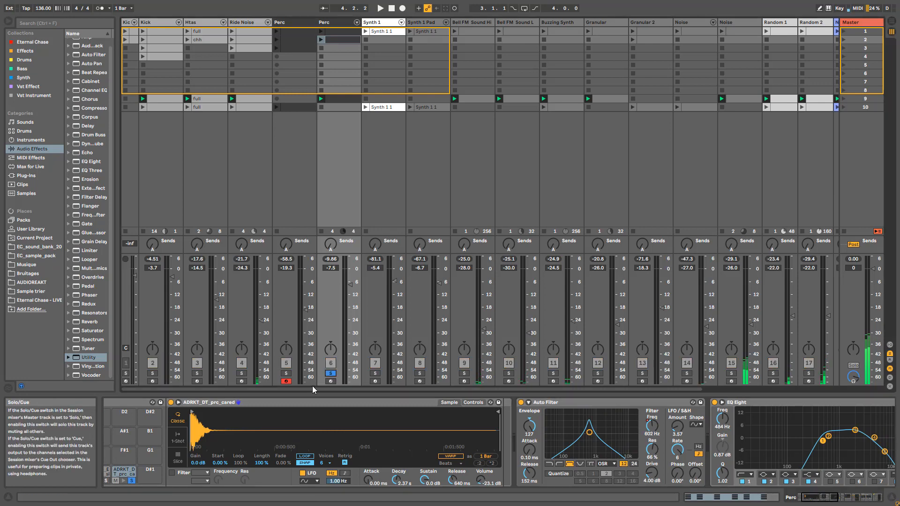
{"action": "key", "text": "space"}
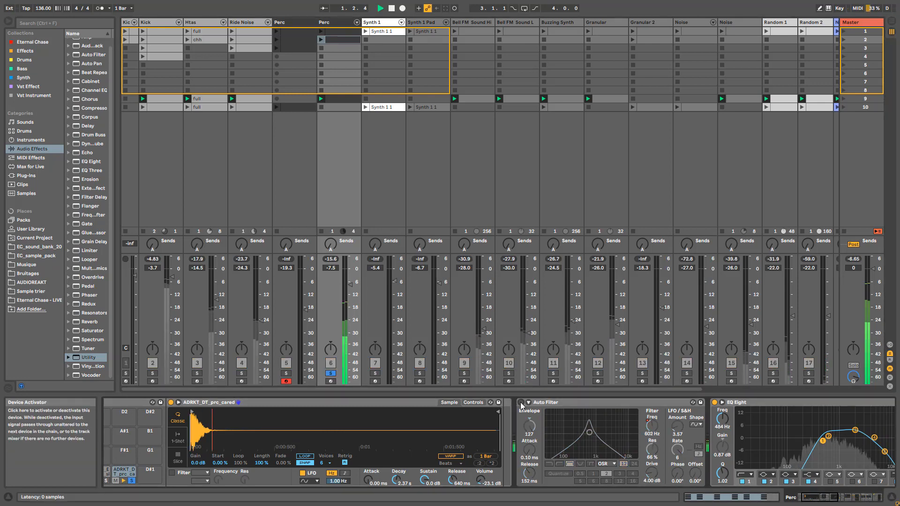
{"action": "left_click", "coordinate": [828, 497]}
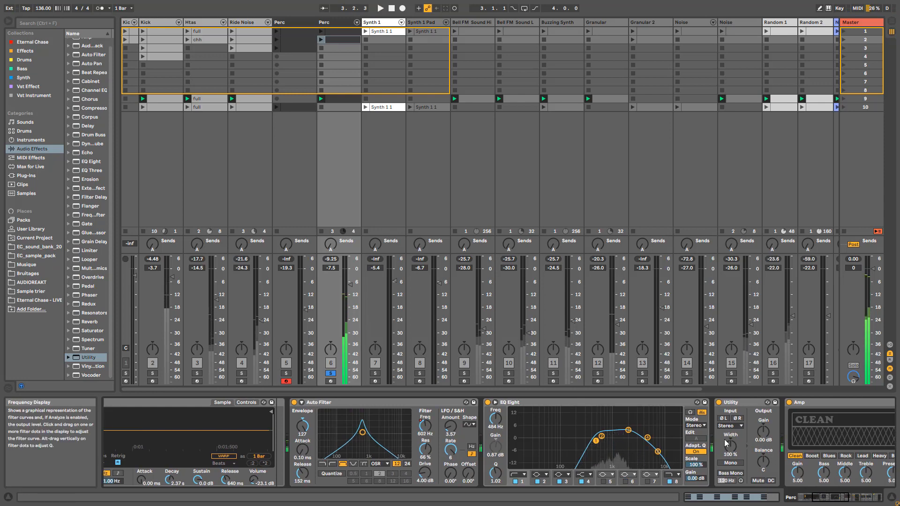
Step: Compare the second Perc track's sound with EQ Eight and Amp each switched off and back on
{"action": "left_click", "coordinate": [844, 495]}
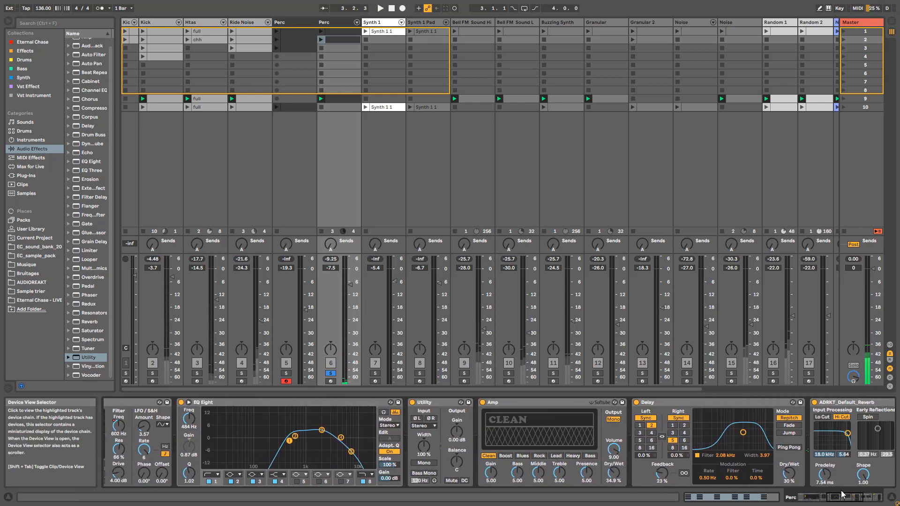
{"action": "left_click", "coordinate": [842, 496]}
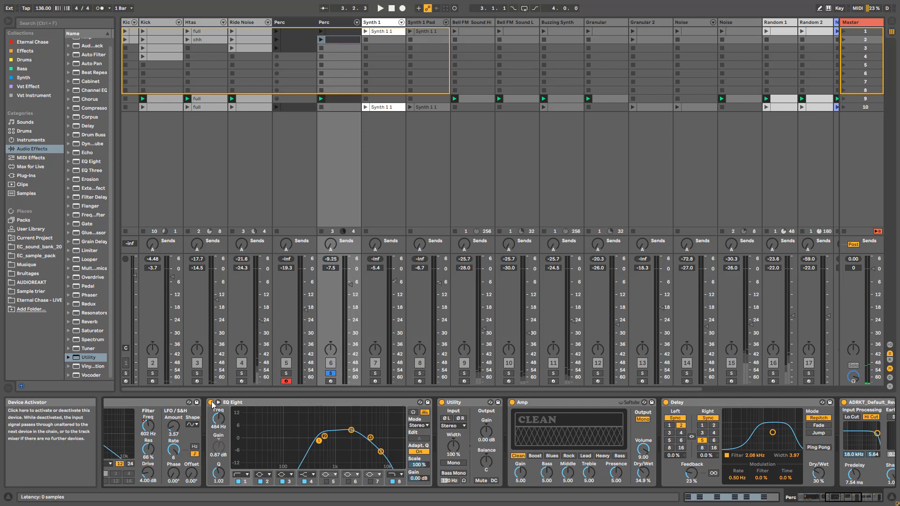
{"action": "key", "text": "space"}
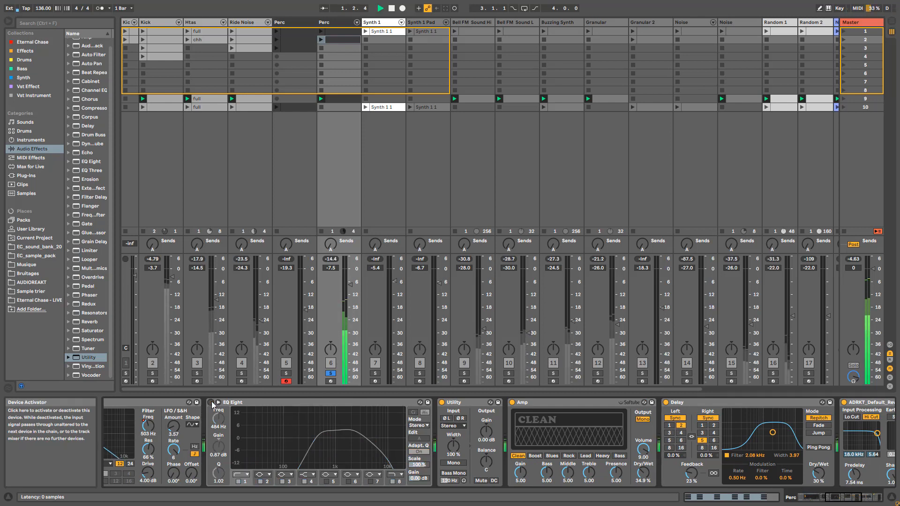
{"action": "left_click", "coordinate": [211, 402]}
{"action": "left_click", "coordinate": [512, 403]}
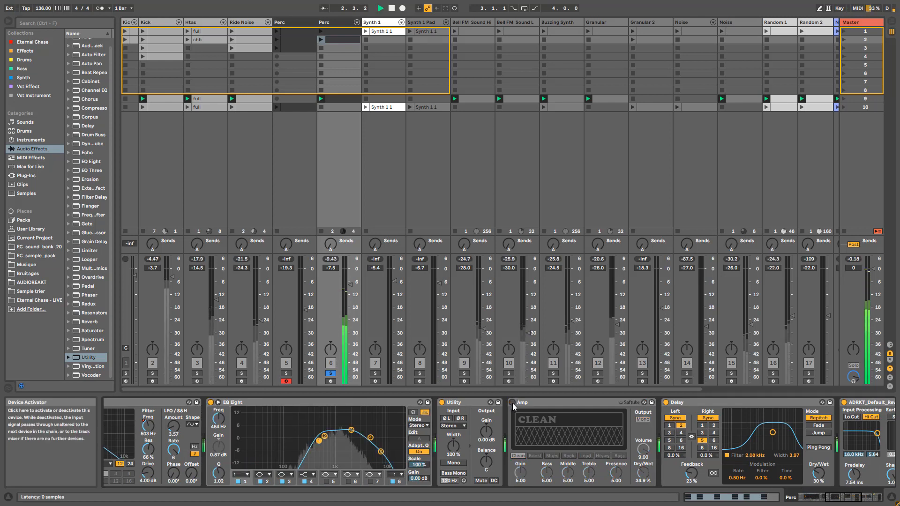
{"action": "left_click", "coordinate": [512, 403]}
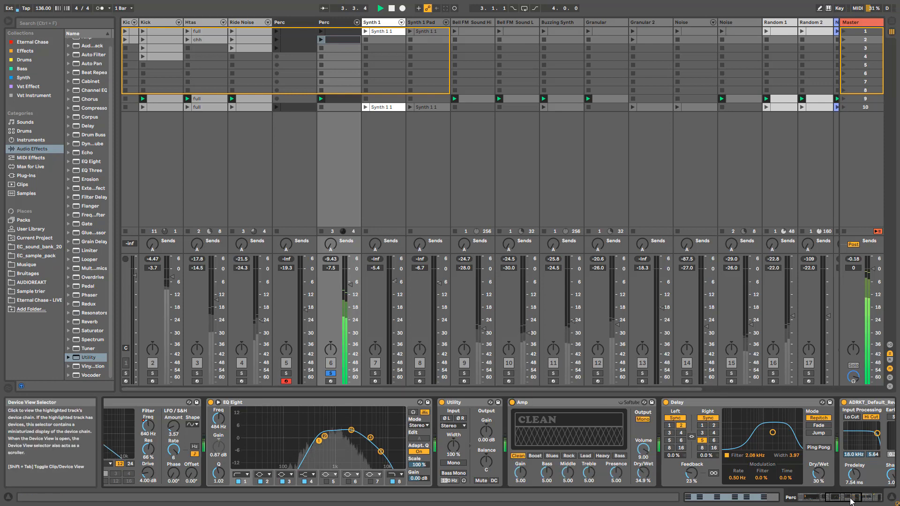
Step: Examine the second Perc track's Delay, ADRKT_Default_Reverb and Compressor, and select the first Perc track
{"action": "left_click_drag", "start_coordinate": [850, 498], "coordinate": [868, 499]}
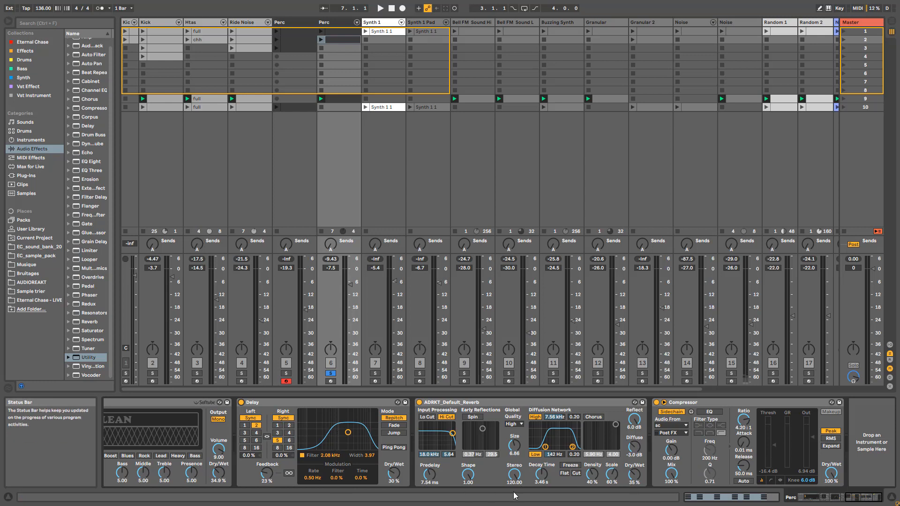
{"action": "left_click", "coordinate": [300, 23]}
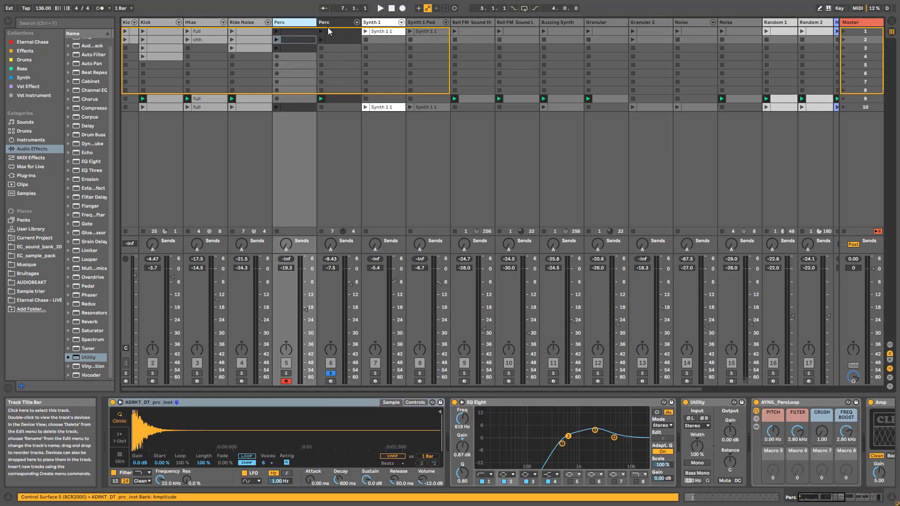
Step: Play the second Perc track on its own with its effects chain shown, and take it out of solo
{"action": "left_click", "coordinate": [330, 24]}
{"action": "left_click", "coordinate": [387, 341]}
{"action": "key", "text": "space"}
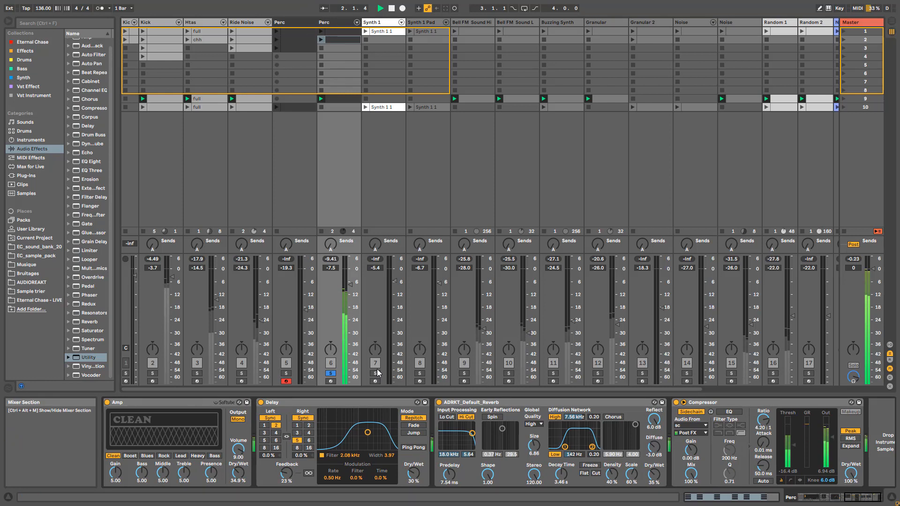
{"action": "left_click", "coordinate": [330, 373]}
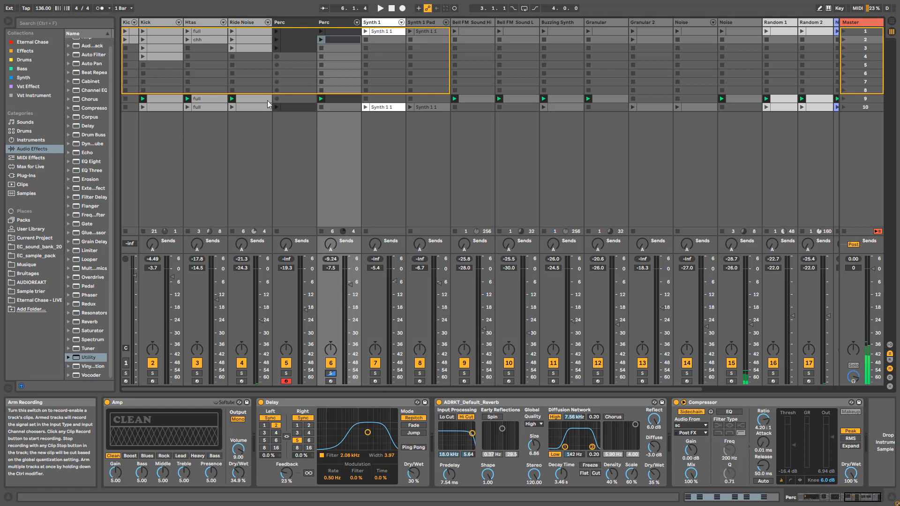
Step: Examine the first Perc track's scene 3 clip and compare its device chain, including the AYNIL_PercLoop rack, with the second Perc track's
{"action": "left_click", "coordinate": [290, 47]}
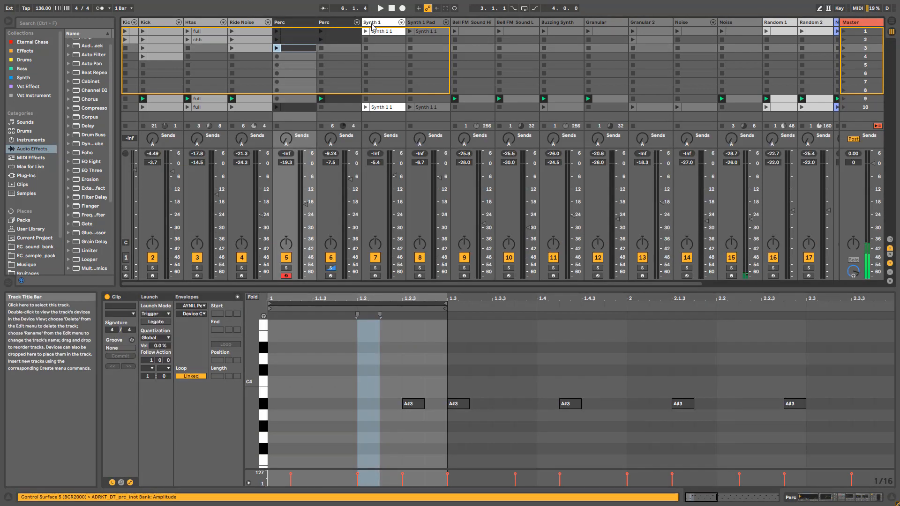
{"action": "double_click", "coordinate": [329, 28]}
{"action": "left_click", "coordinate": [298, 27]}
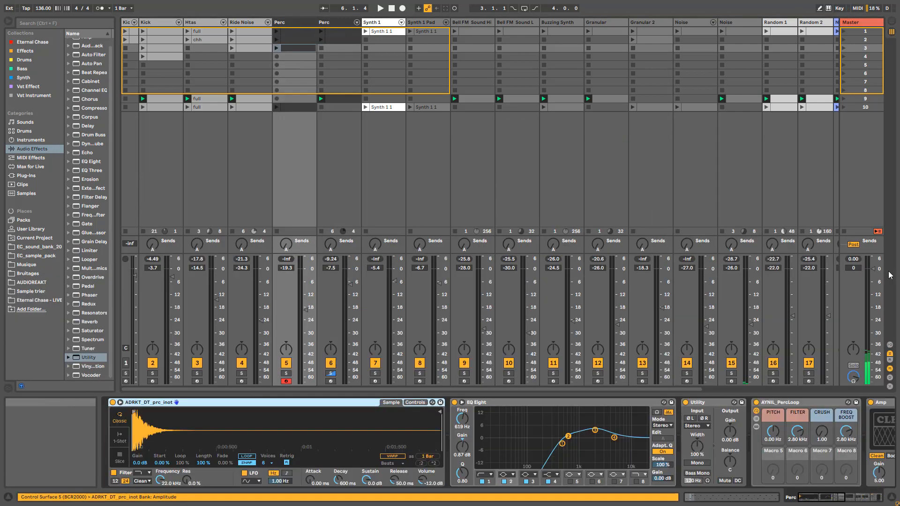
{"action": "left_click", "coordinate": [347, 23]}
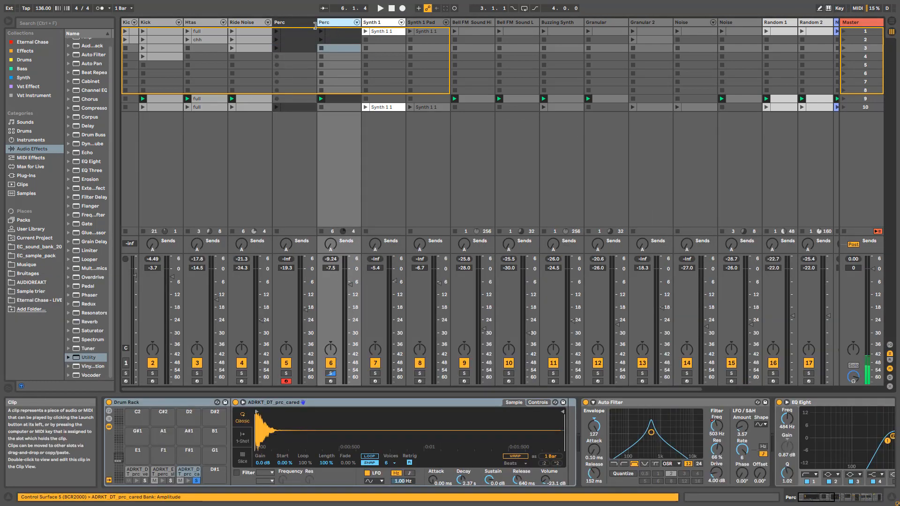
{"action": "key", "text": "Left"}
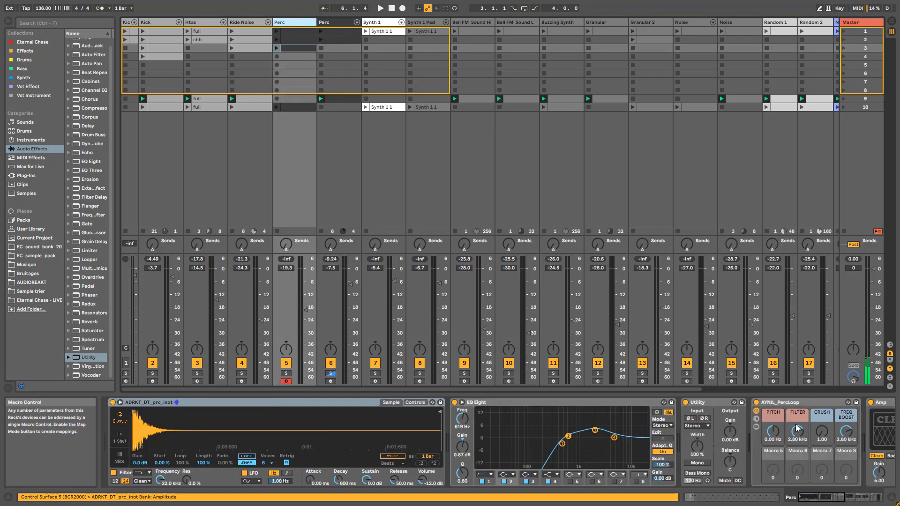
{"action": "left_click_drag", "start_coordinate": [818, 497], "coordinate": [825, 494]}
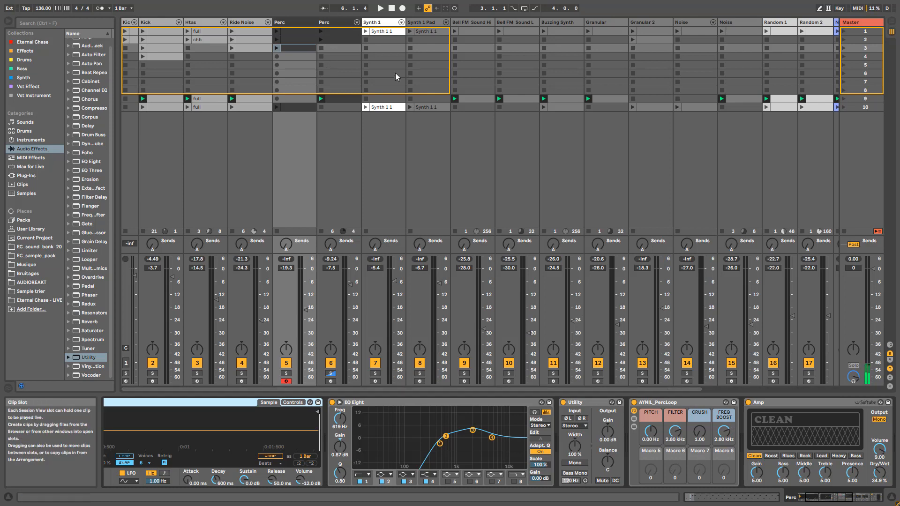
{"action": "left_click", "coordinate": [374, 23]}
{"action": "left_click", "coordinate": [295, 46]}
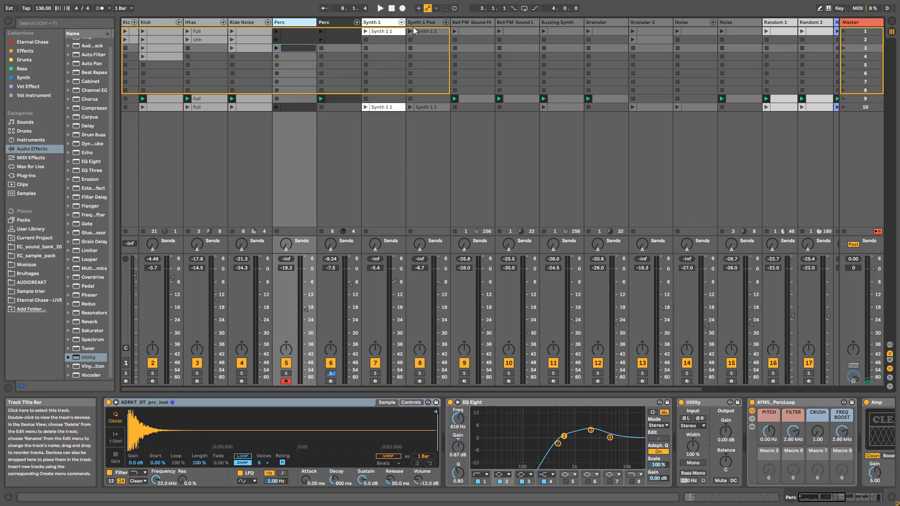
Step: Arm and solo the Synth 1 track, and launch scene 10
{"action": "left_click", "coordinate": [376, 23]}
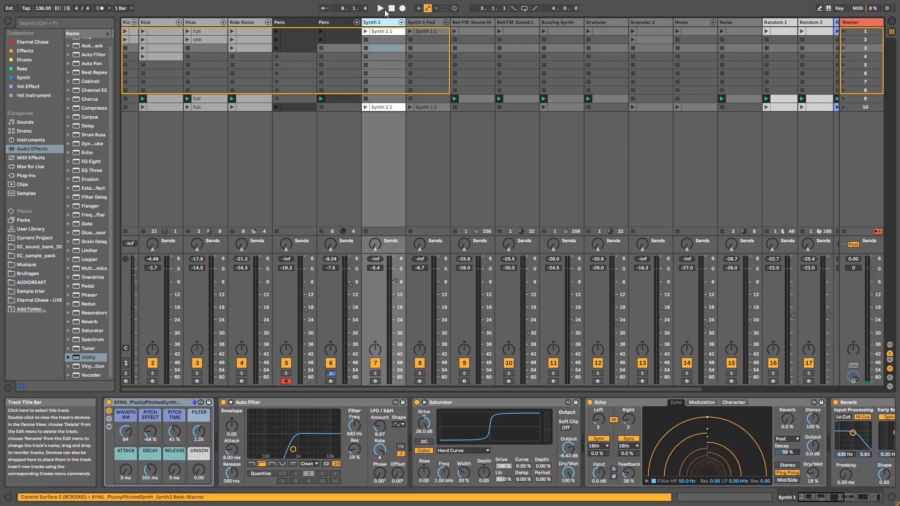
{"action": "left_click", "coordinate": [375, 381]}
{"action": "left_click", "coordinate": [375, 373]}
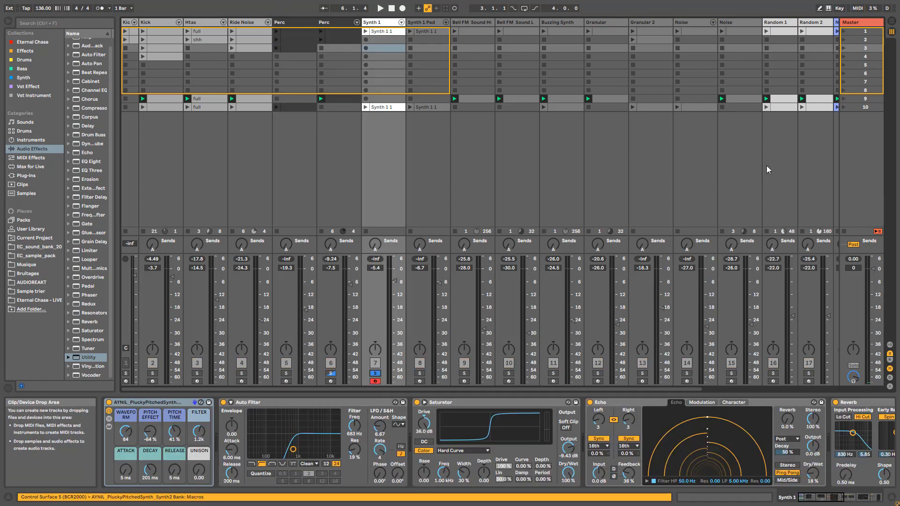
{"action": "left_click", "coordinate": [843, 108]}
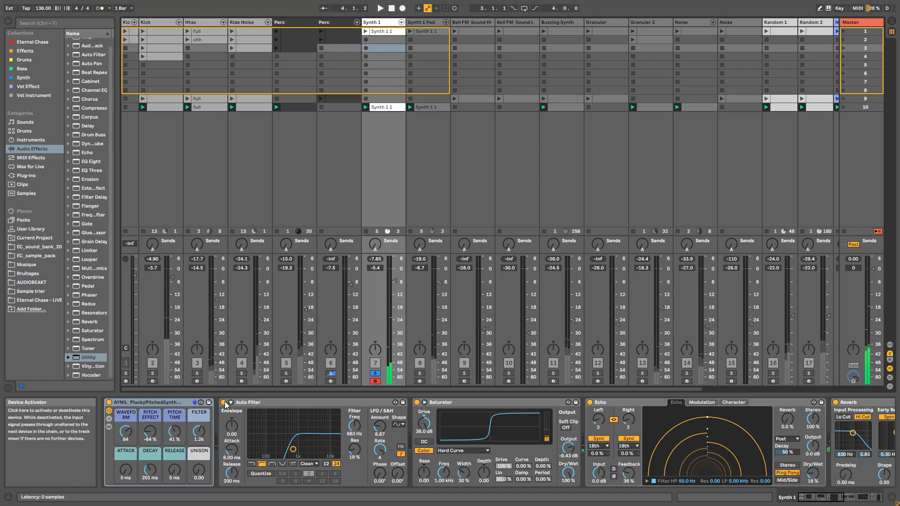
Step: Switch off Synth 1's Auto Filter, Saturator, Echo and Reverb to leave the synth dry
{"action": "left_click", "coordinate": [417, 402]}
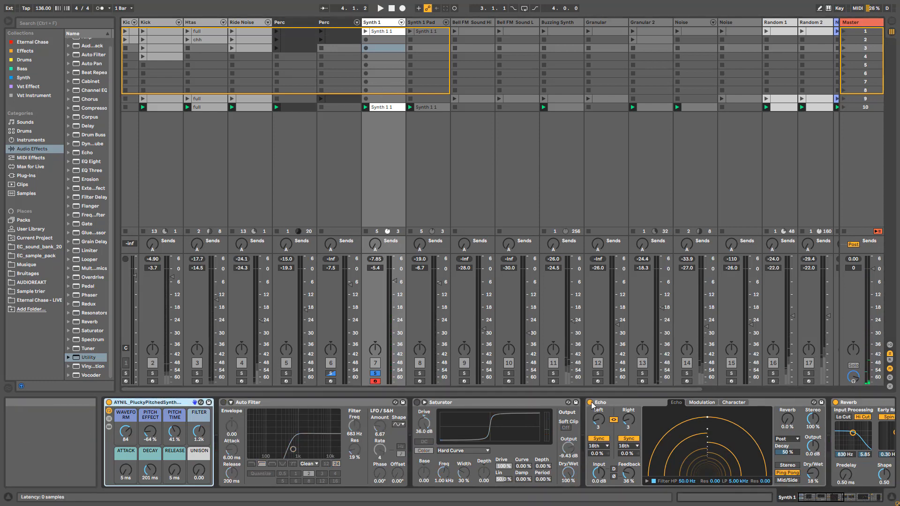
{"action": "left_click", "coordinate": [590, 402]}
{"action": "scroll", "coordinate": [657, 446], "scroll_direction": "right", "scroll_amount": 10}
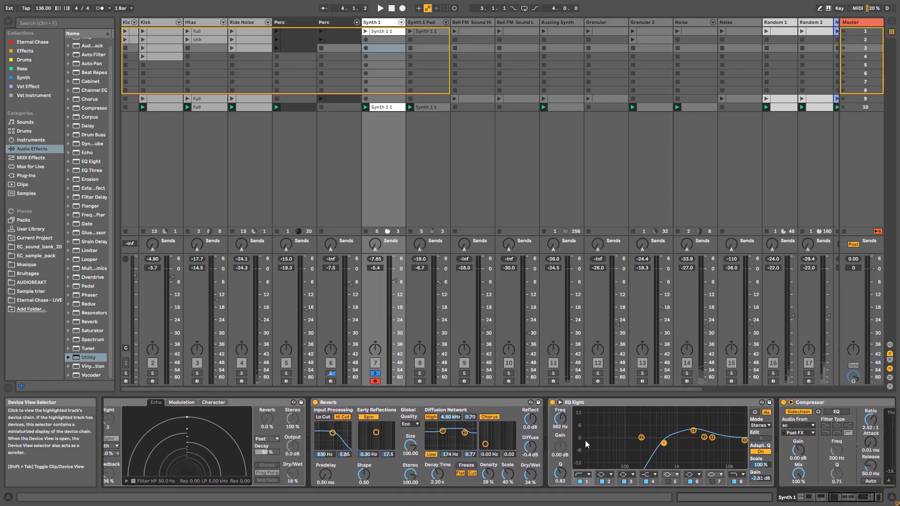
{"action": "left_click", "coordinate": [315, 403]}
{"action": "scroll", "coordinate": [703, 445], "scroll_direction": "left", "scroll_amount": 10}
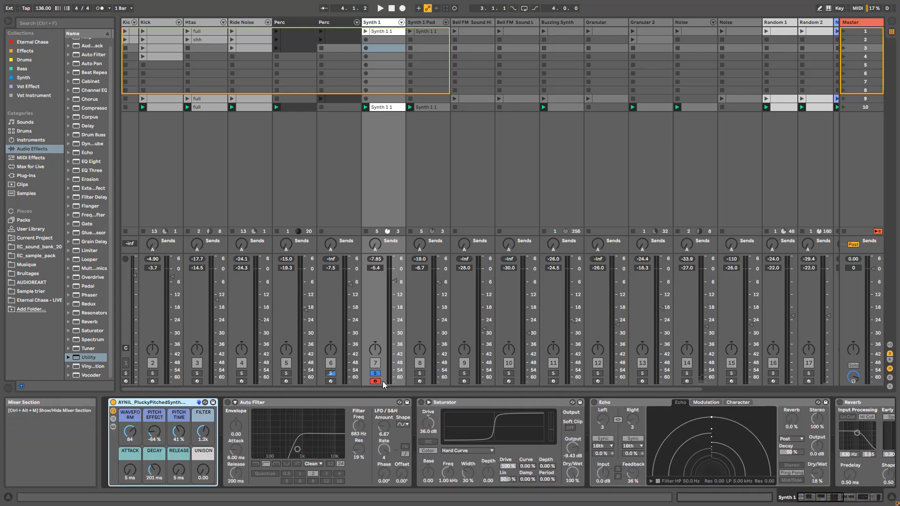
Step: Play the dry Synth 1 sound and examine the notes of its scene 10 clip
{"action": "key", "text": "space"}
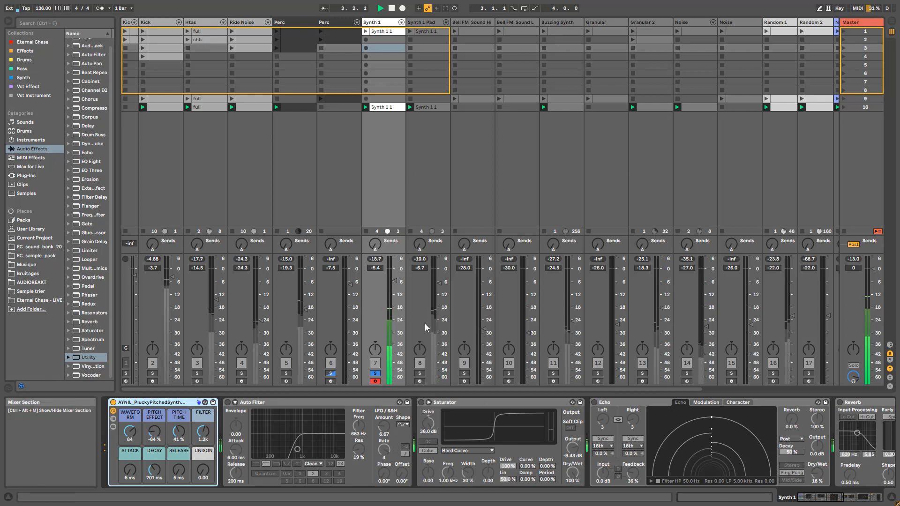
{"action": "key", "text": "space"}
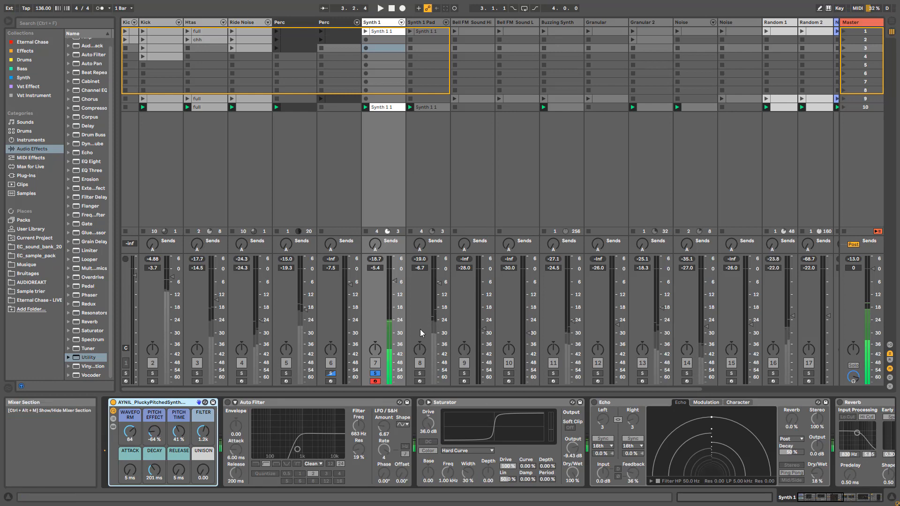
{"action": "double_click", "coordinate": [387, 111]}
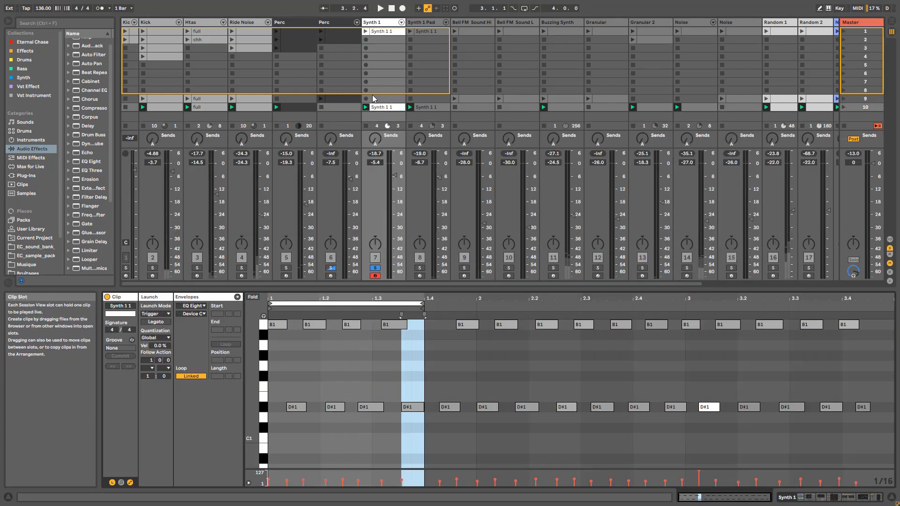
{"action": "double_click", "coordinate": [381, 24]}
Step: Replay Synth 1 while inspecting the Analog synth inside the AYNIL_PluckyPitchedSynth rack
{"action": "key", "text": "space"}
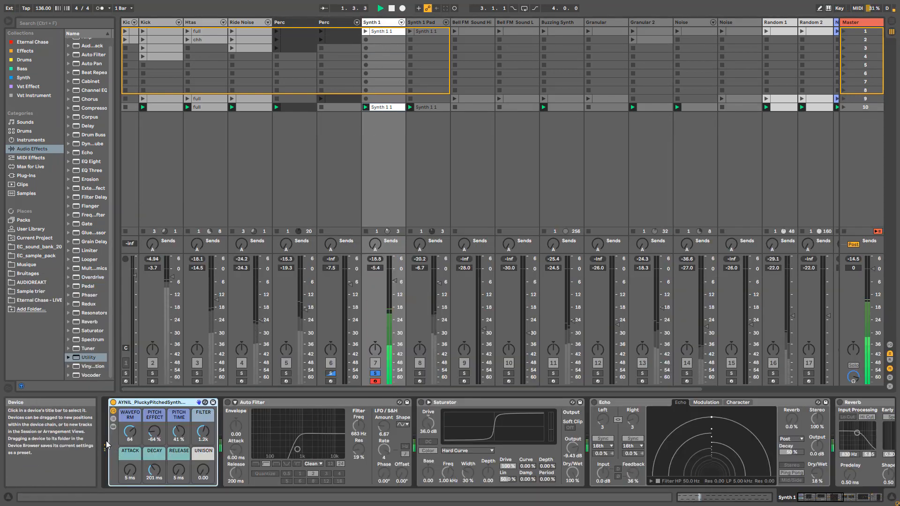
{"action": "left_click", "coordinate": [113, 428]}
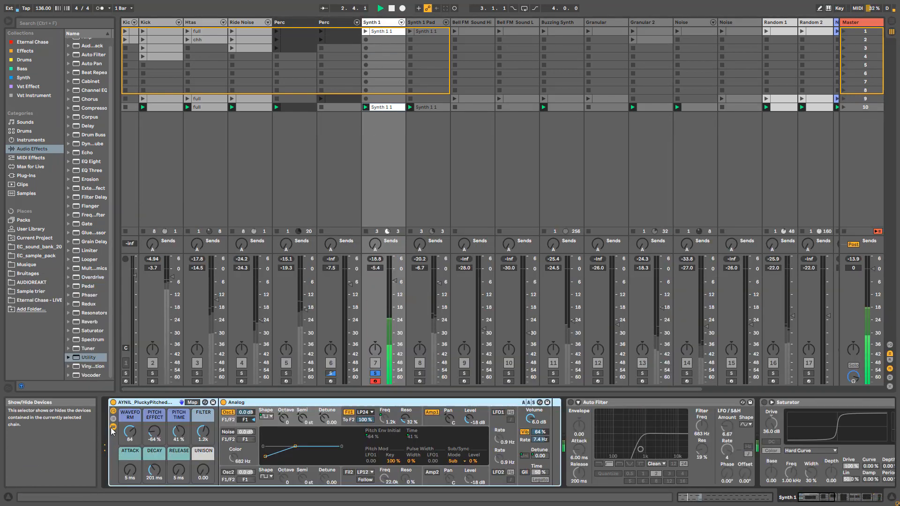
{"action": "left_click", "coordinate": [112, 427]}
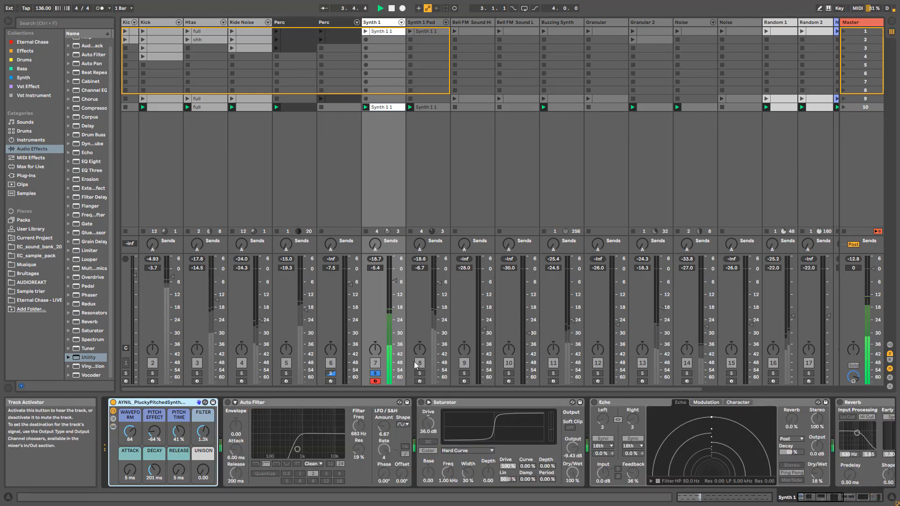
{"action": "key", "text": "space"}
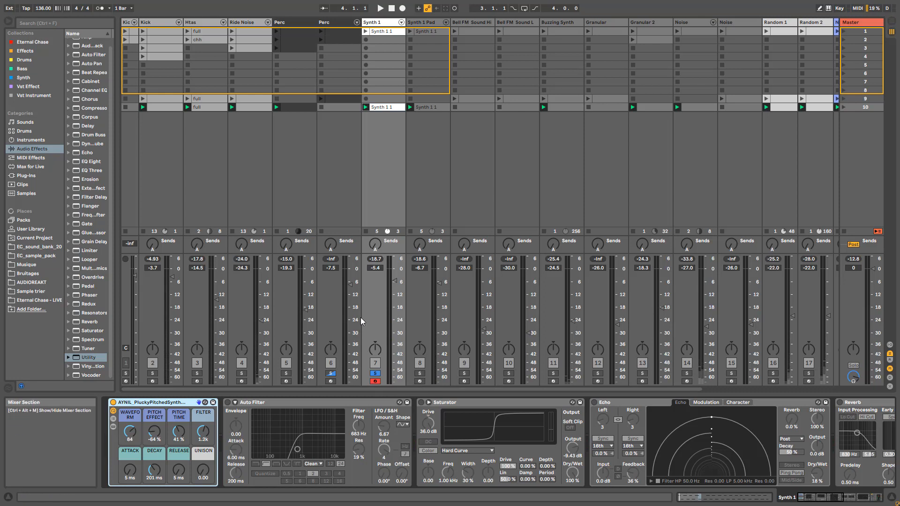
Step: Switch Synth 1's Saturator back on while its pattern plays
{"action": "key", "text": "space"}
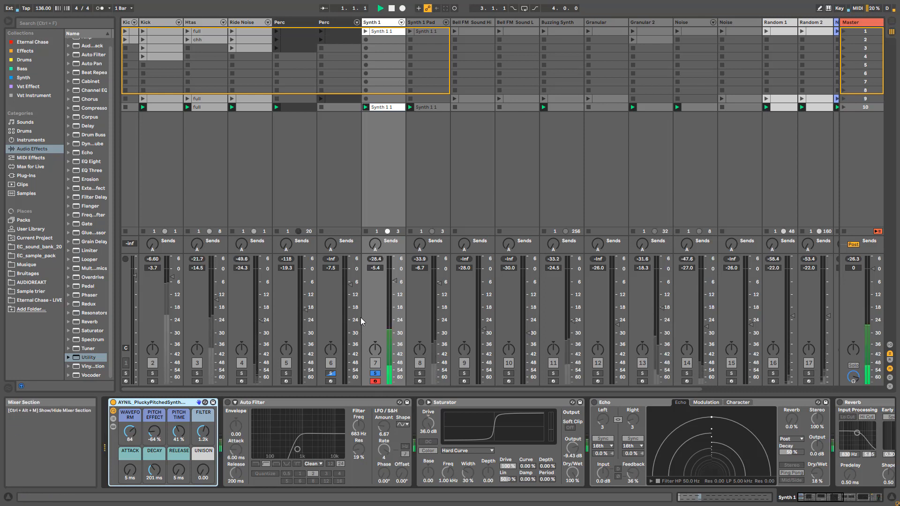
{"action": "left_click", "coordinate": [420, 403]}
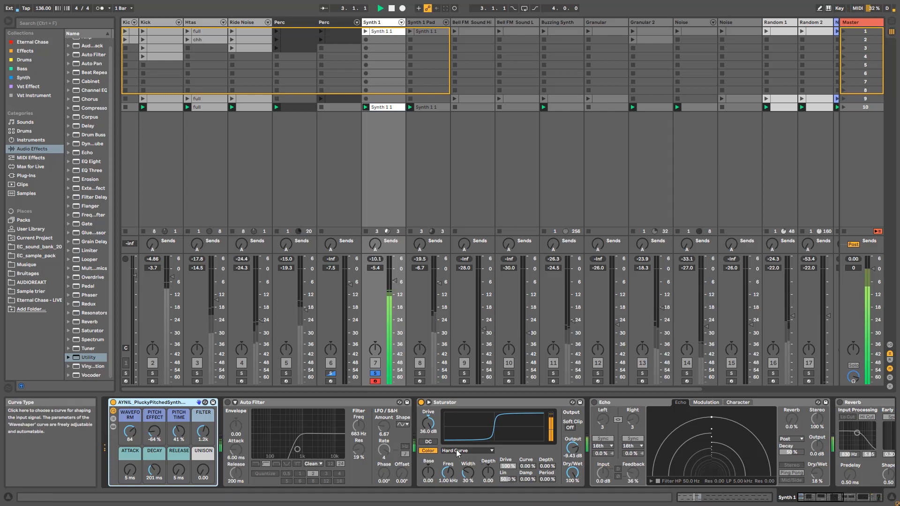
{"action": "key", "text": "space"}
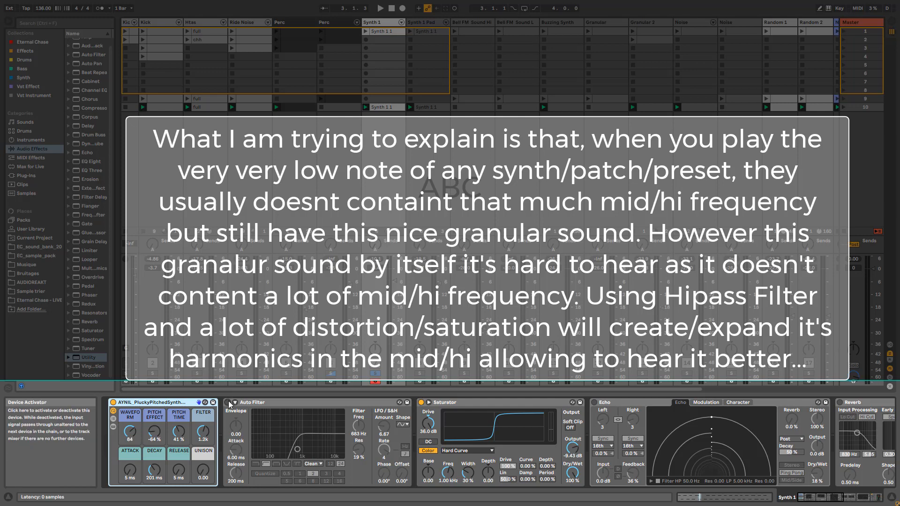
Step: Compare the saturated Synth 1 sound with the Auto Filter off and on, and leave the filter on
{"action": "key", "text": "space"}
{"action": "key", "text": "space"}
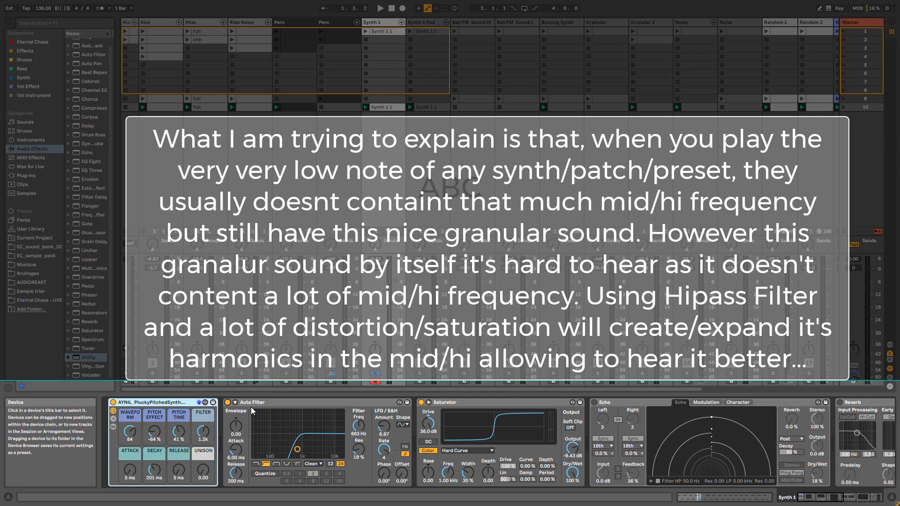
{"action": "key", "text": "space"}
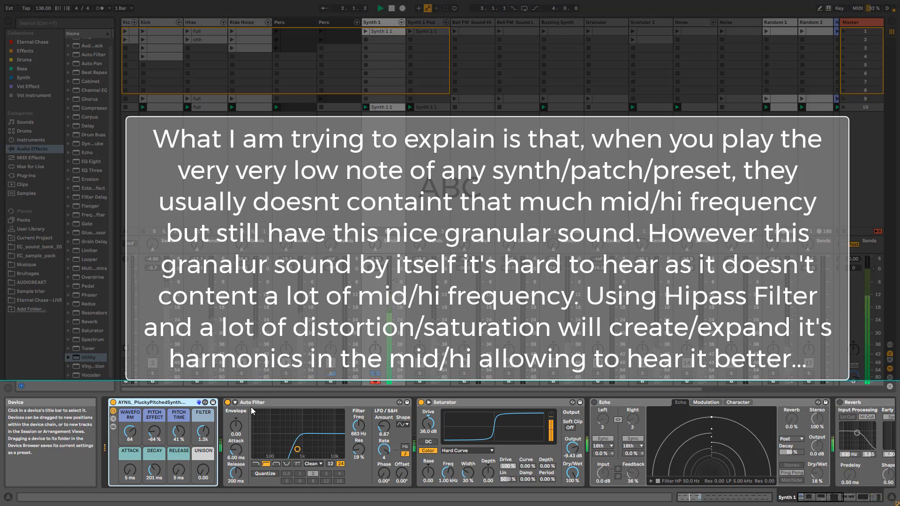
{"action": "left_click", "coordinate": [228, 402]}
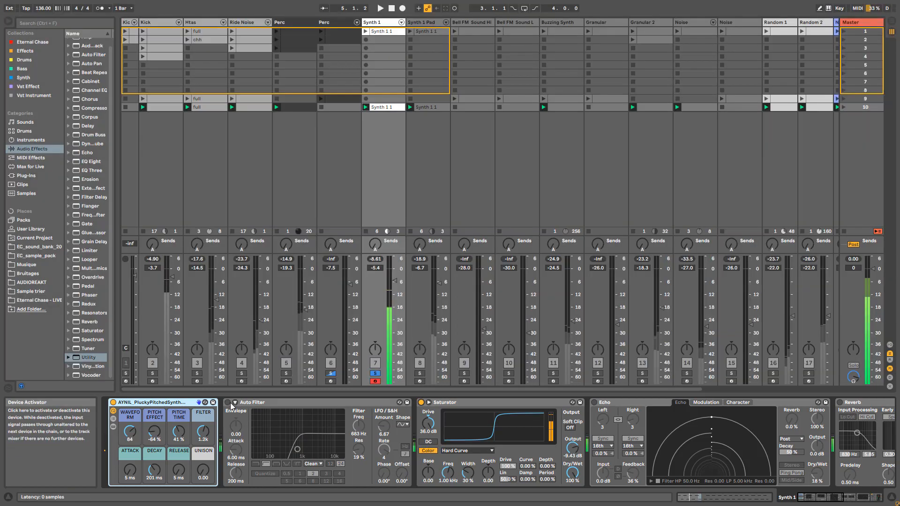
{"action": "left_click", "coordinate": [230, 404]}
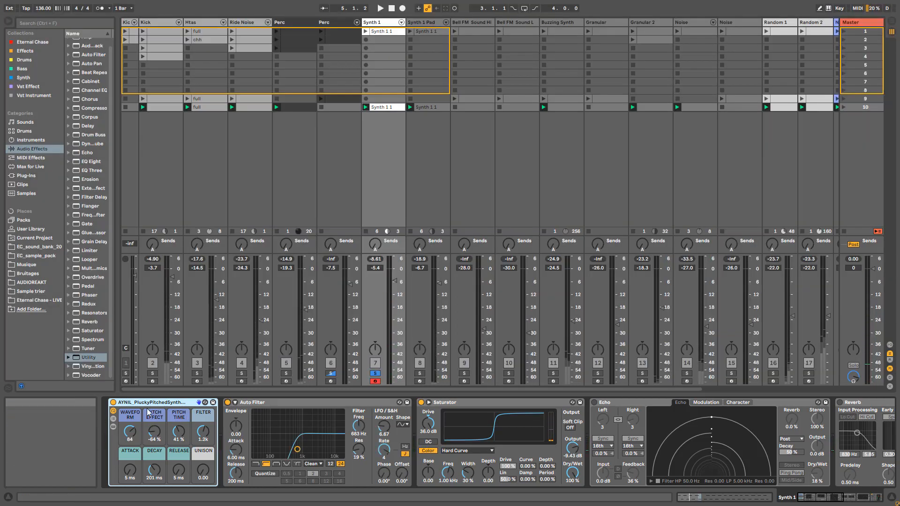
Step: Inspect the rack's Analog synth and vary its pitch macros during playback, ending with PITCH EFFECT at -64 % and PITCH TIME at 18 %
{"action": "left_click", "coordinate": [114, 427]}
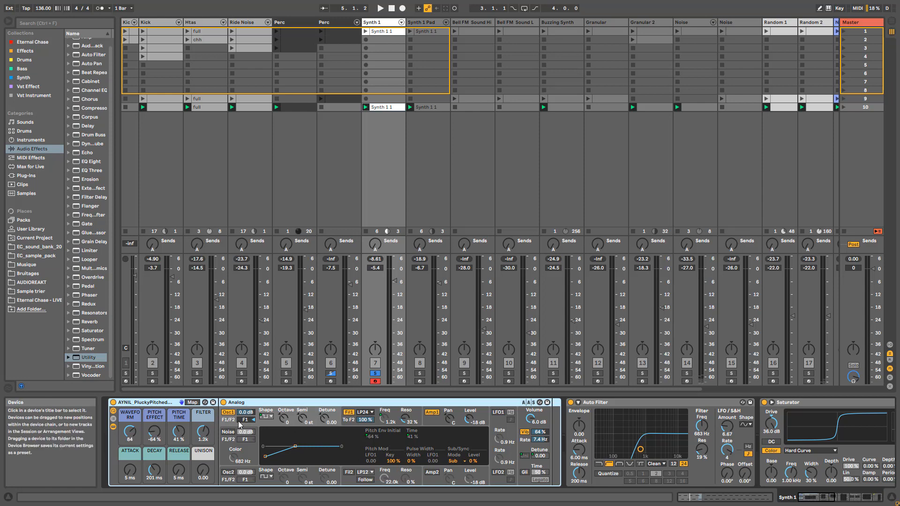
{"action": "left_click", "coordinate": [114, 427]}
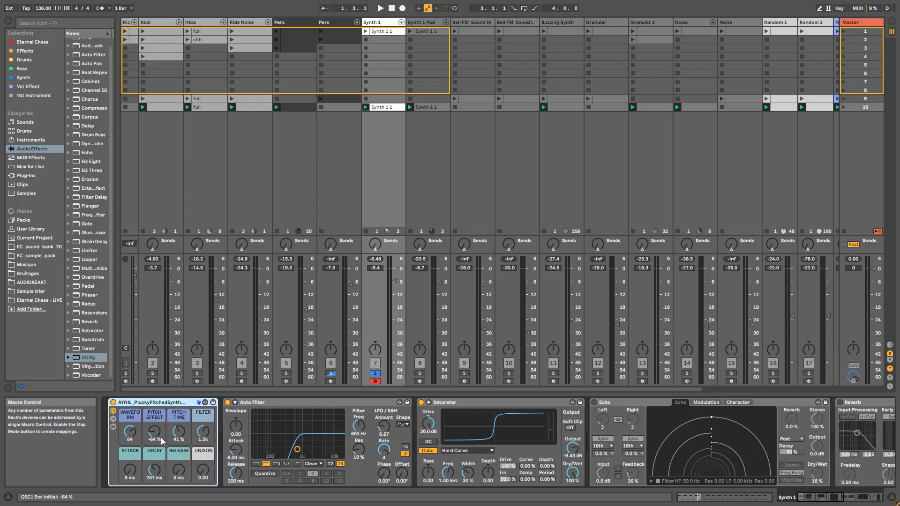
{"action": "key", "text": "space"}
{"action": "left_click_drag", "start_coordinate": [155, 436], "coordinate": [179, 437]}
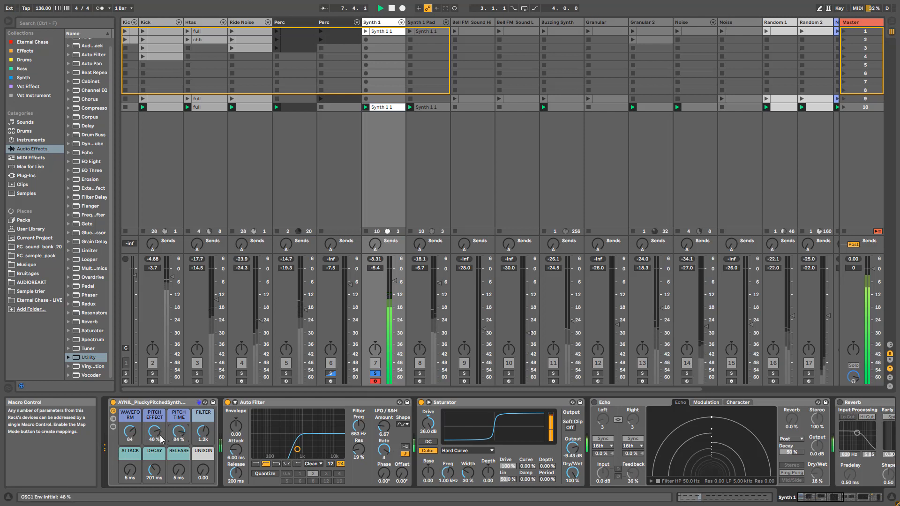
{"action": "key", "text": "space"}
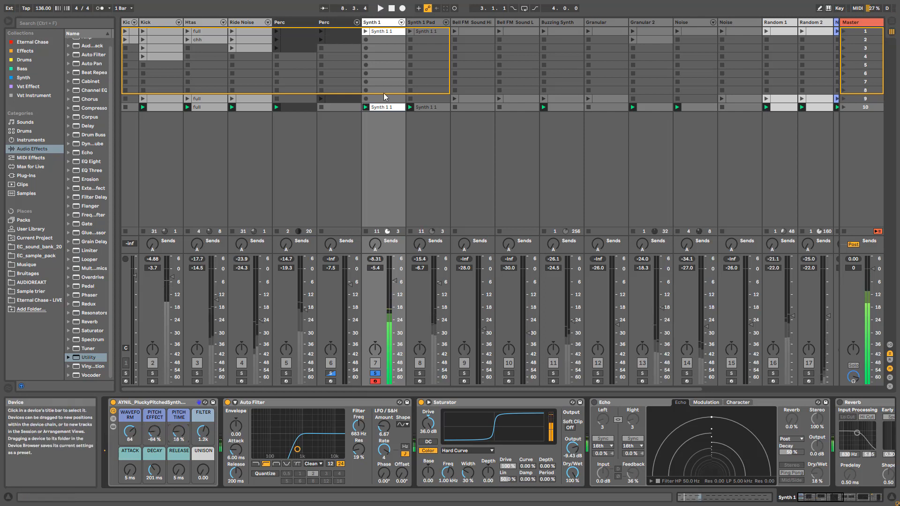
Step: Review the note pattern of Synth 1's scene 10 clip and return to the track's synth rack
{"action": "double_click", "coordinate": [383, 107]}
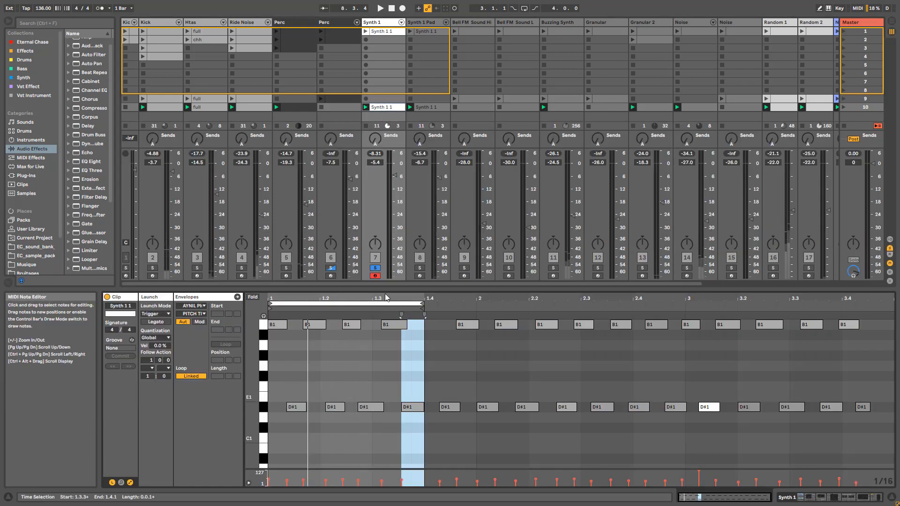
{"action": "double_click", "coordinate": [375, 24]}
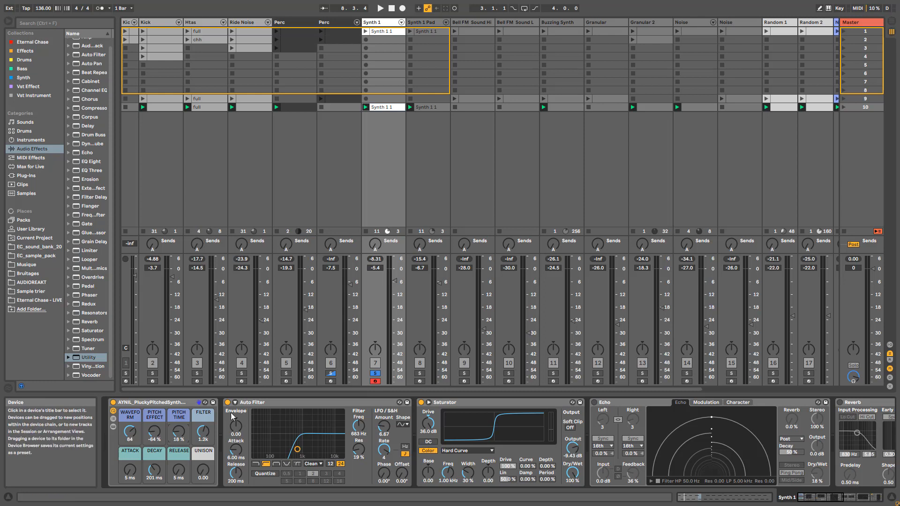
{"action": "left_click", "coordinate": [170, 405]}
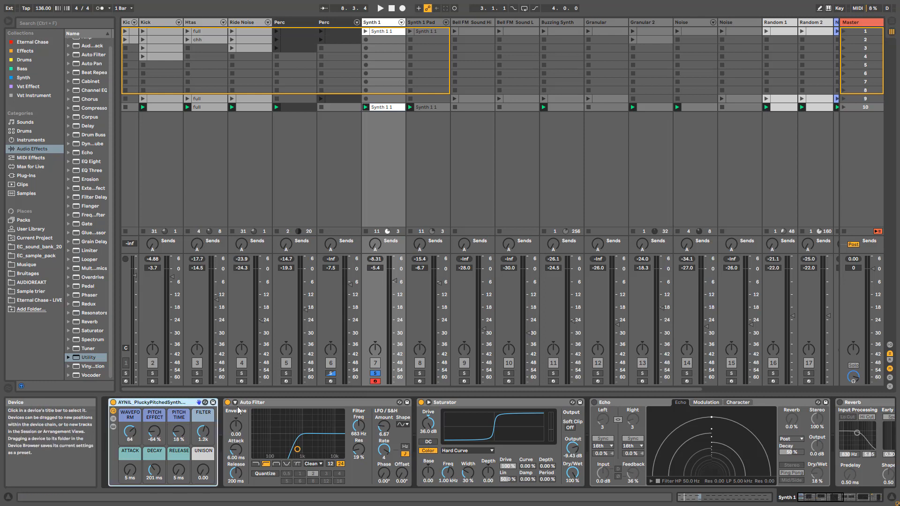
Step: Review the notes of Synth 1's scene 10 clip after a short playback, and return to the track's Saturator settings
{"action": "key", "text": "space"}
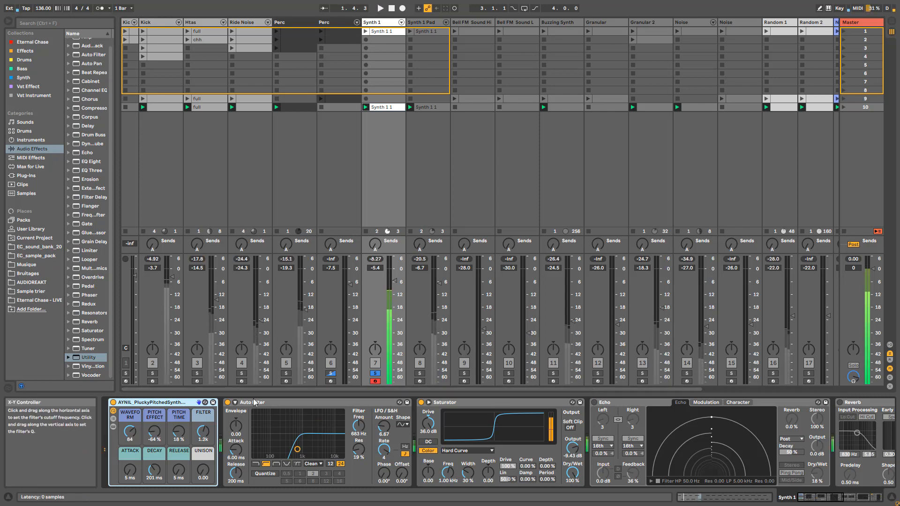
{"action": "double_click", "coordinate": [391, 108]}
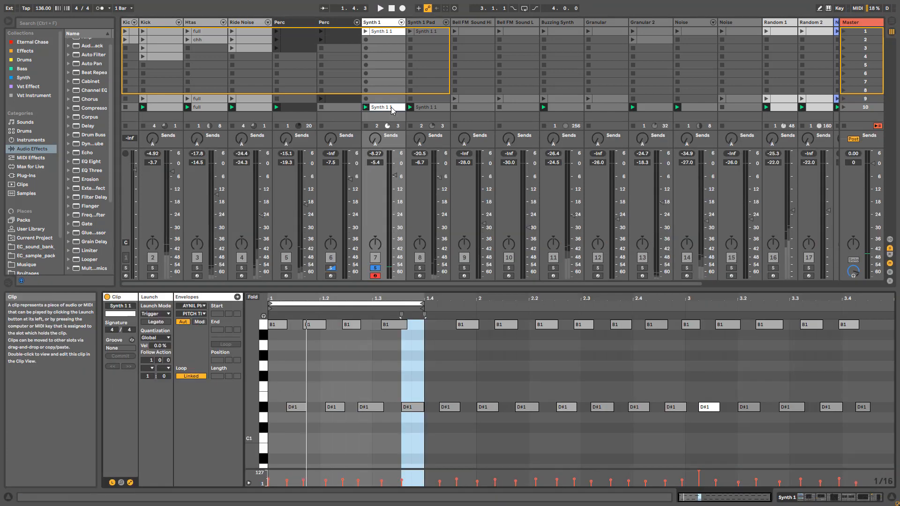
{"action": "left_click", "coordinate": [387, 22]}
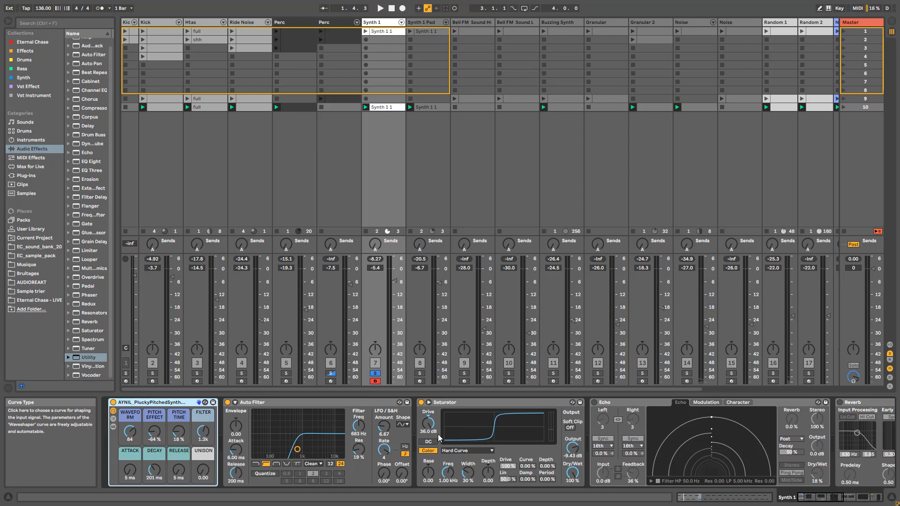
{"action": "left_click", "coordinate": [469, 405]}
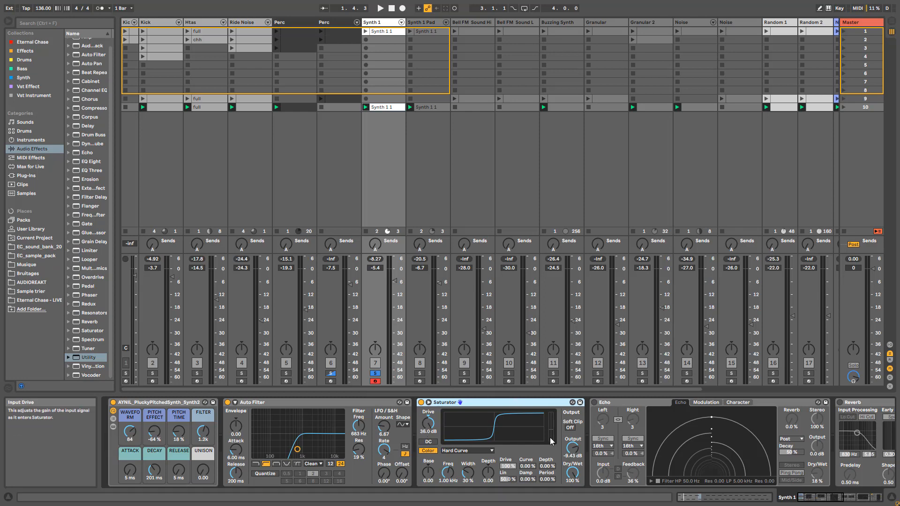
Step: Switch on Synth 1's Echo, Reverb and EQ Eight one after another during playback, ending at the sidechained Compressor
{"action": "key", "text": "space"}
{"action": "left_click", "coordinate": [816, 503]}
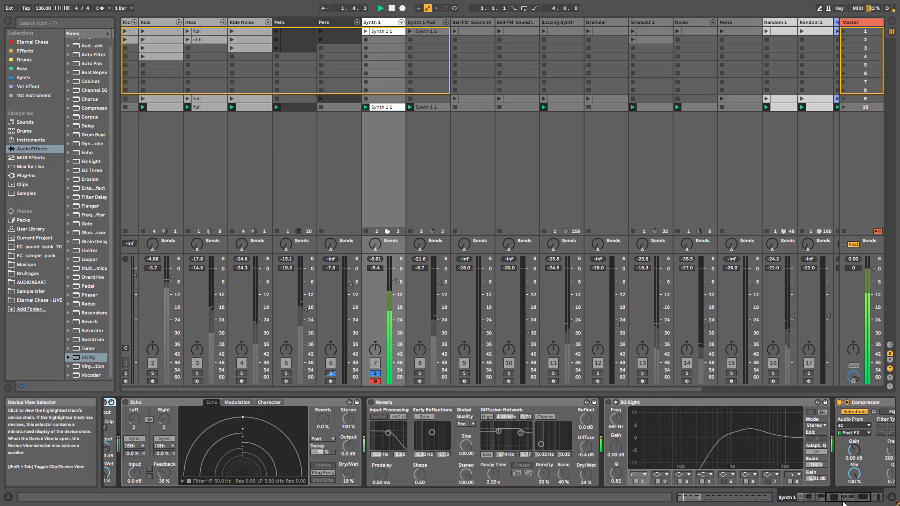
{"action": "left_click", "coordinate": [125, 402]}
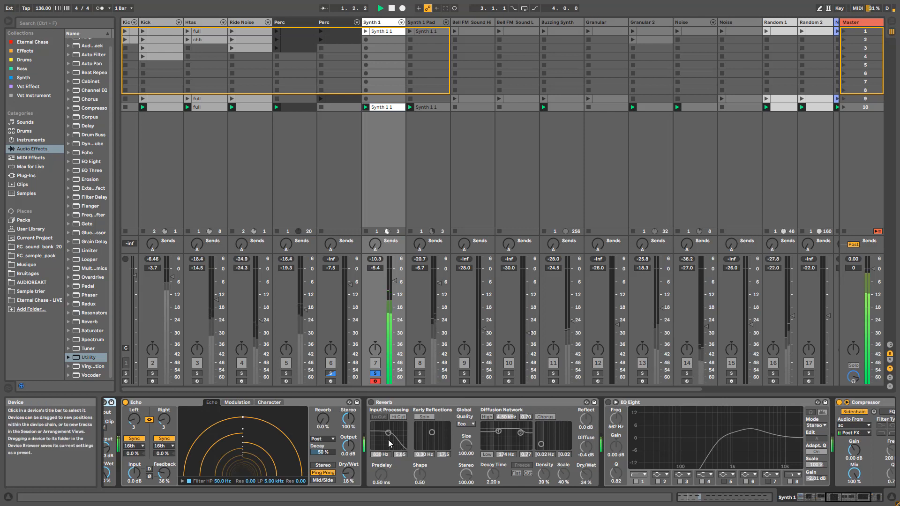
{"action": "left_click", "coordinate": [374, 403]}
{"action": "left_click", "coordinate": [371, 402]}
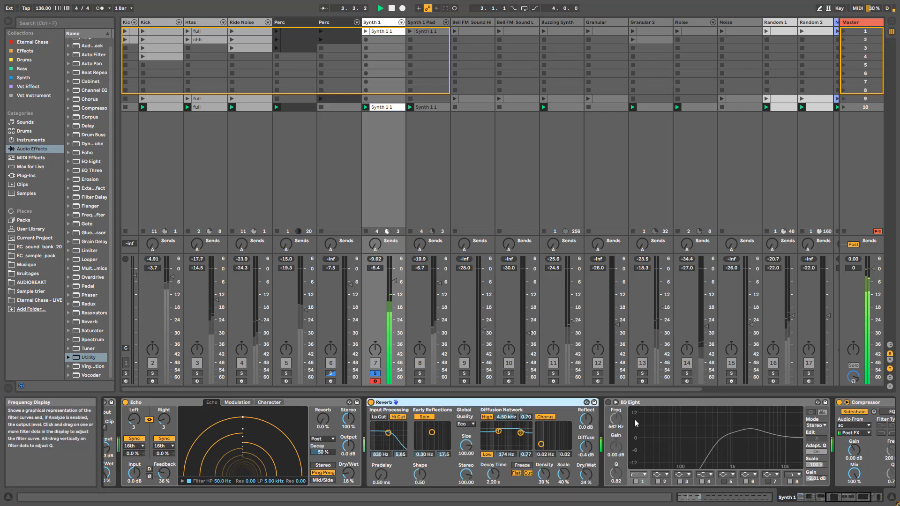
{"action": "left_click", "coordinate": [609, 403]}
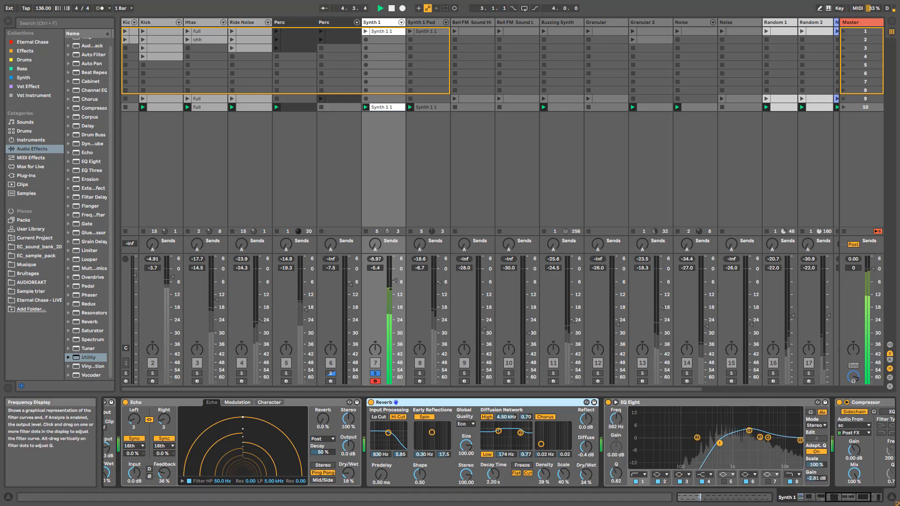
{"action": "left_click", "coordinate": [866, 499]}
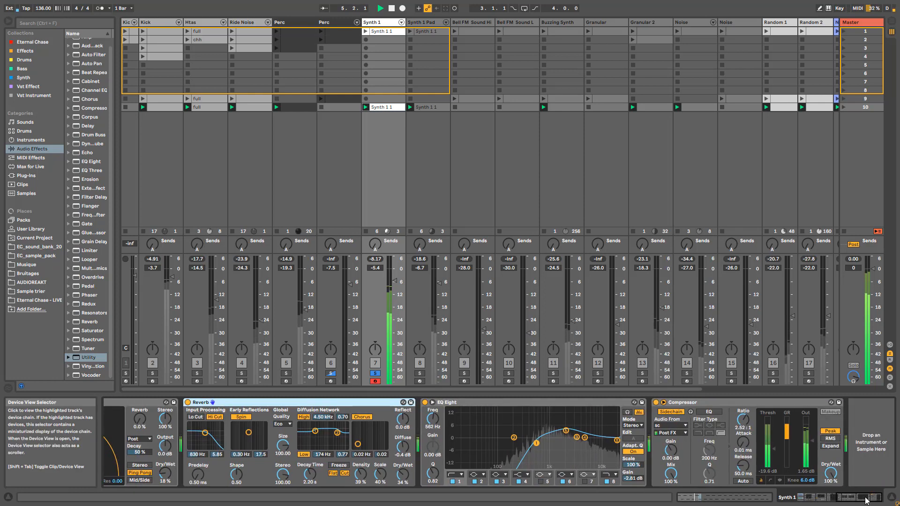
Step: Launch Synth 1's scene 1 clip, stop playback and return to the start of the track's device chain
{"action": "left_click", "coordinate": [365, 31]}
{"action": "key", "text": "space"}
{"action": "scroll", "coordinate": [277, 421], "scroll_direction": "left", "scroll_amount": 10}
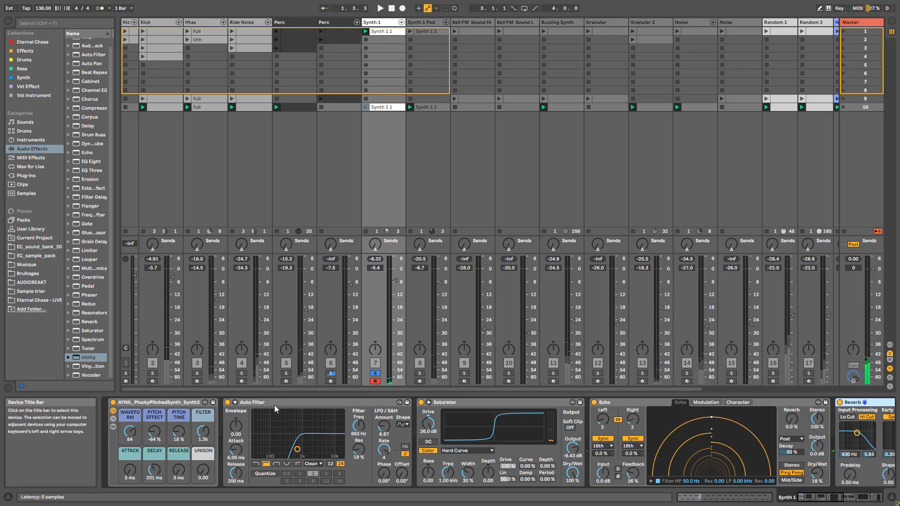
{"action": "left_click", "coordinate": [840, 403]}
{"action": "left_click", "coordinate": [594, 403]}
{"action": "left_click", "coordinate": [421, 402]}
{"action": "left_click", "coordinate": [227, 403]}
{"action": "key", "text": "ctrl+z"}
{"action": "key", "text": "ctrl+z"}
{"action": "key", "text": "ctrl+z"}
{"action": "key", "text": "ctrl+z"}
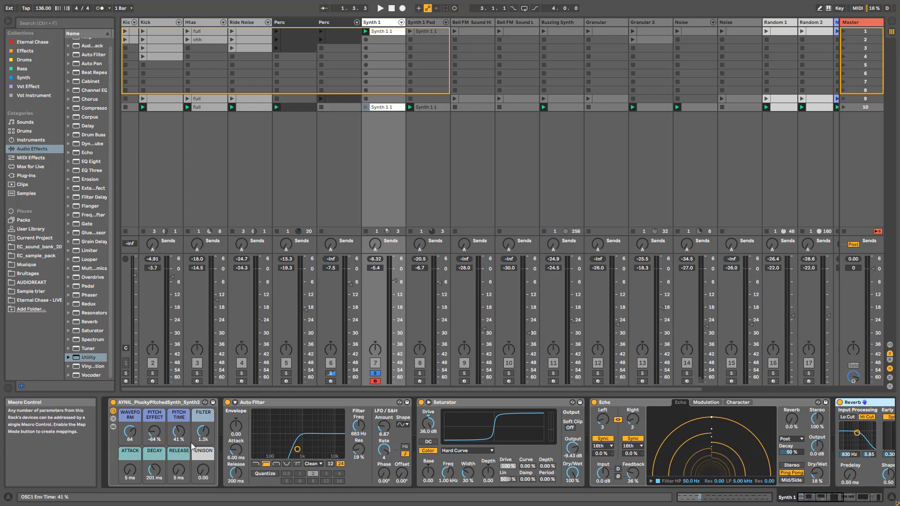
Step: Listen to Synth 1's scene 1 clip with PITCH TIME at 41 % and review its effect chain through to the Compressor
{"action": "key", "text": "space"}
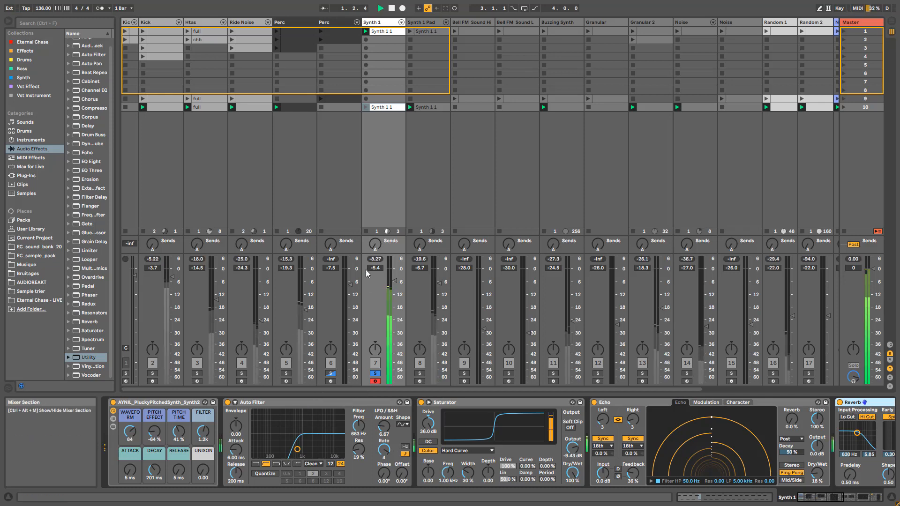
{"action": "left_click", "coordinate": [846, 491]}
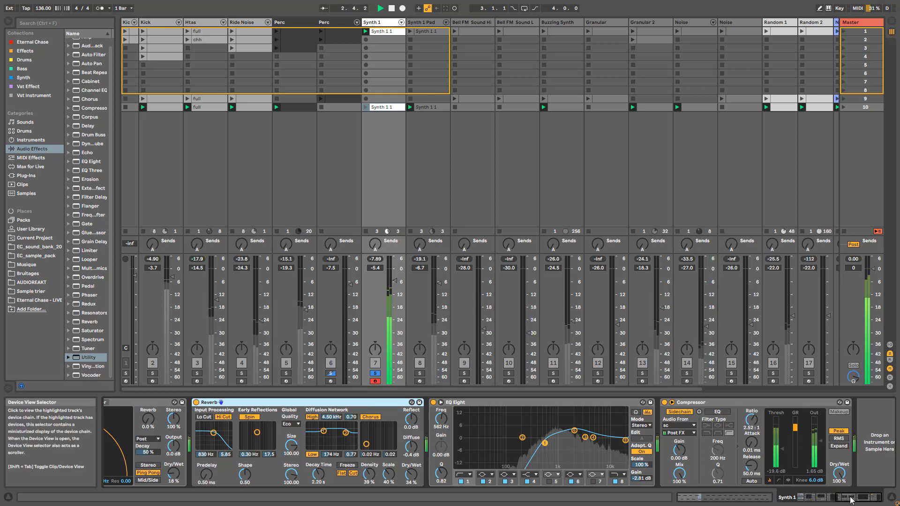
{"action": "left_click_drag", "start_coordinate": [850, 497], "coordinate": [806, 490]}
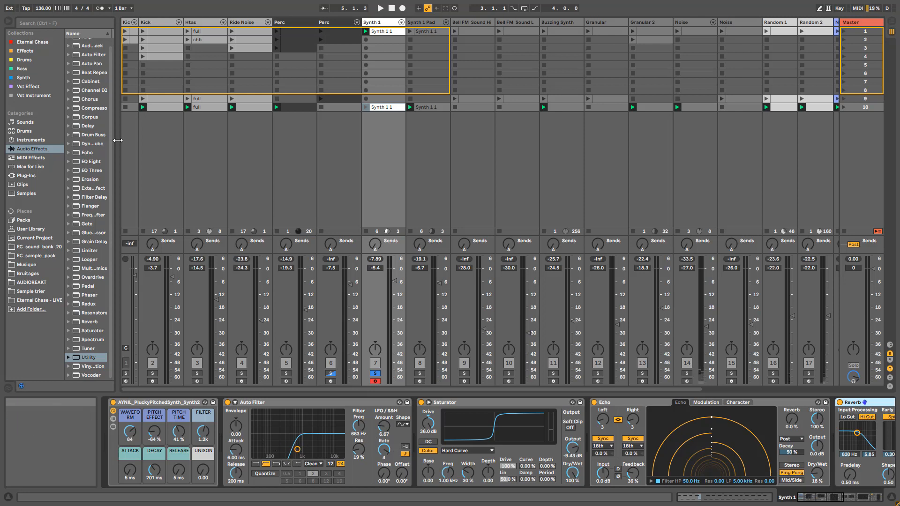
Step: Add an Auto Pan after the Compressor at the end of Synth 1's effect chain
{"action": "left_click_drag", "start_coordinate": [117, 143], "coordinate": [201, 135]}
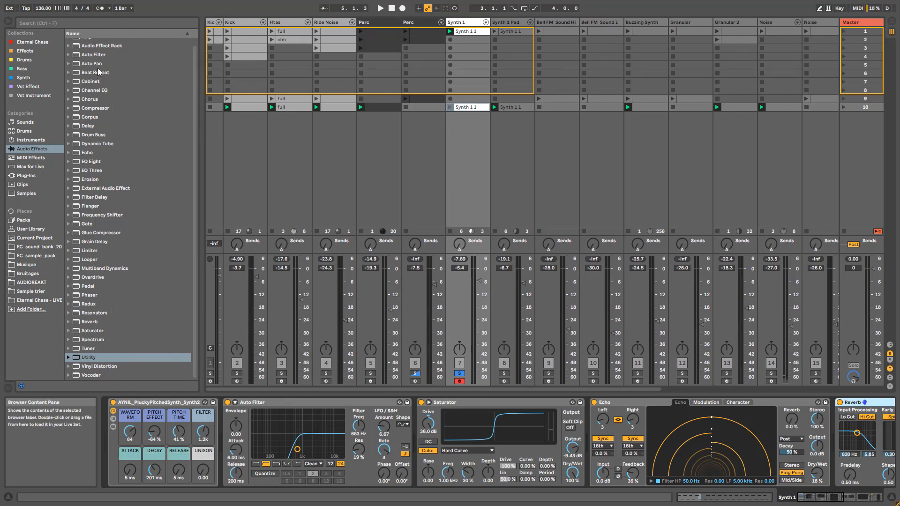
{"action": "scroll", "coordinate": [89, 68], "scroll_direction": "up", "scroll_amount": 1}
{"action": "left_click", "coordinate": [88, 68]}
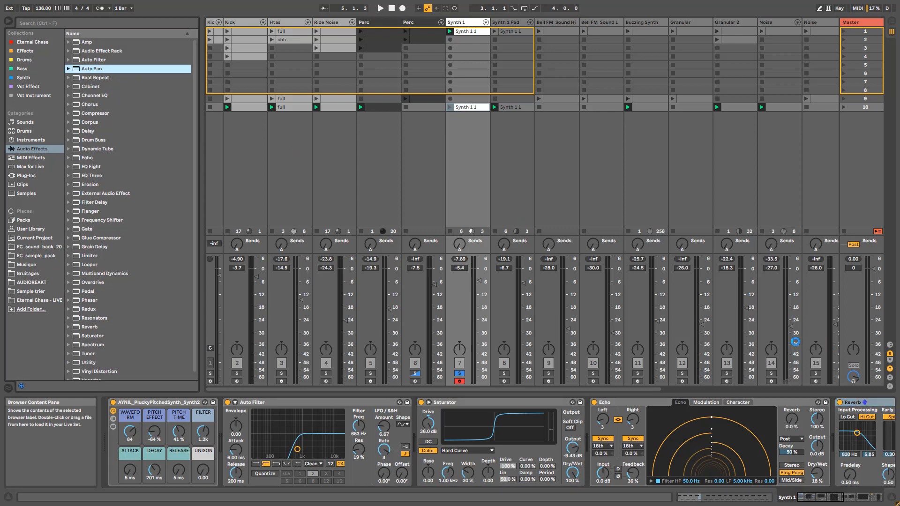
{"action": "key", "text": "Return"}
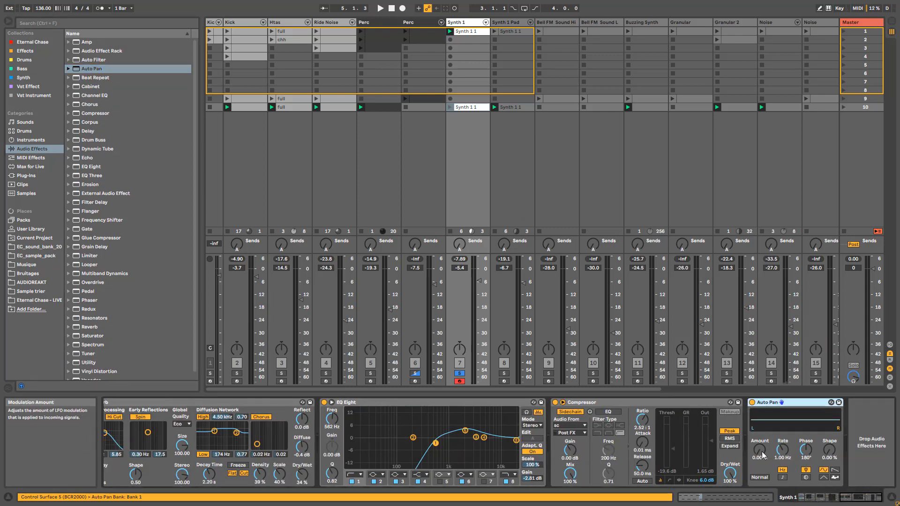
Step: Set the Auto Pan's rate to 0.08 Hz and its amount to 44.5 %, listening to Synth 1 while adjusting
{"action": "mouse_move", "coordinate": [762, 453]}
{"action": "left_mouse_down"}
{"action": "mouse_move", "coordinate": [762, 441]}
{"action": "mouse_move", "coordinate": [783, 431]}
{"action": "mouse_move", "coordinate": [760, 439]}
{"action": "left_mouse_up"}
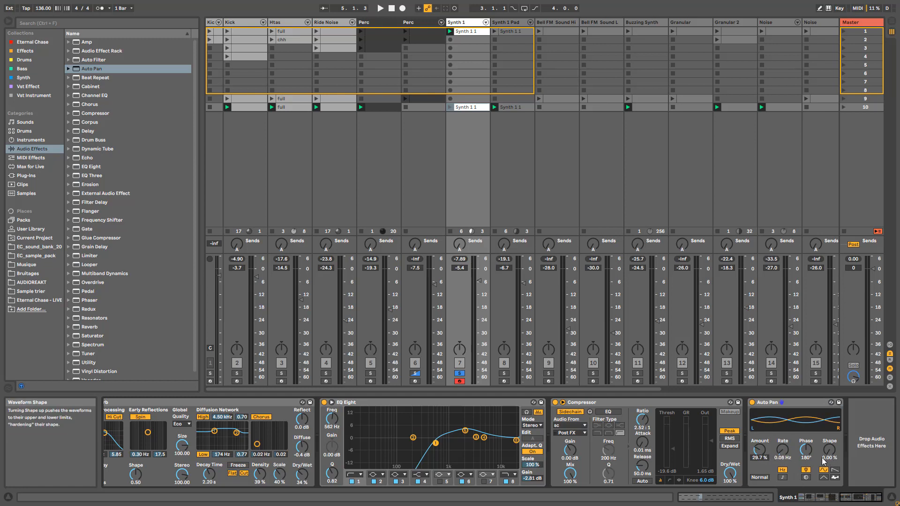
{"action": "key", "text": "space"}
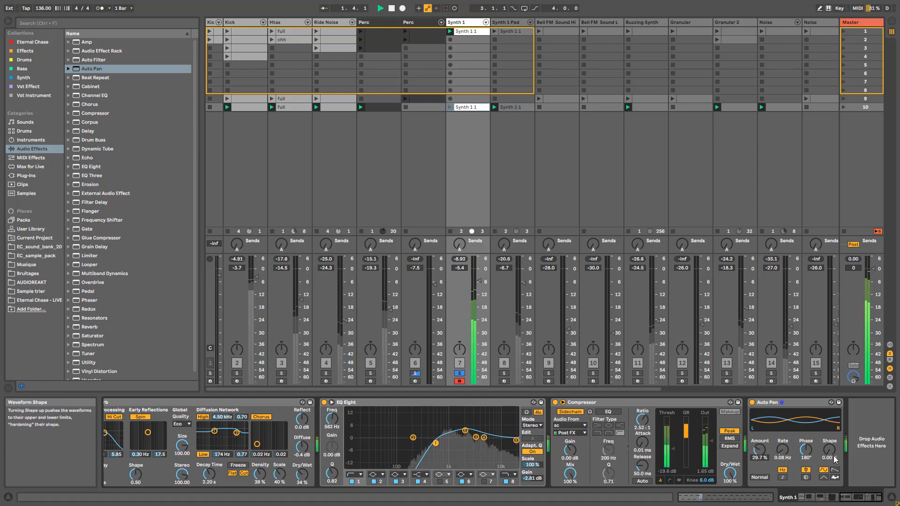
{"action": "left_click_drag", "start_coordinate": [760, 450], "coordinate": [760, 432]}
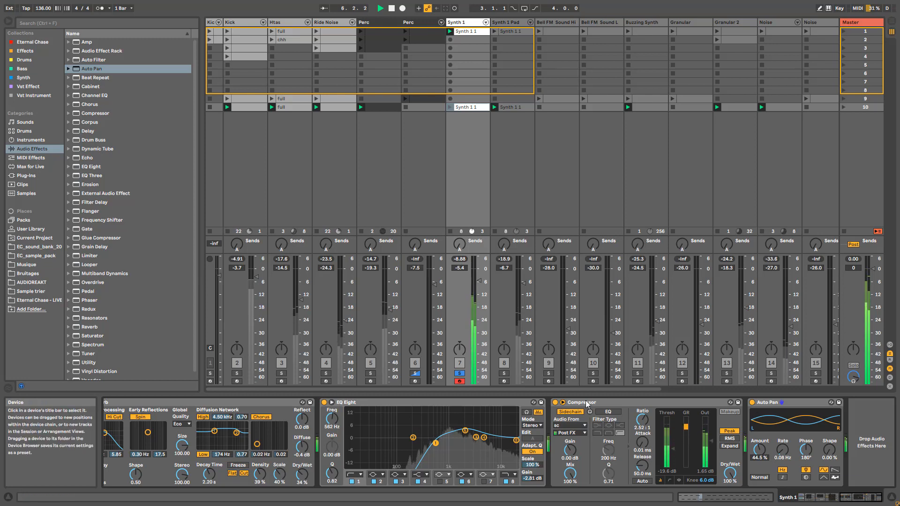
Step: Unsolo Synth 1 to play scene 10 with all tracks, and mute Noise track 14
{"action": "left_click", "coordinate": [459, 374]}
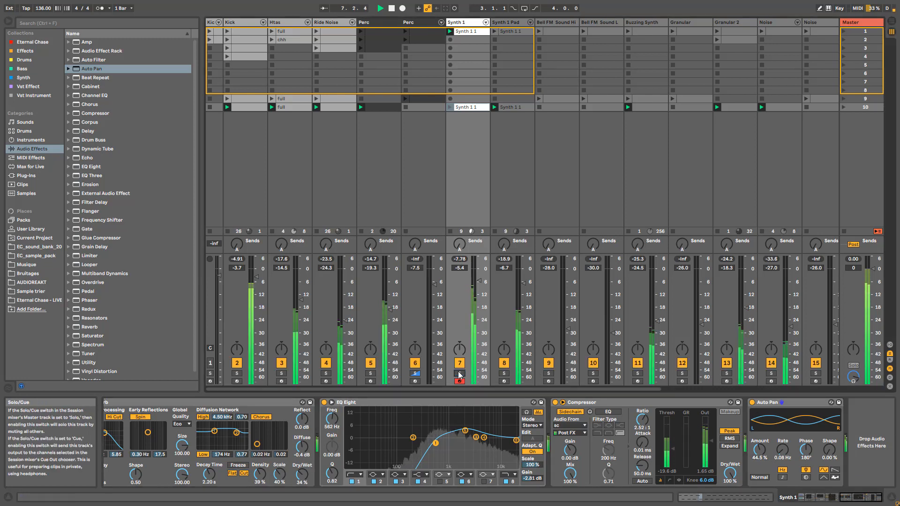
{"action": "left_click", "coordinate": [844, 108]}
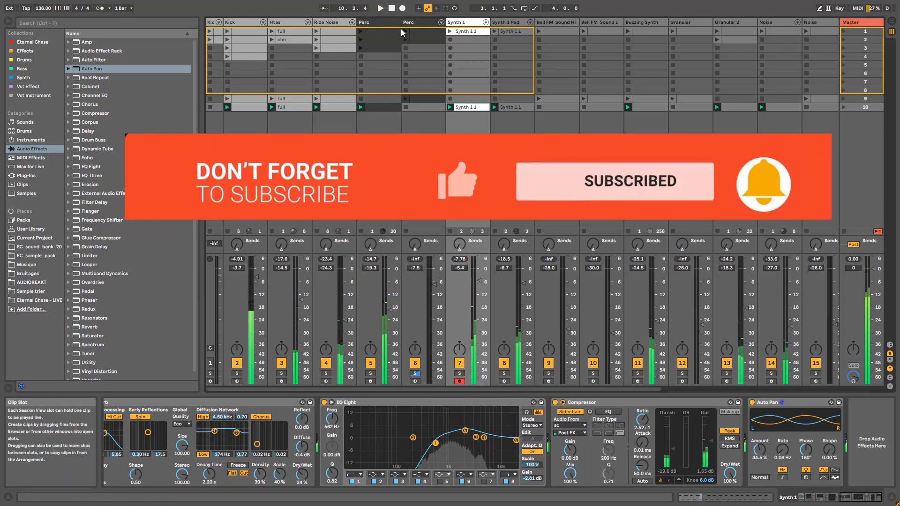
{"action": "left_click", "coordinate": [772, 364]}
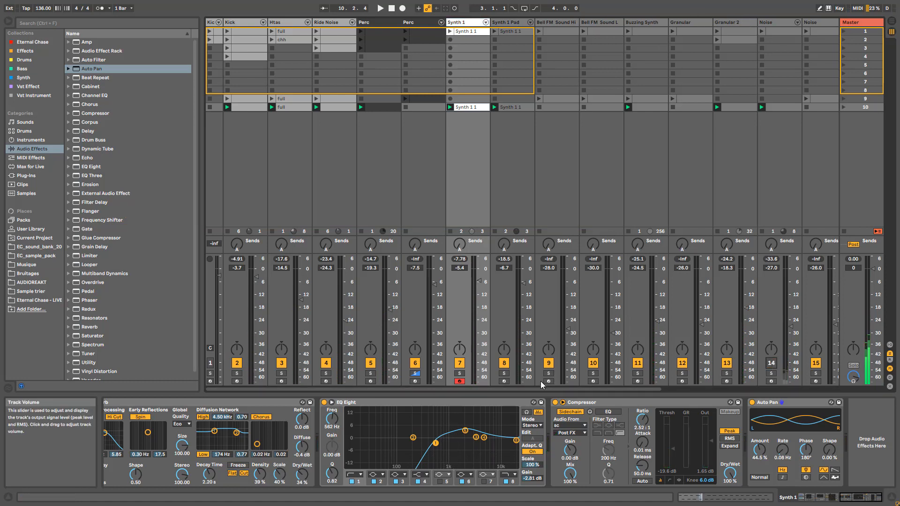
{"action": "left_click_drag", "start_coordinate": [574, 390], "coordinate": [652, 391]}
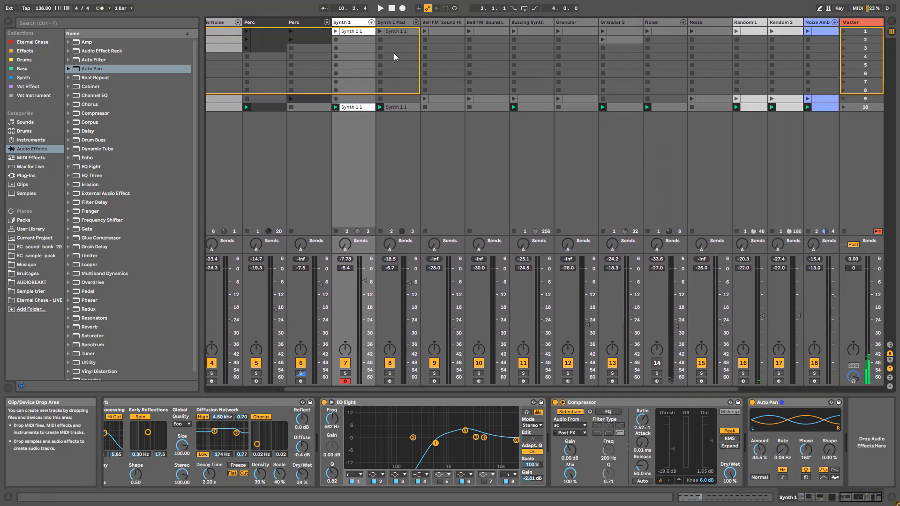